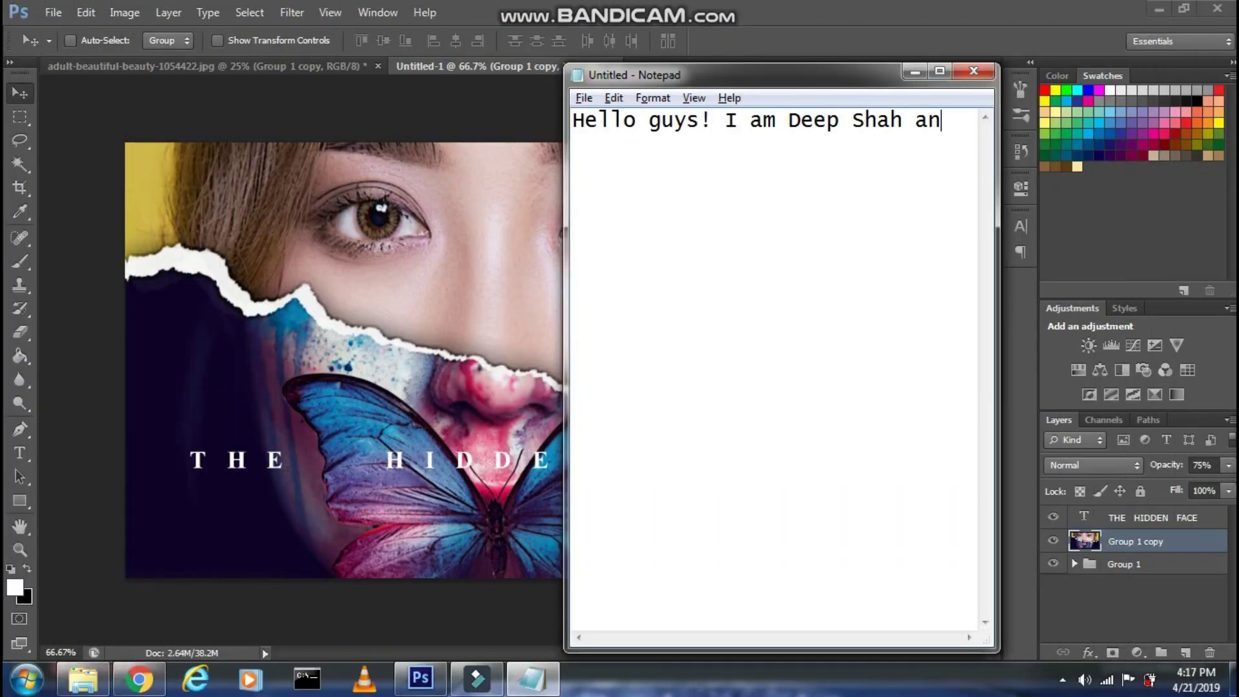
Step: Replace the Notepad intro with 'So the first step is to create a new document with the following dimensions'
{"action": "type", "text": "d today I am going "}
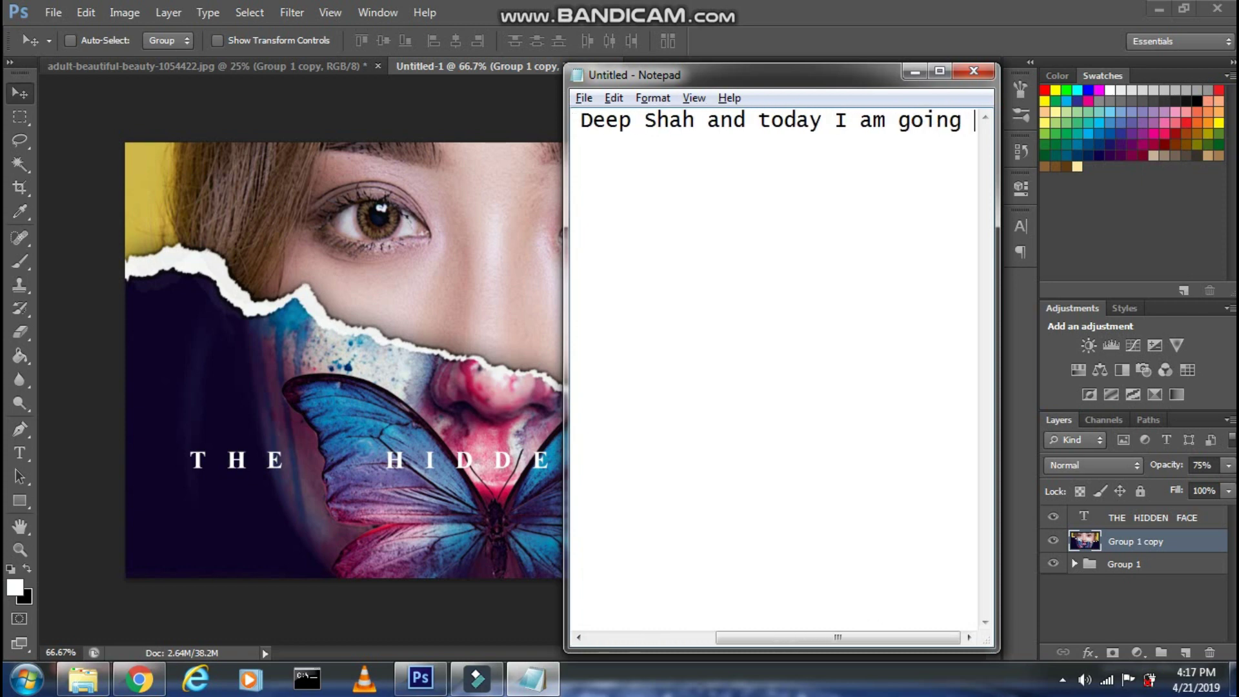
{"action": "type", "text": "to show you how"}
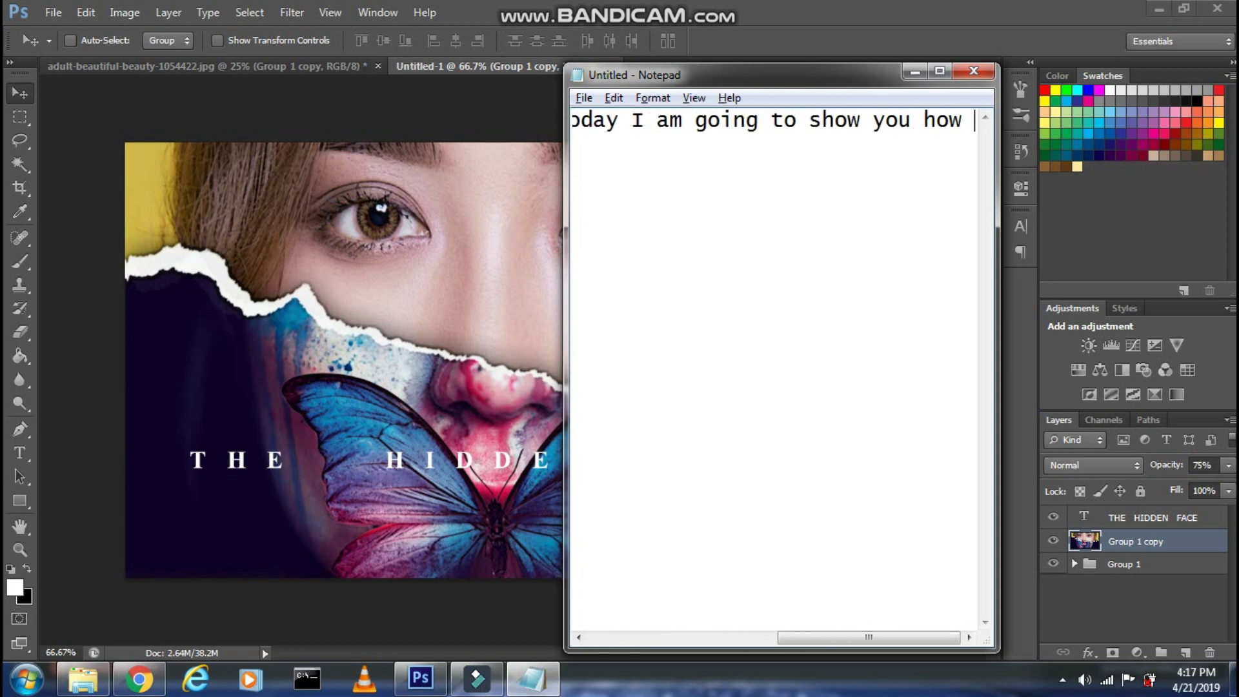
{"action": "type", "text": "Paper torn effect in Photoshop"}
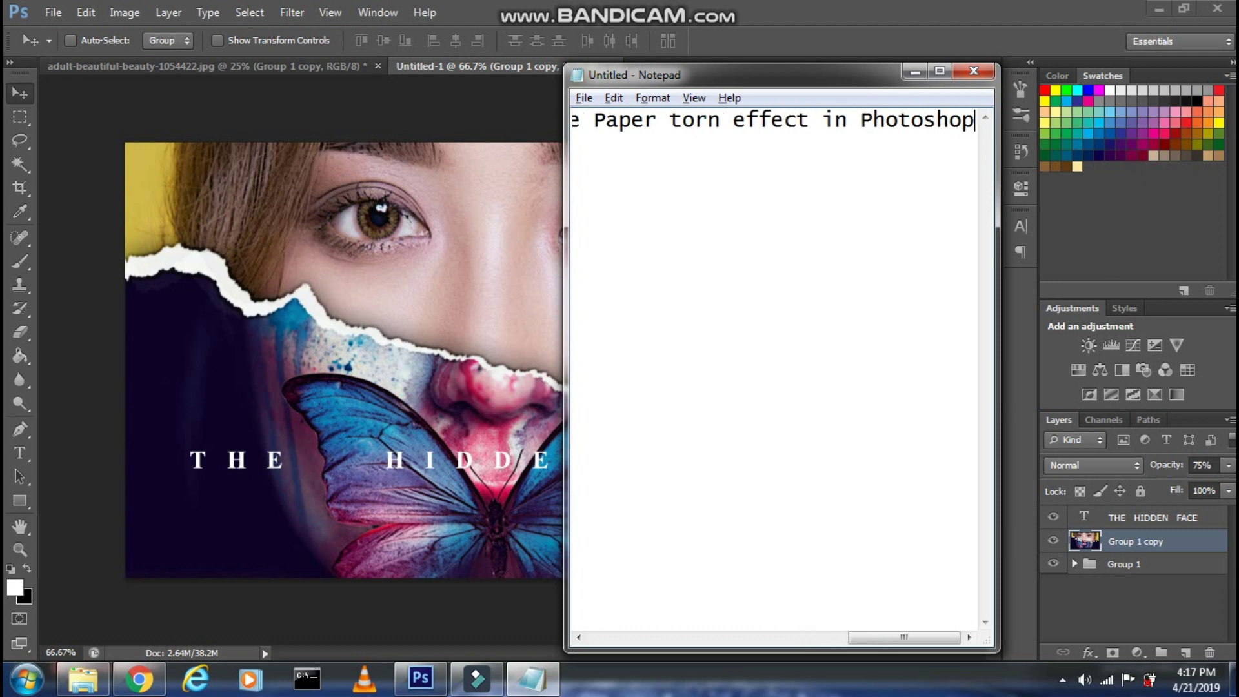
{"action": "key", "text": "ctrl+a"}
{"action": "type", "text": "So"}
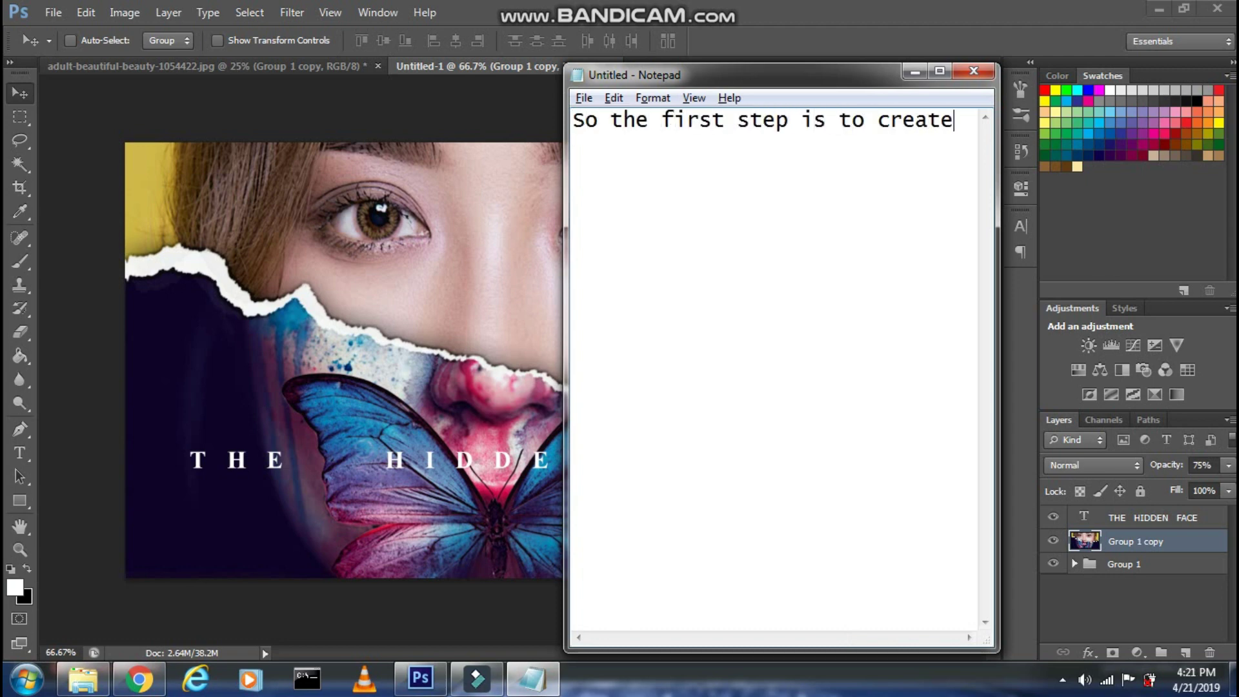
{"action": "type", "text": "a new"}
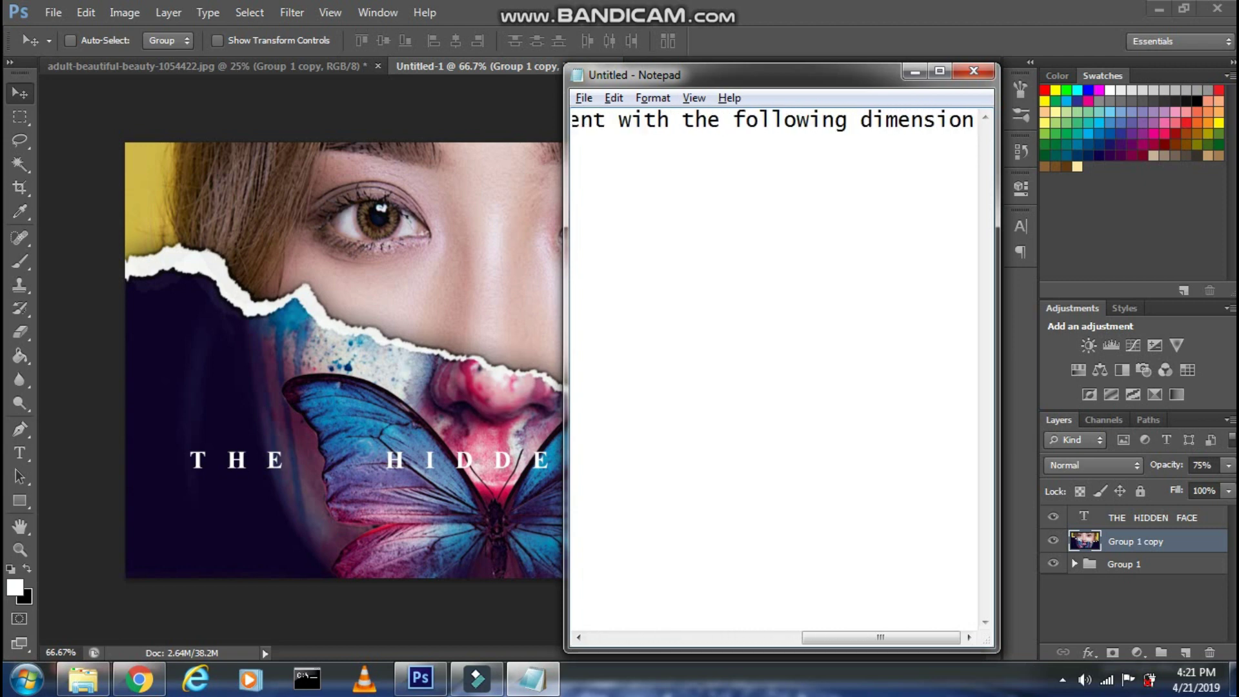
Step: Create a new white 1280 × 720 px document at 72 pixels/inch
{"action": "left_click", "coordinate": [68, 257]}
{"action": "left_click", "coordinate": [52, 12]}
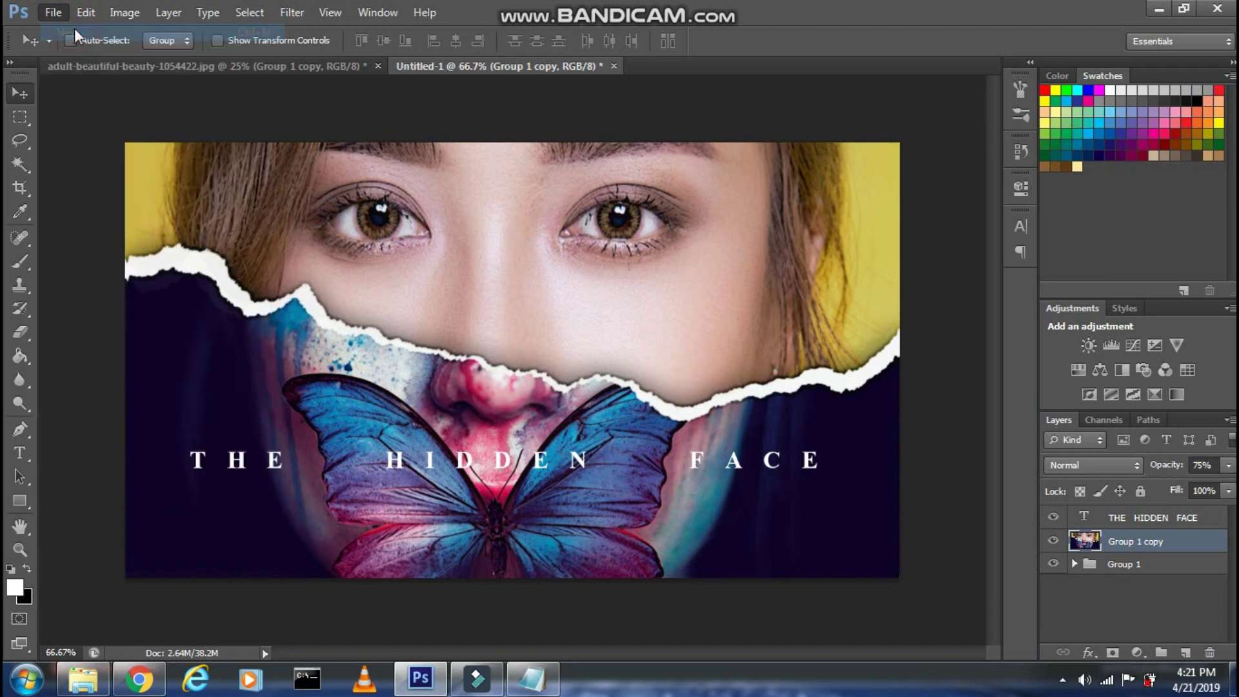
{"action": "left_click", "coordinate": [563, 239]}
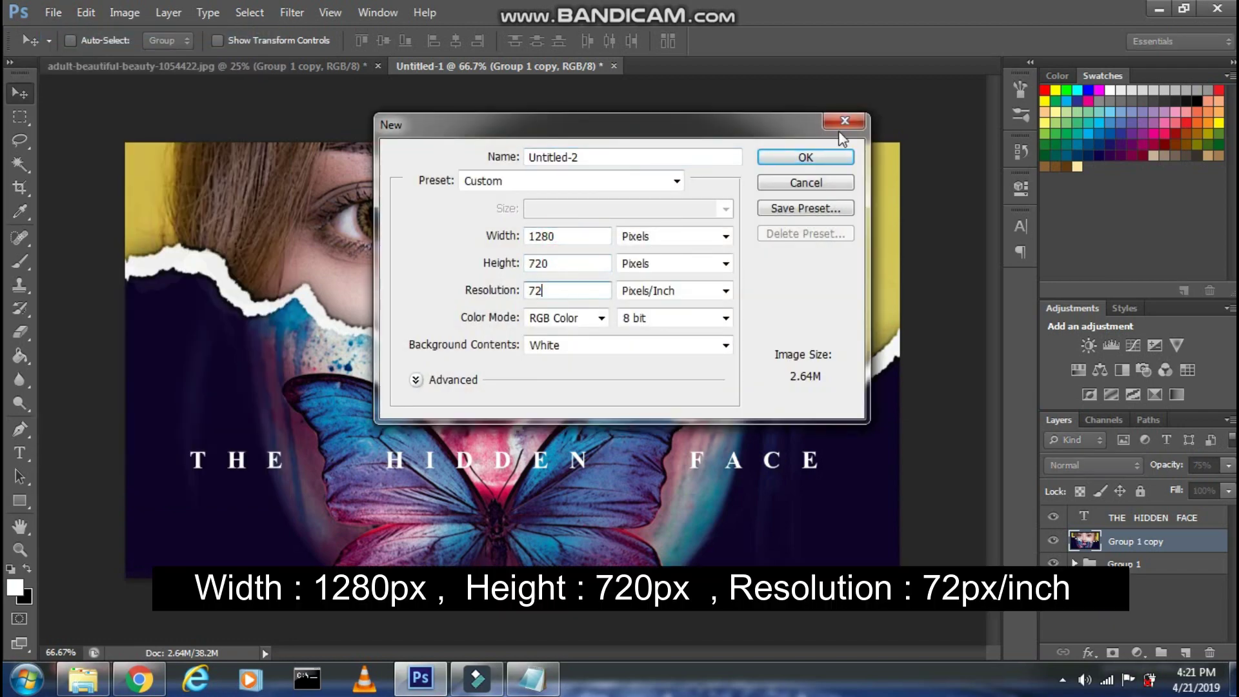
{"action": "left_click", "coordinate": [805, 157]}
Step: Update the note to say the top image will be brought in and cut from the upper half
{"action": "left_click", "coordinate": [533, 677]}
{"action": "key", "text": "ctrl+a"}
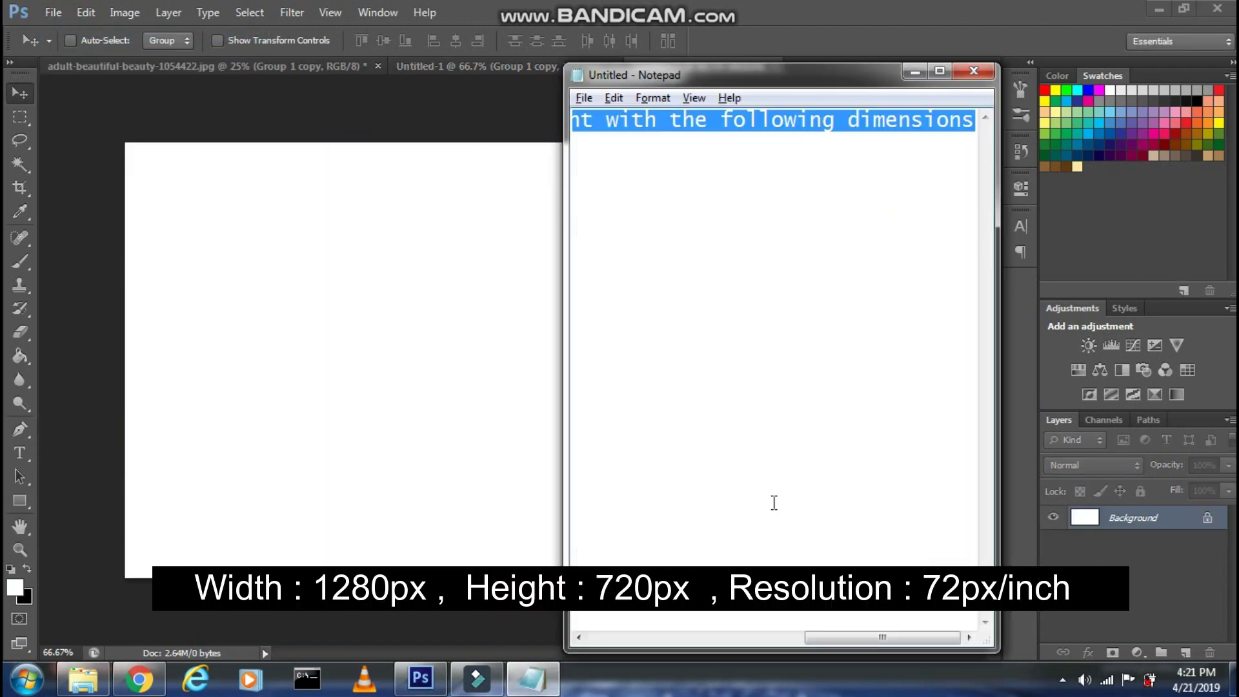
{"action": "type", "text": "Now bringin the top "}
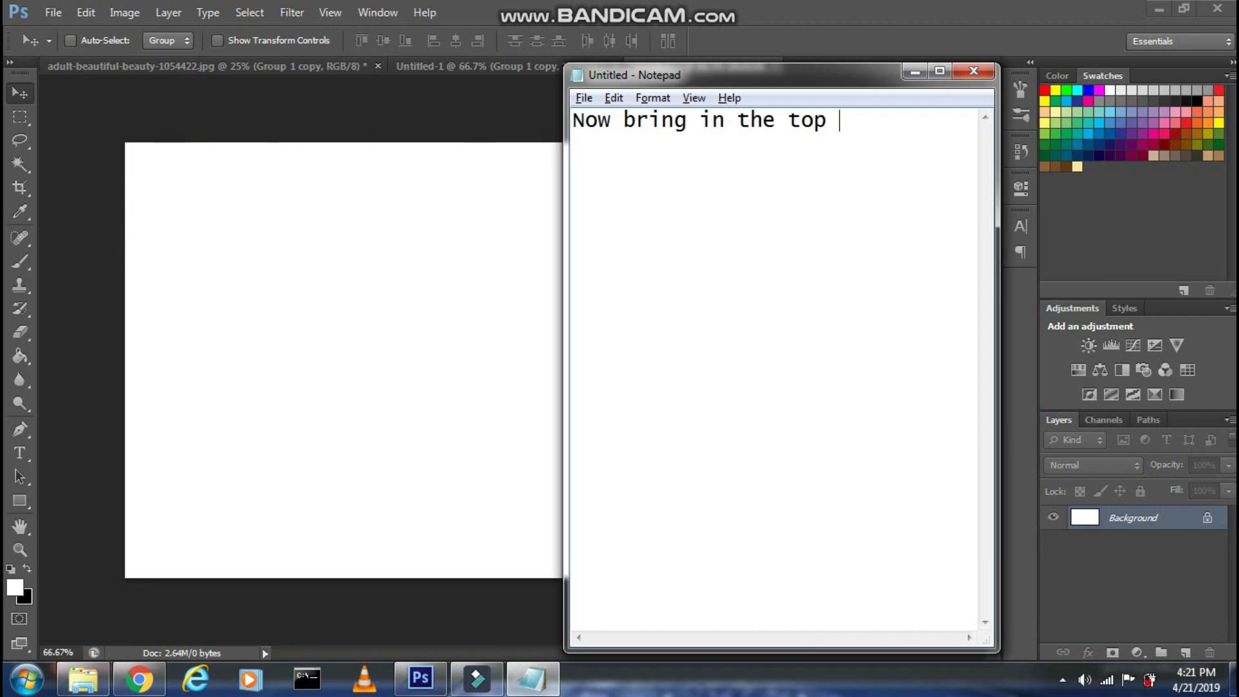
{"action": "type", "text": "hich will"}
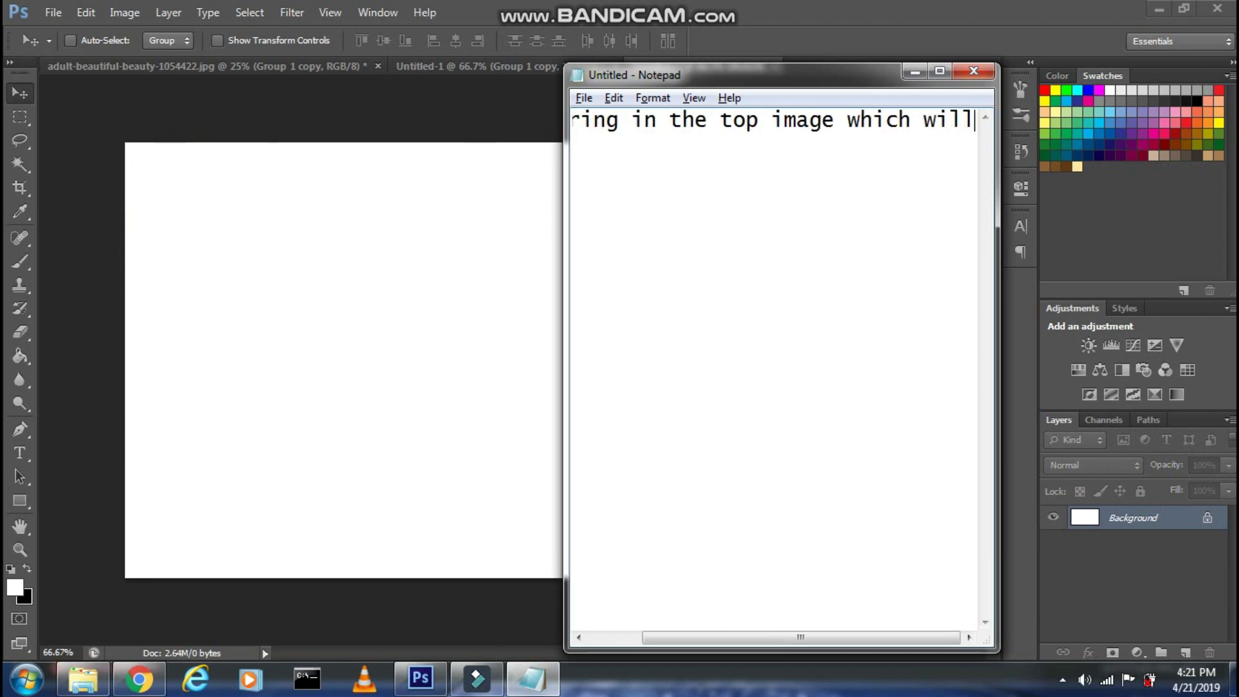
{"action": "type", "text": " be cut from upper"}
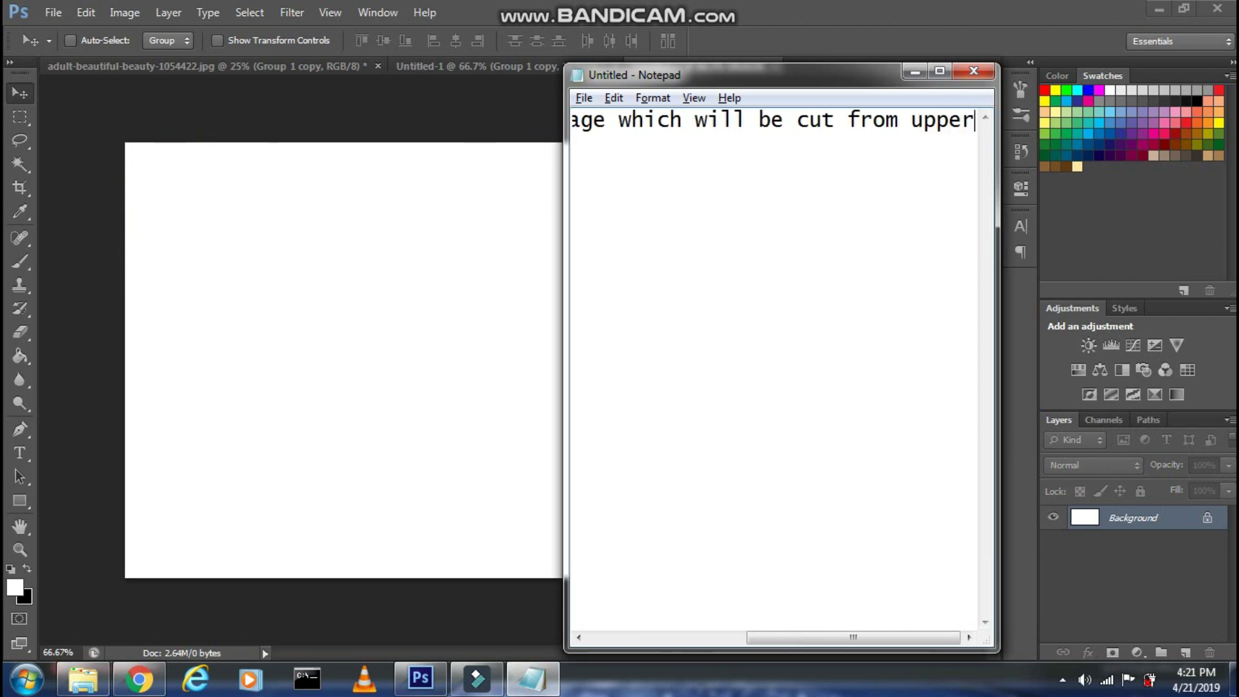
{"action": "type", "text": " half over here"}
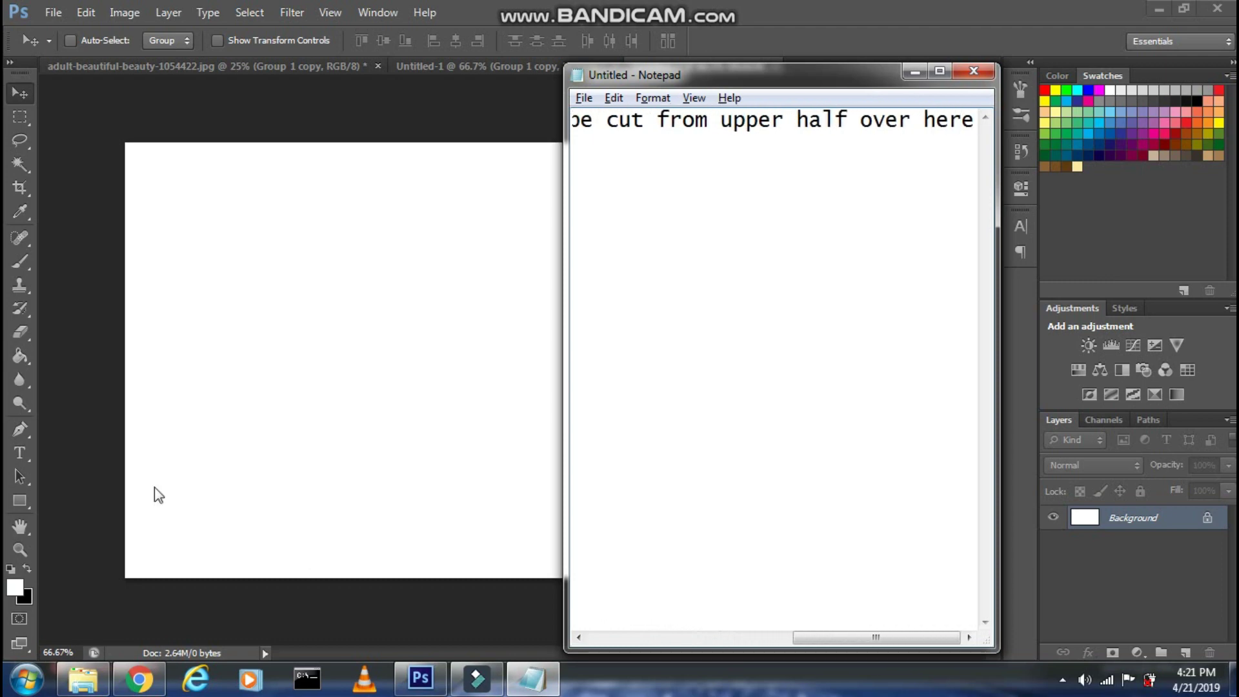
{"action": "left_click", "coordinate": [154, 487]}
Step: Drag the art-artistic-artsy-1988681 photo from Downloads into the new document and clear the note
{"action": "left_click", "coordinate": [83, 678]}
{"action": "left_click_drag", "start_coordinate": [271, 103], "coordinate": [831, 432]}
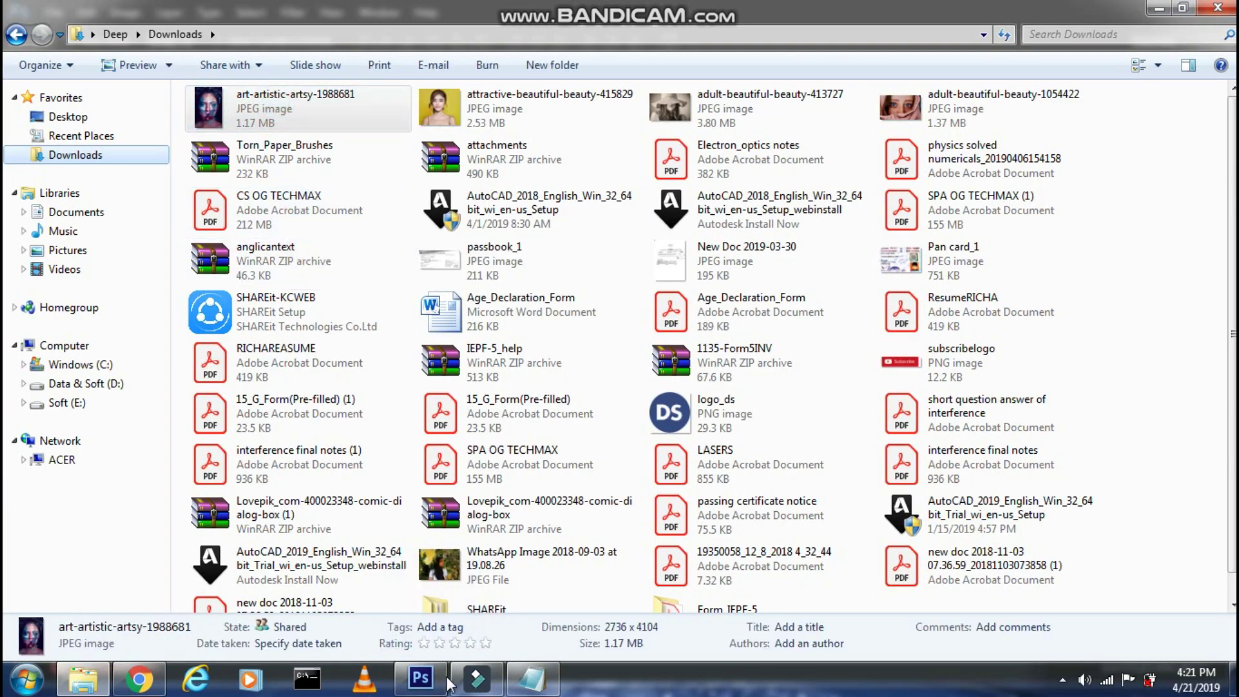
{"action": "key", "text": "ctrl+a"}
{"action": "key", "text": "Delete"}
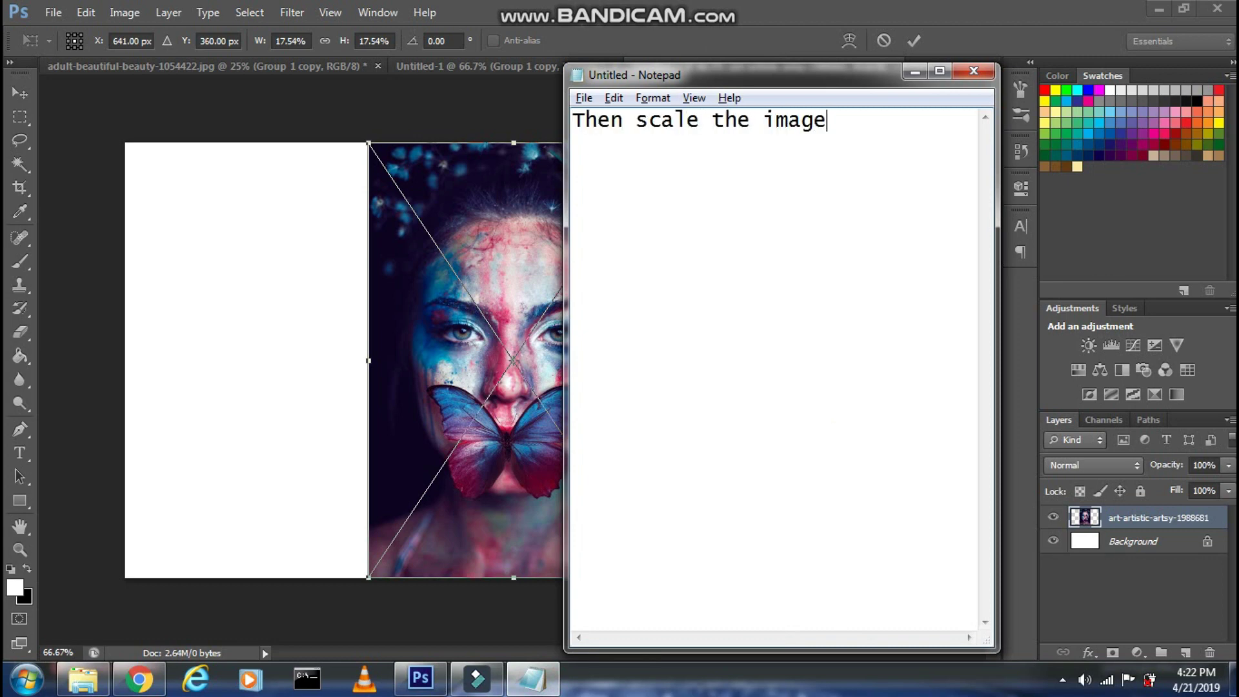
Step: Enlarge the placed photo proportionally to fill the canvas and commit the transform
{"action": "left_click", "coordinate": [217, 375]}
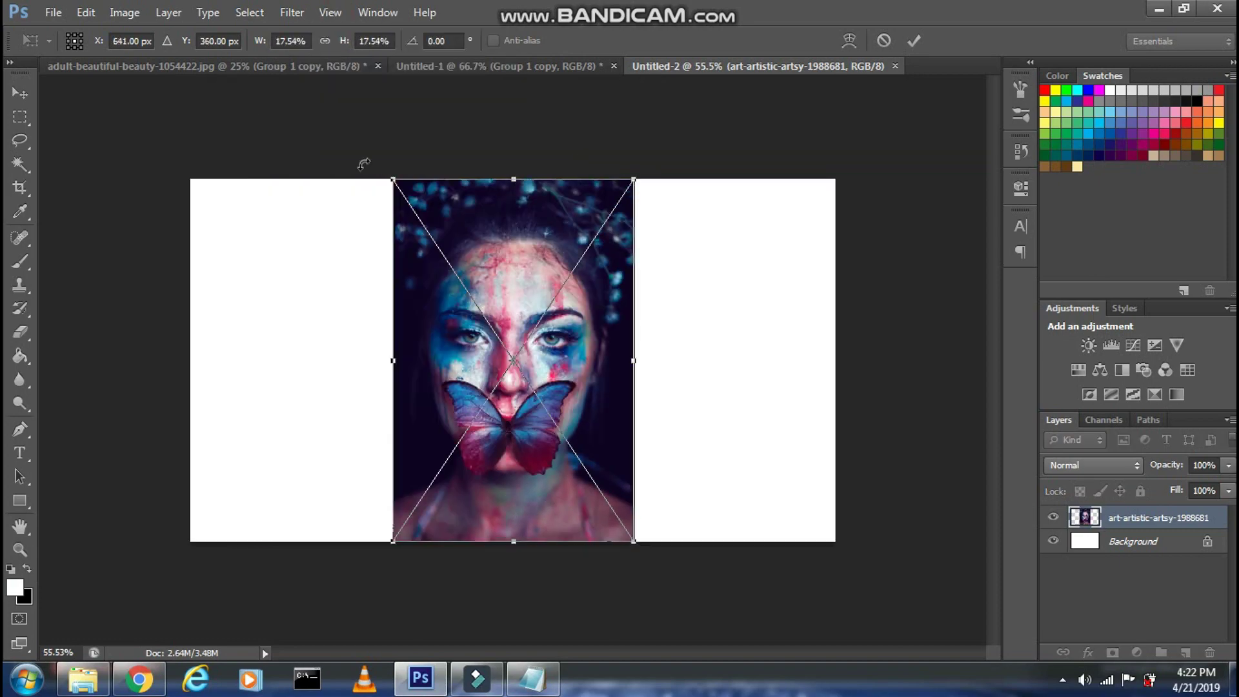
{"action": "mouse_move", "coordinate": [360, 138]}
{"action": "left_mouse_down"}
{"action": "mouse_move", "coordinate": [403, 274]}
{"action": "mouse_move", "coordinate": [418, 227]}
{"action": "left_mouse_up"}
{"action": "left_click", "coordinate": [911, 42]}
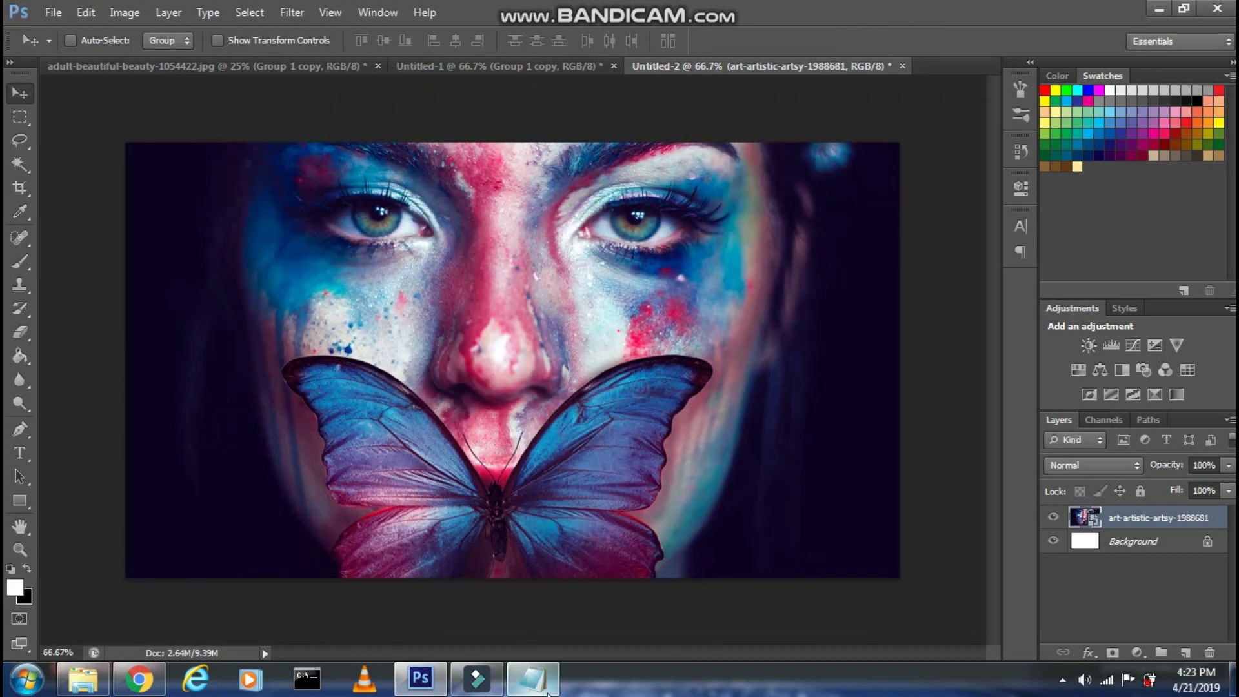
{"action": "left_click", "coordinate": [533, 678]}
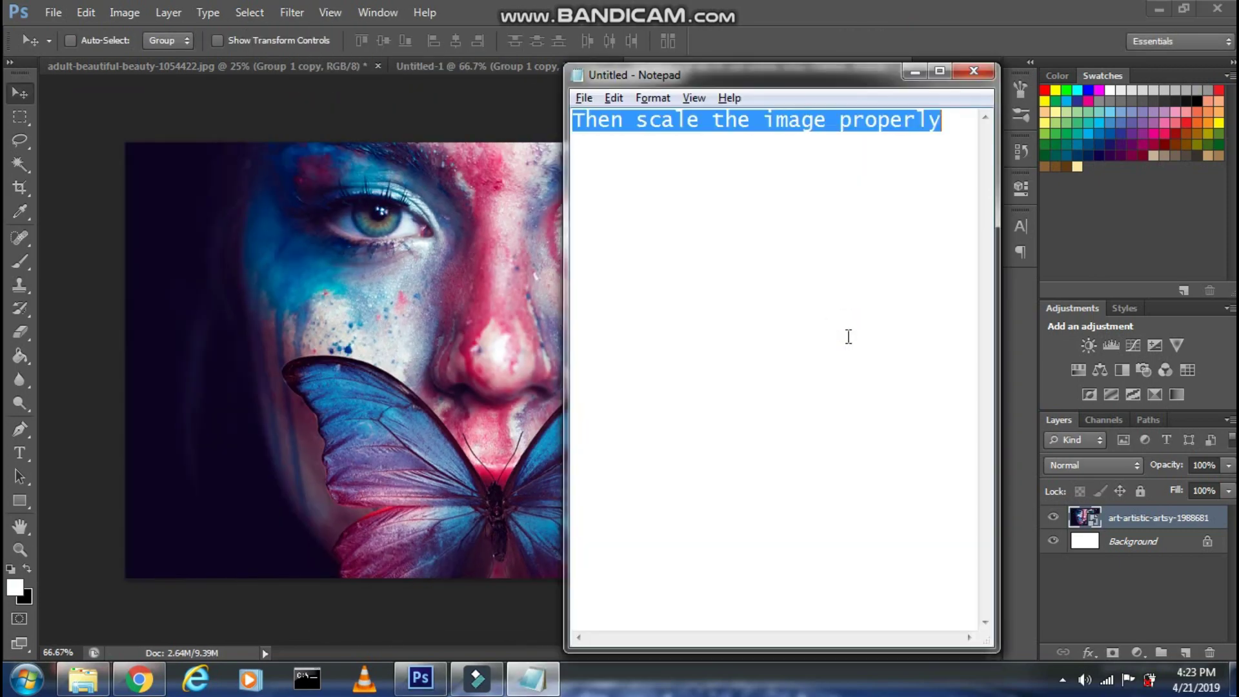
Step: Delete the Background layer and add a new empty Layer 1
{"action": "type", "text": "Now delete the b"}
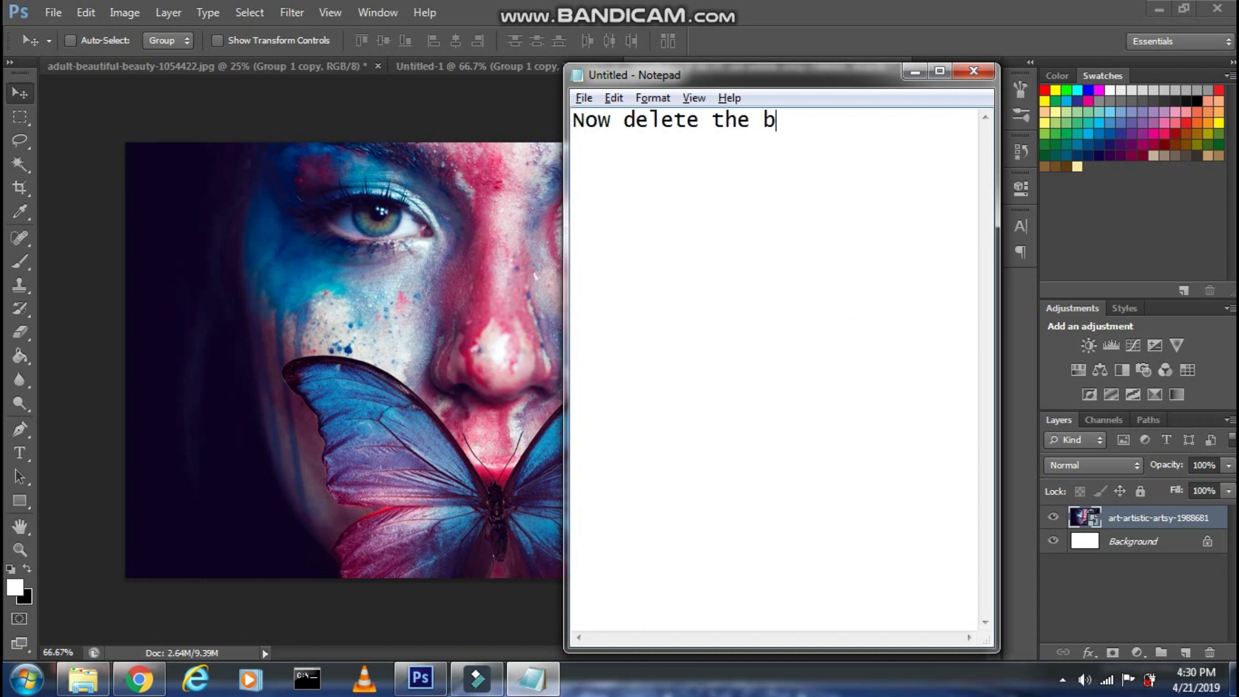
{"action": "type", "text": "layer and t"}
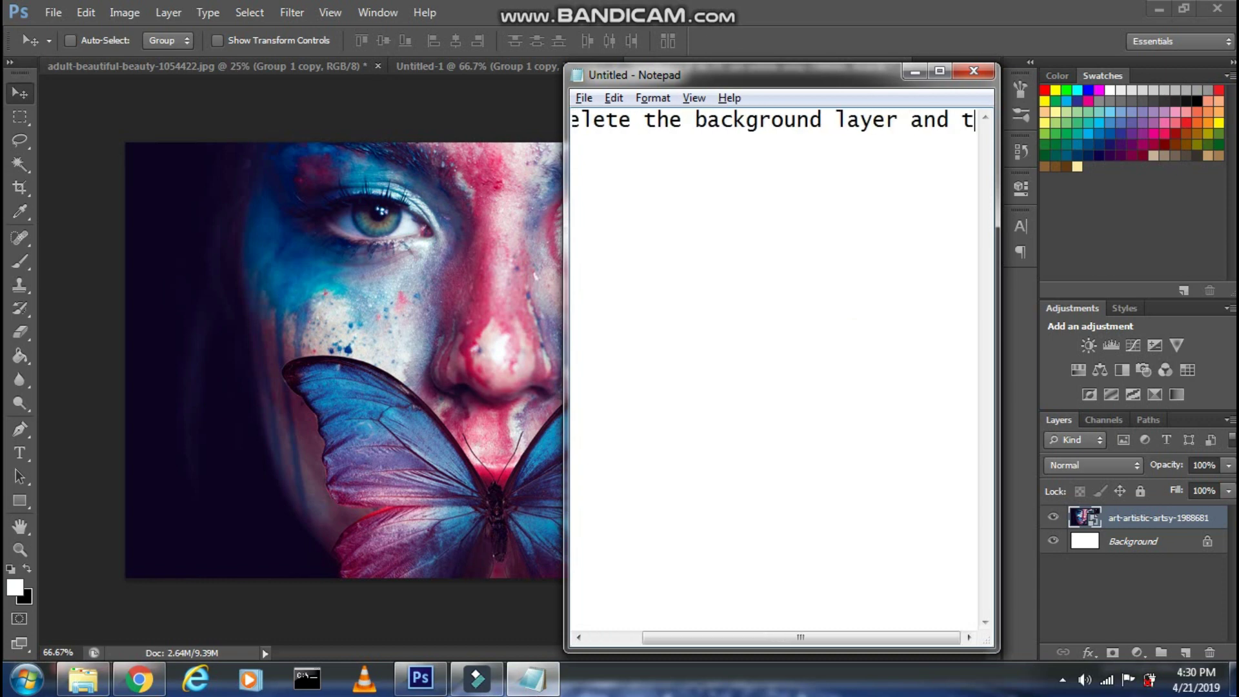
{"action": "type", "text": "hen create a new"}
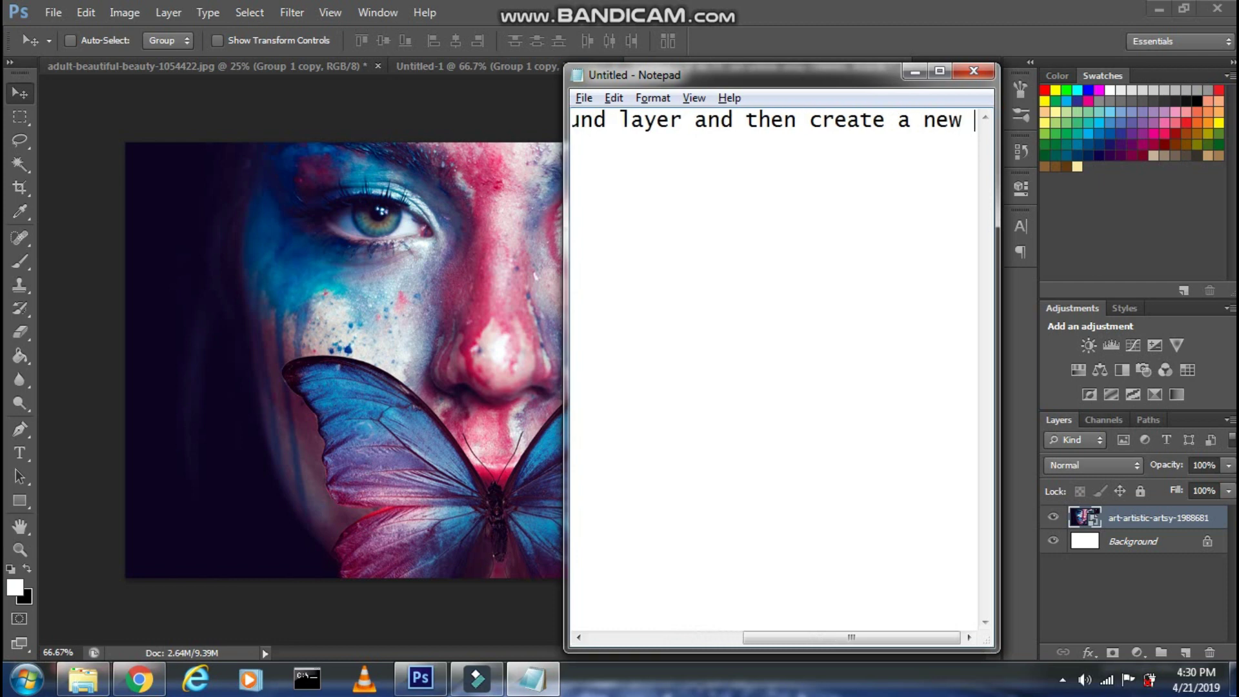
{"action": "type", "text": " layer"}
{"action": "left_click", "coordinate": [1175, 612]}
{"action": "left_click", "coordinate": [1133, 545]}
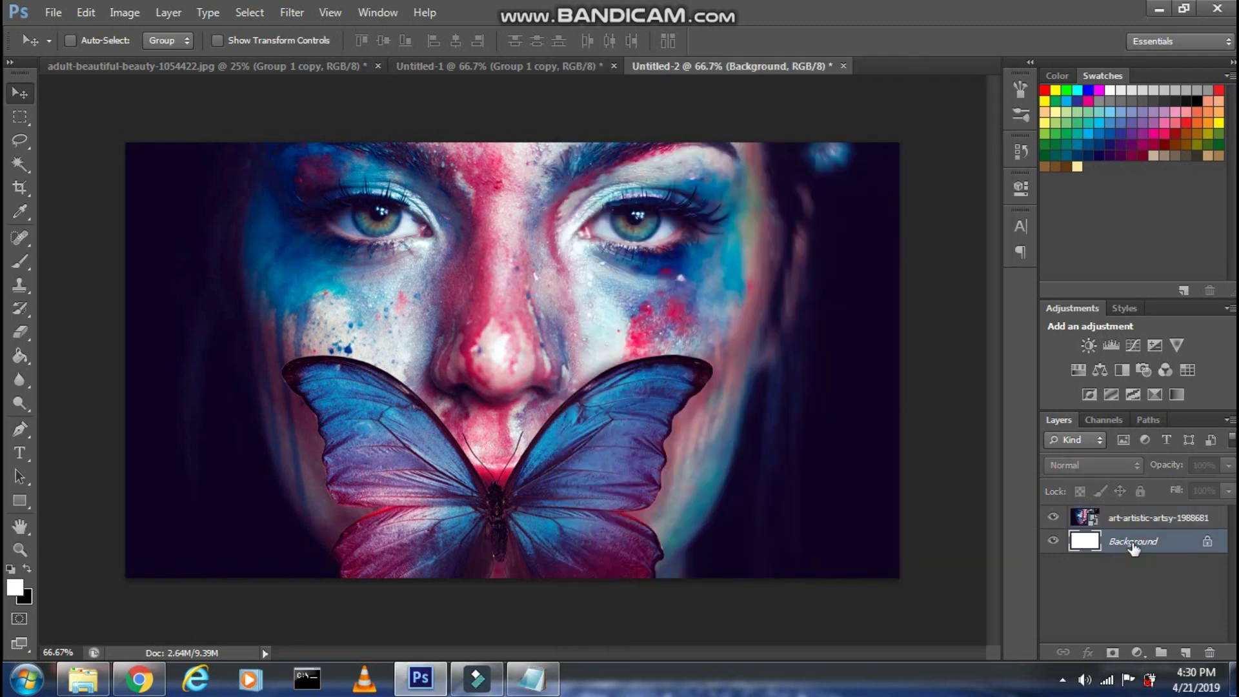
{"action": "key", "text": "Delete"}
{"action": "left_click", "coordinate": [1185, 652]}
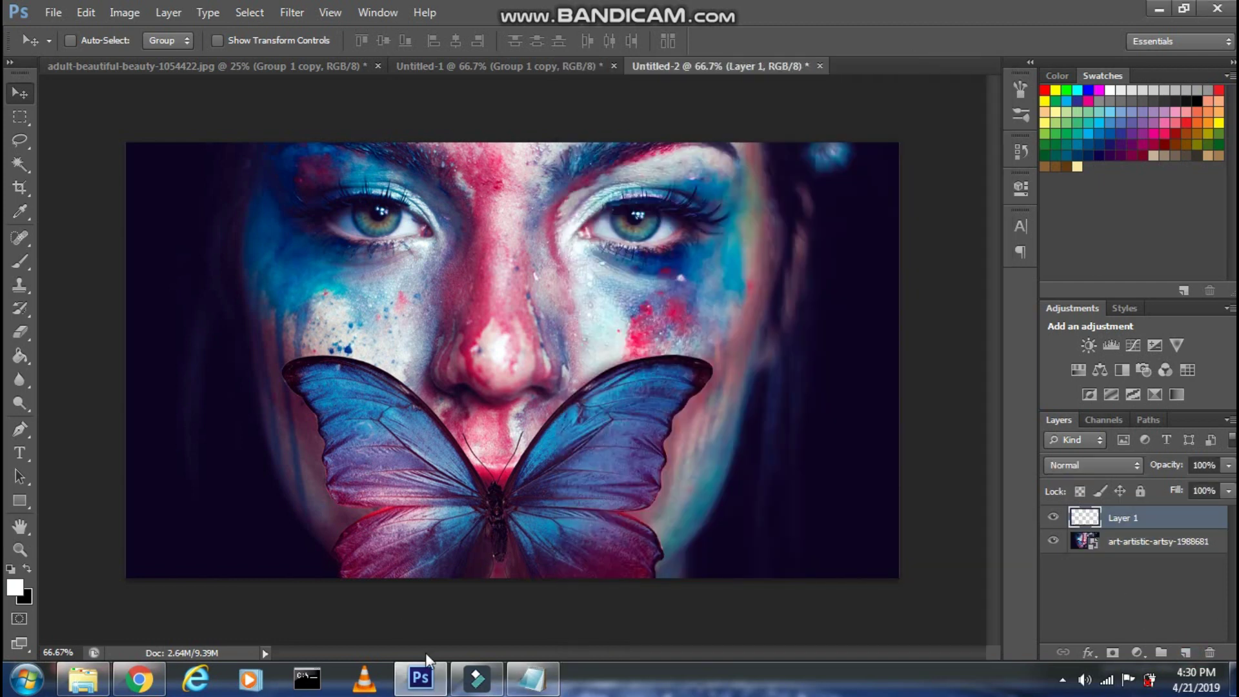
Step: Rewrite the note: set foreground to white, then select the Brush tool with any torn-paper brush
{"action": "left_click", "coordinate": [532, 677]}
{"action": "key", "text": "ctrl+a"}
{"action": "key", "text": "BackSpace"}
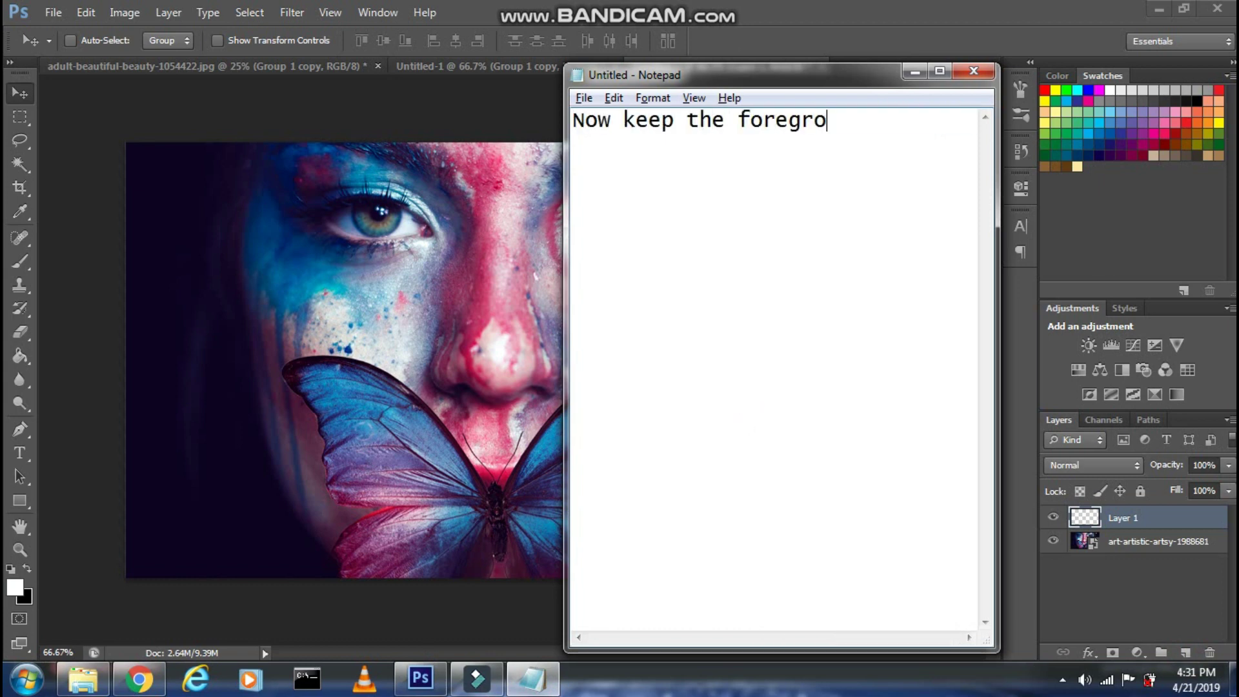
{"action": "type", "text": "as white "}
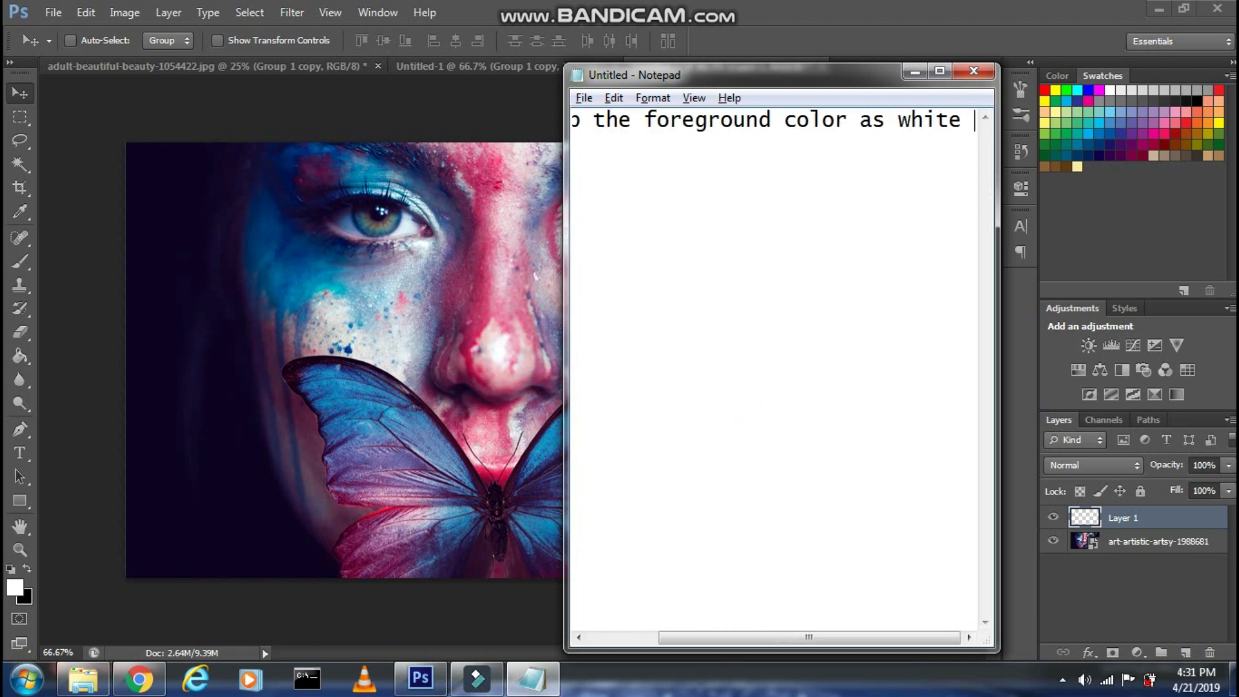
{"action": "type", "text": "and then select the "}
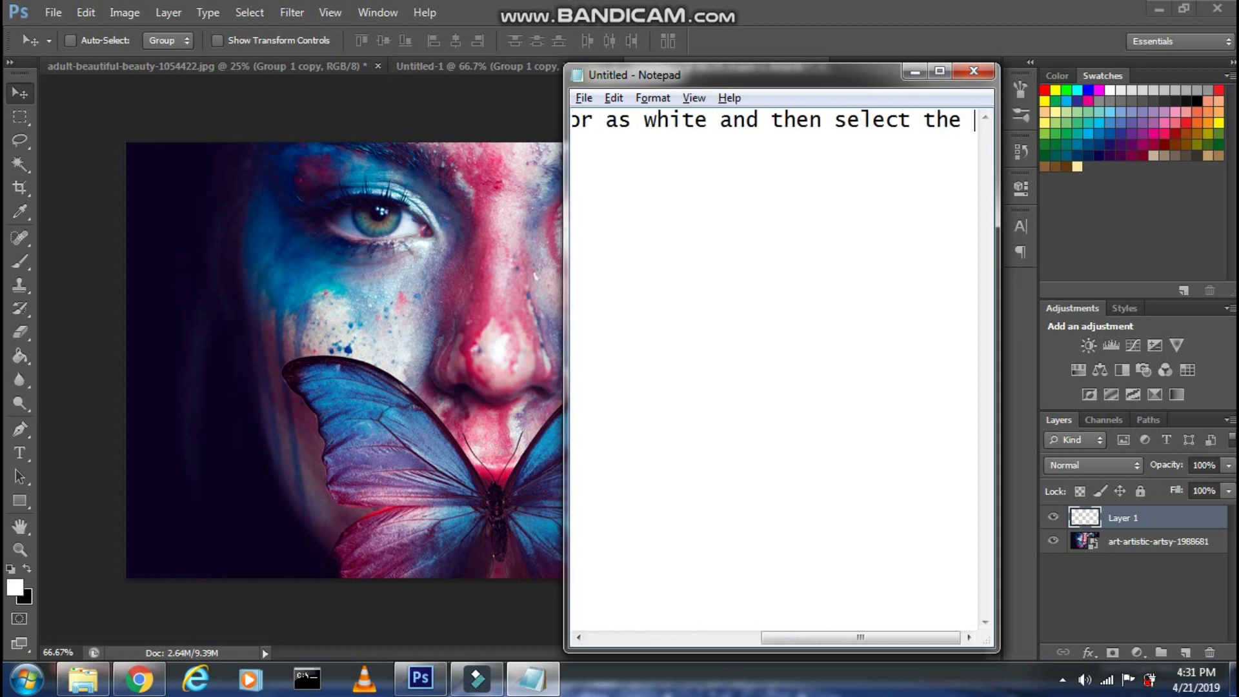
{"action": "type", "text": "brush tool and brus"}
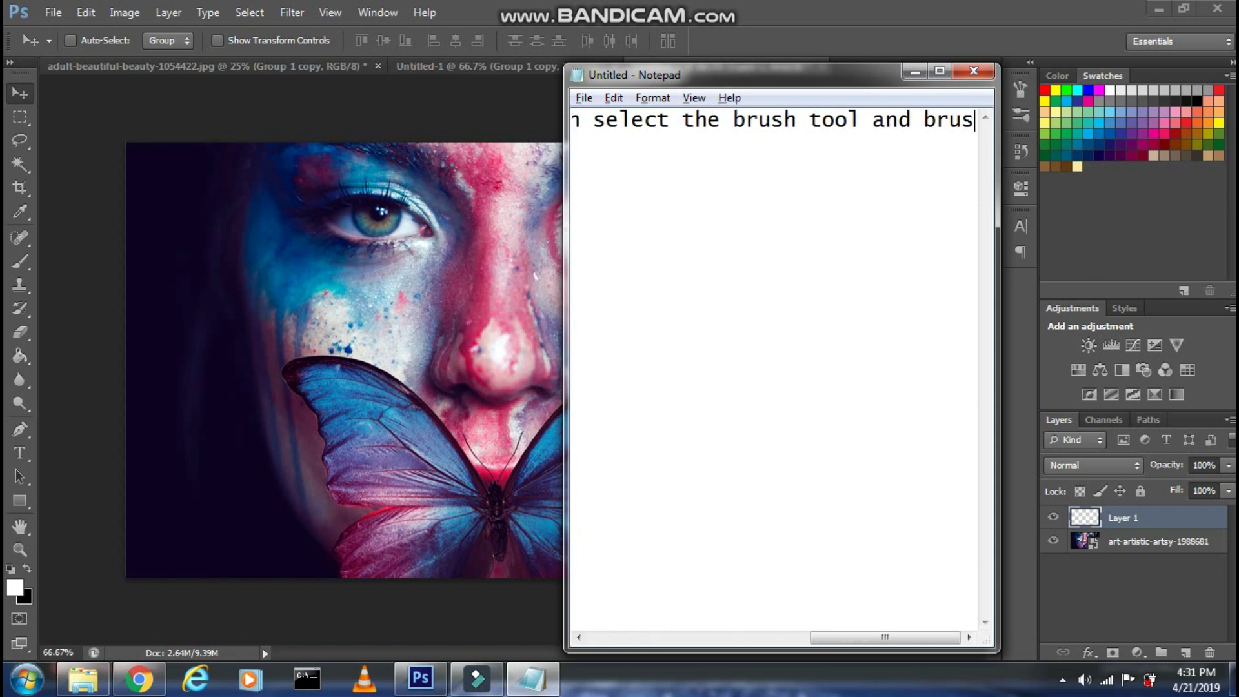
{"action": "type", "text": "h as any paper "}
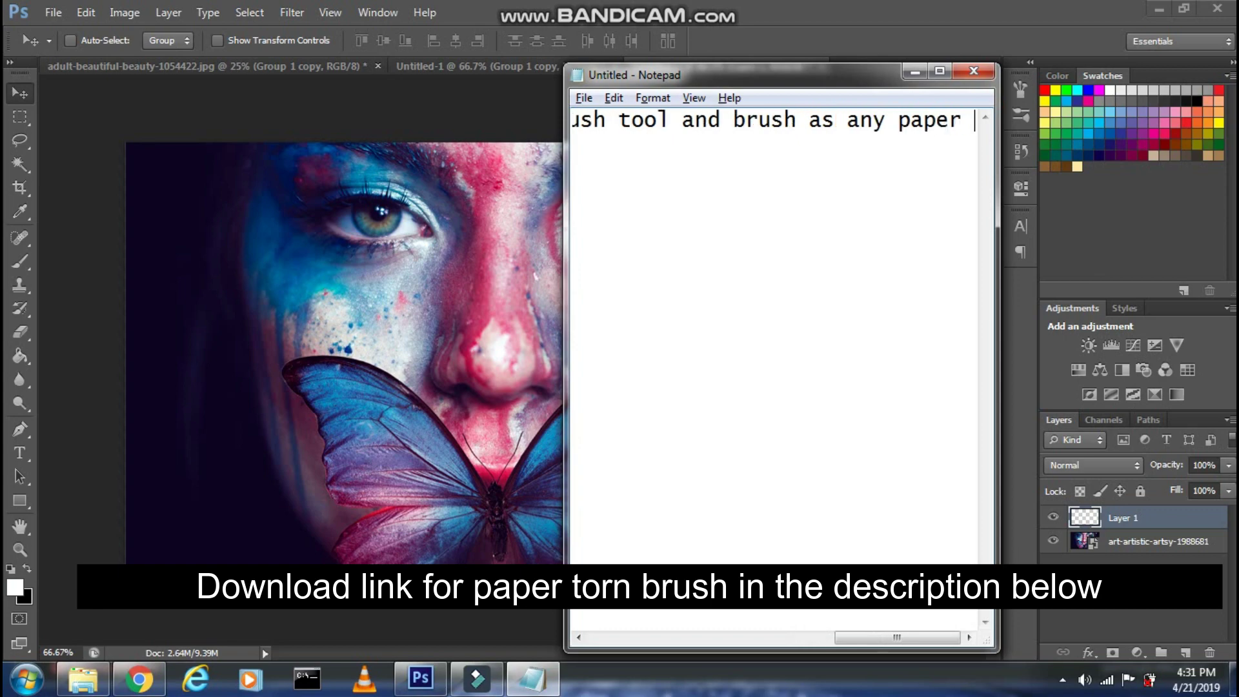
{"action": "type", "text": "torn brush"}
{"action": "left_click", "coordinate": [100, 471]}
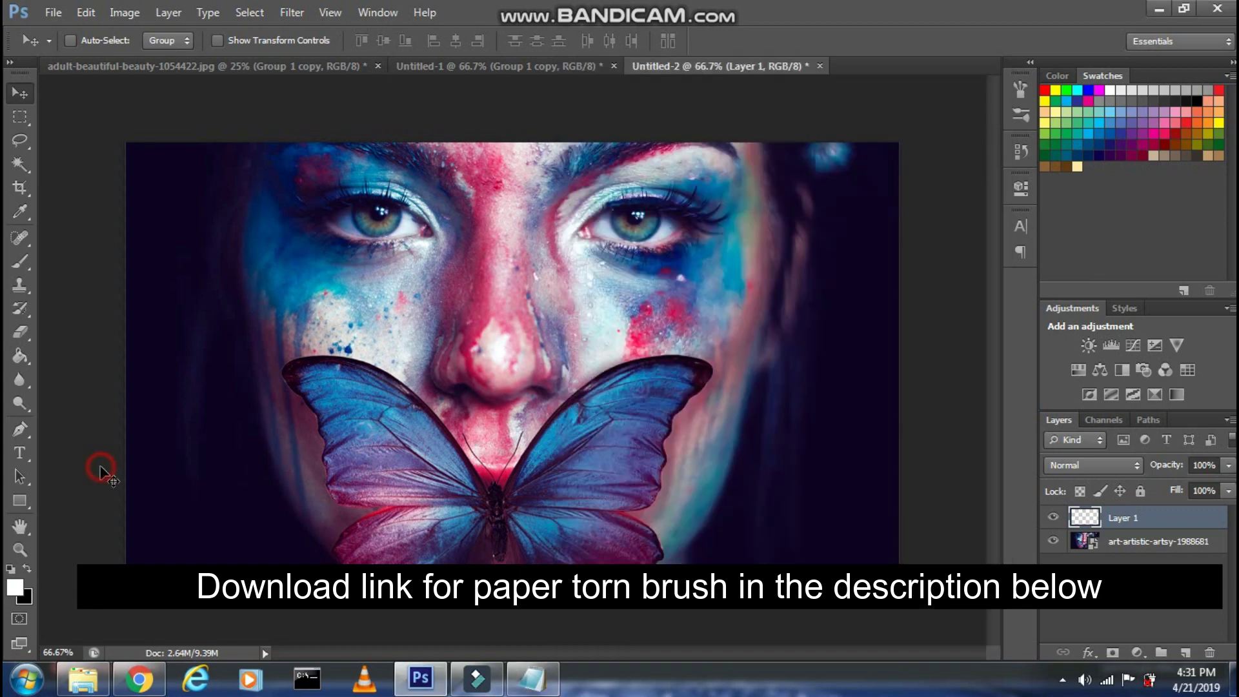
Step: Keep white as the foreground colour and choose the Brush tool with the 1571 px torn-paper tip
{"action": "left_click", "coordinate": [14, 588]}
{"action": "left_click", "coordinate": [1155, 94]}
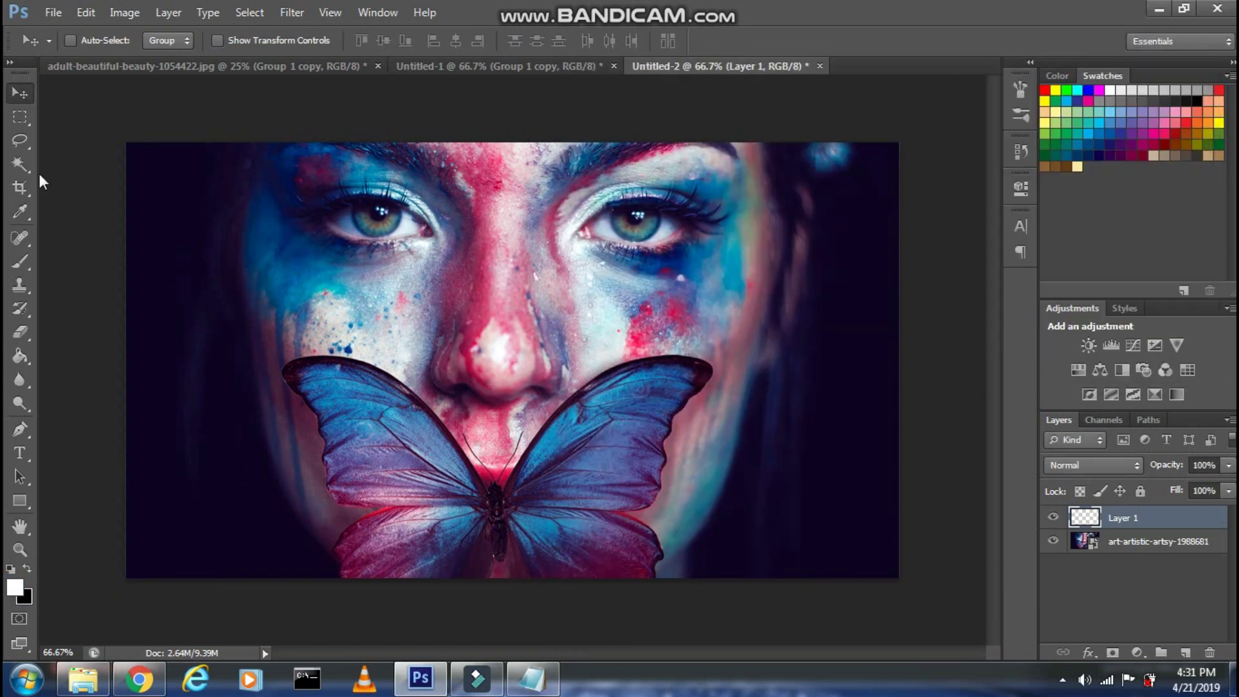
{"action": "left_click", "coordinate": [19, 262]}
{"action": "right_click", "coordinate": [19, 264]}
{"action": "left_click", "coordinate": [63, 259]}
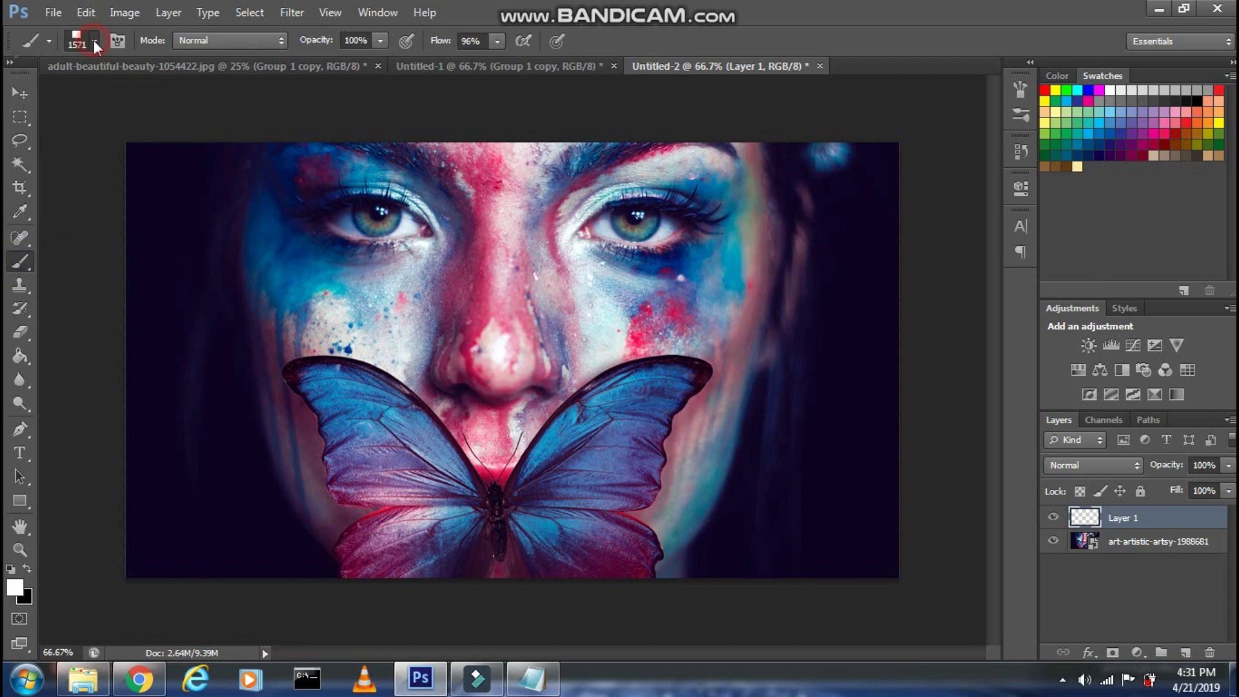
{"action": "left_click", "coordinate": [94, 40]}
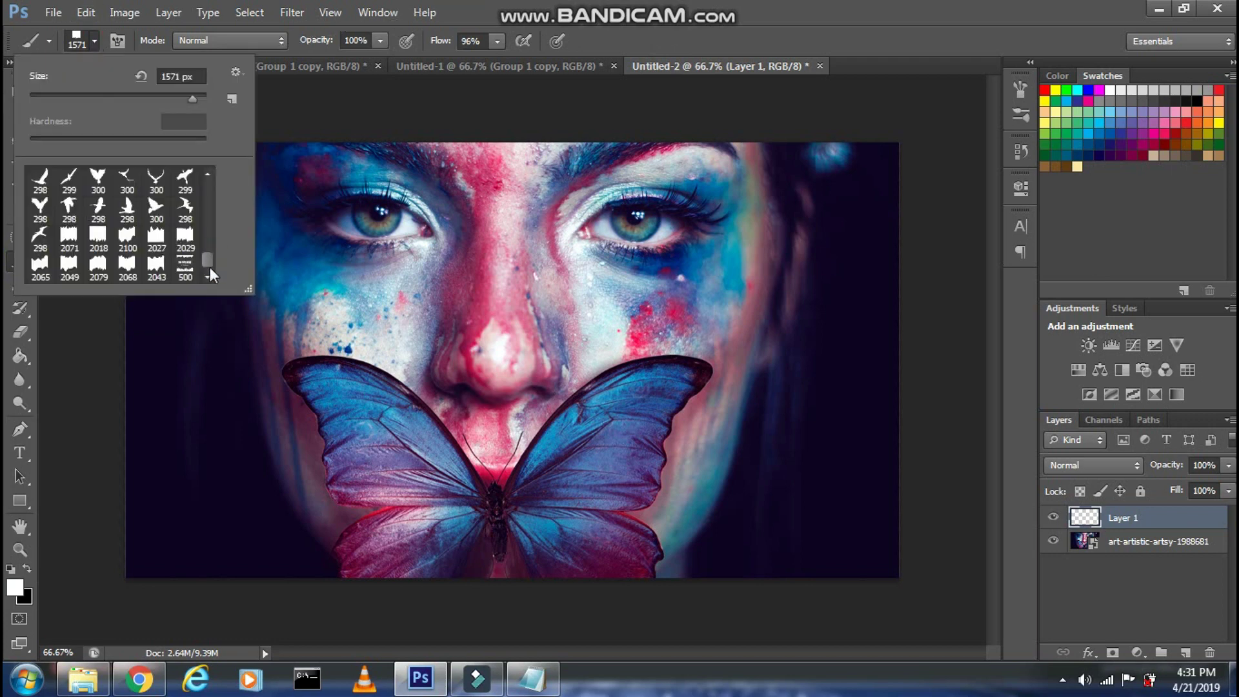
{"action": "double_click", "coordinate": [68, 239]}
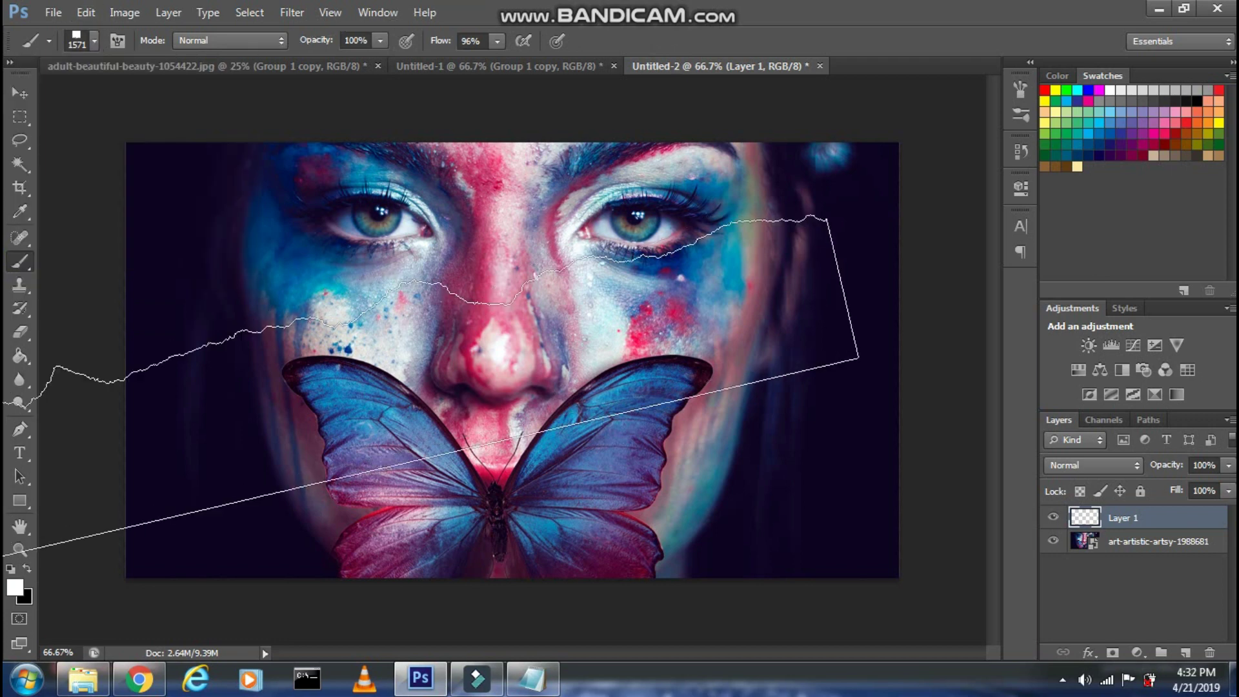
{"action": "left_click", "coordinate": [529, 684]}
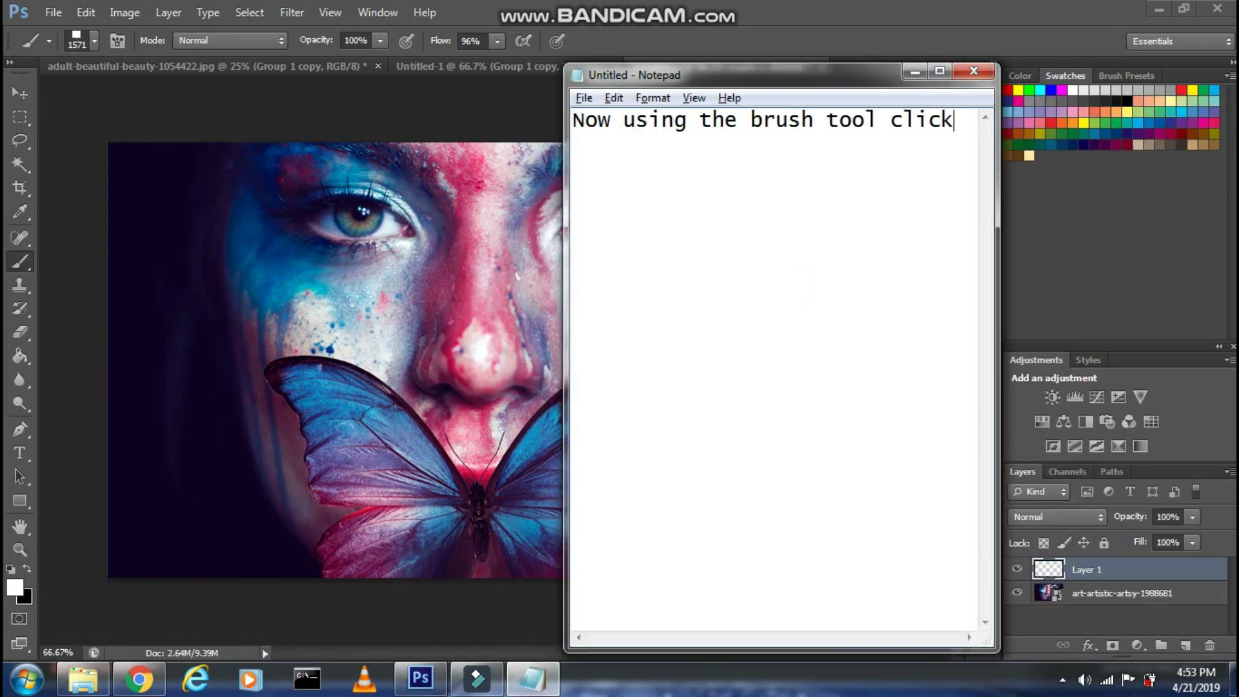
Step: Add notes about painting over the parts of the image to keep and using the Brush panel
{"action": "type", "text": "on the parts of the i"}
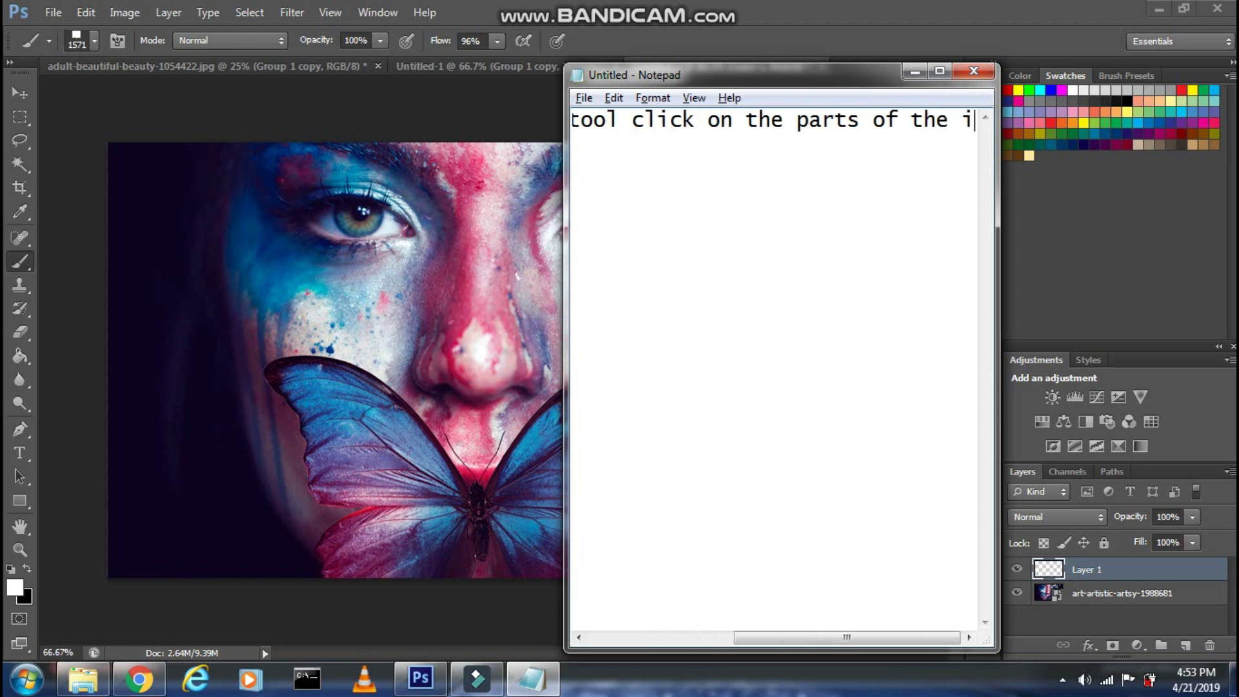
{"action": "type", "text": "mage which you wan"}
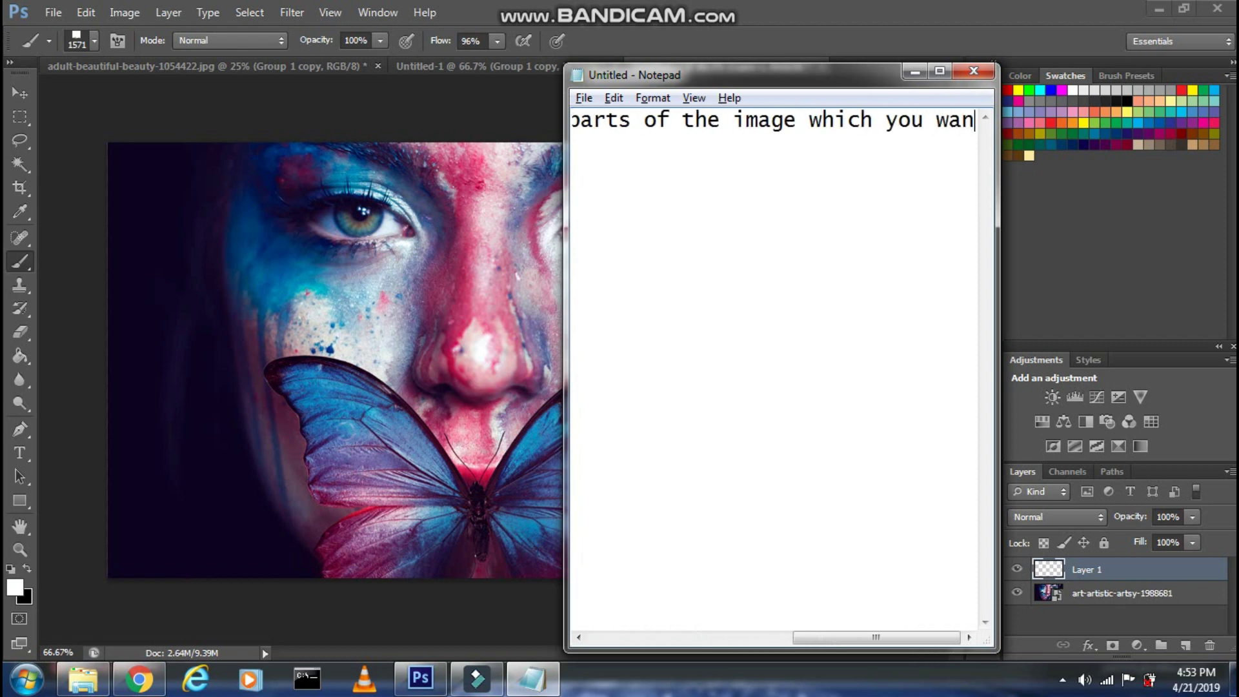
{"action": "type", "text": "t to keep , so I"}
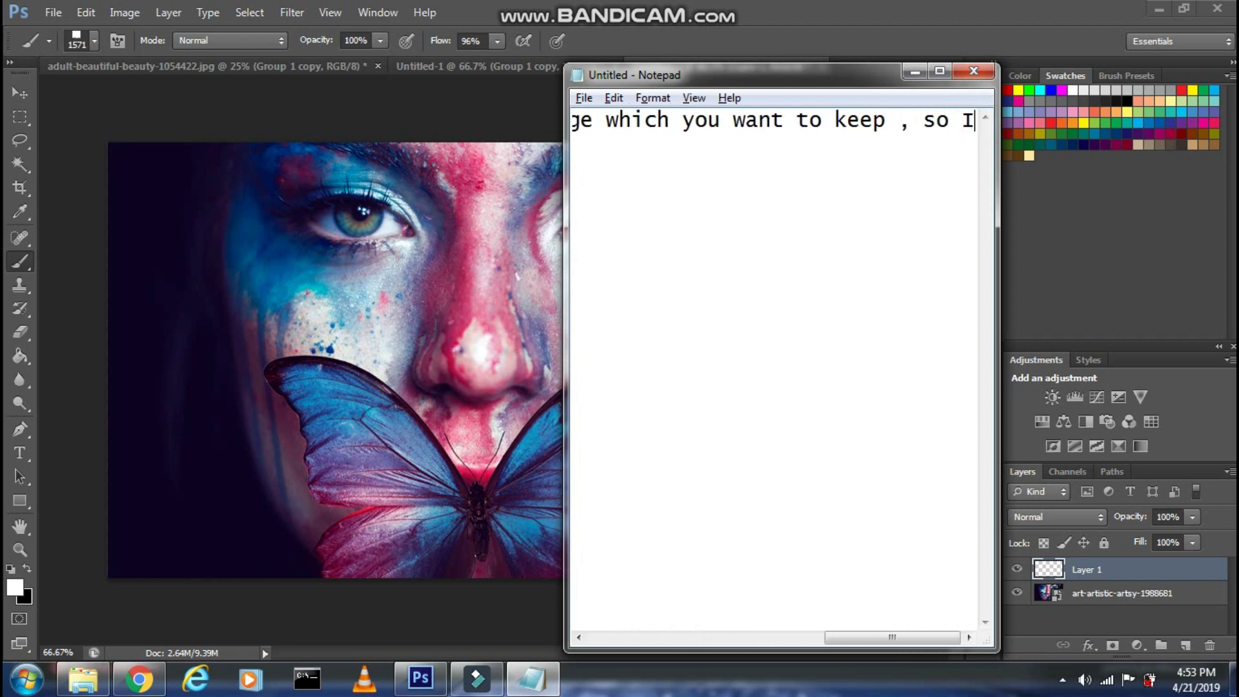
{"action": "type", "text": " want to keep"}
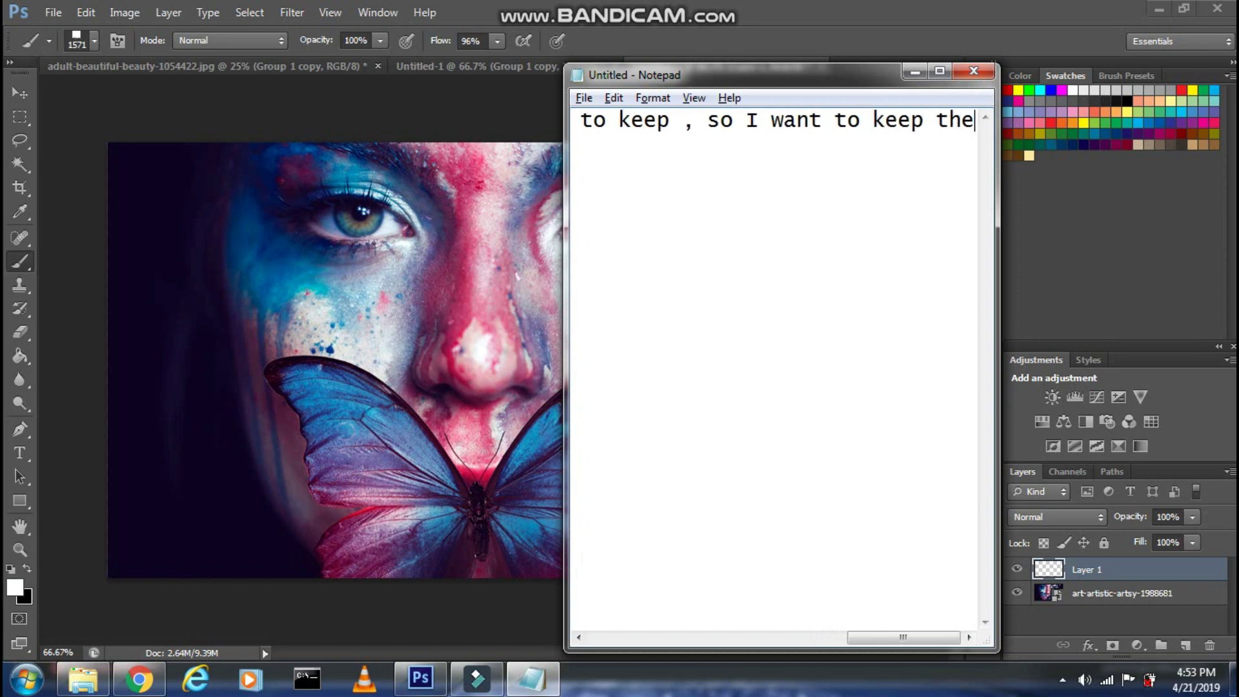
{"action": "type", "text": "er part of t"}
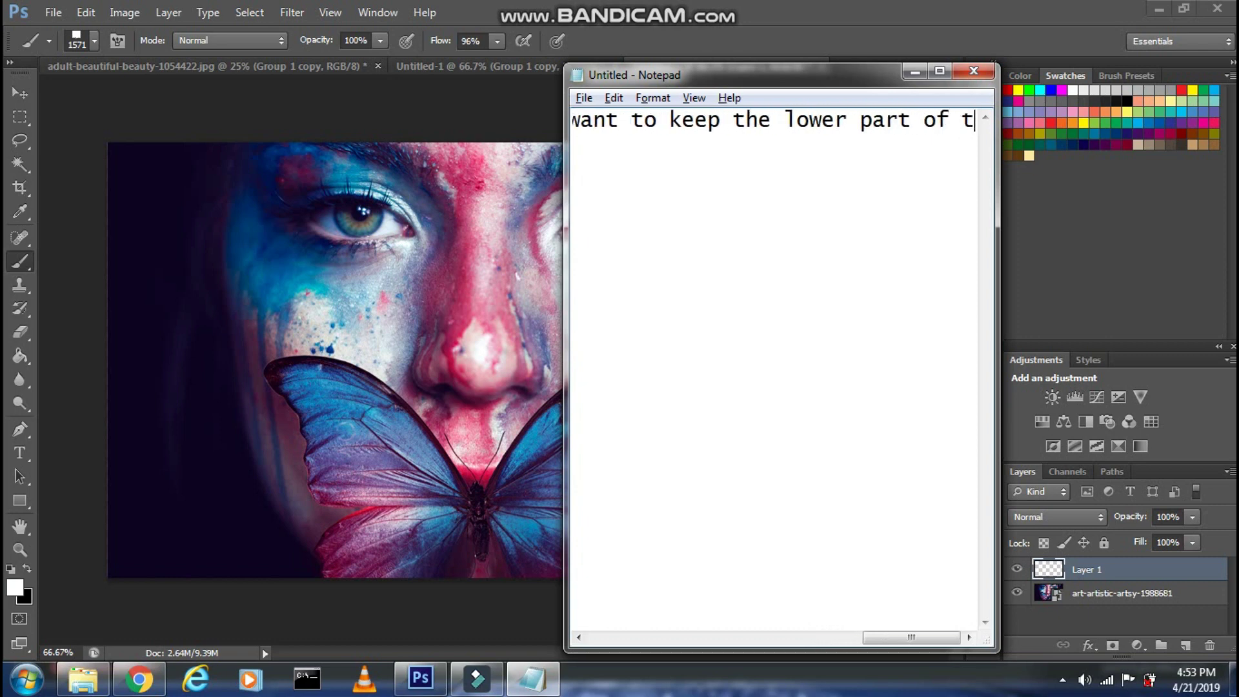
{"action": "type", "text": "his image"}
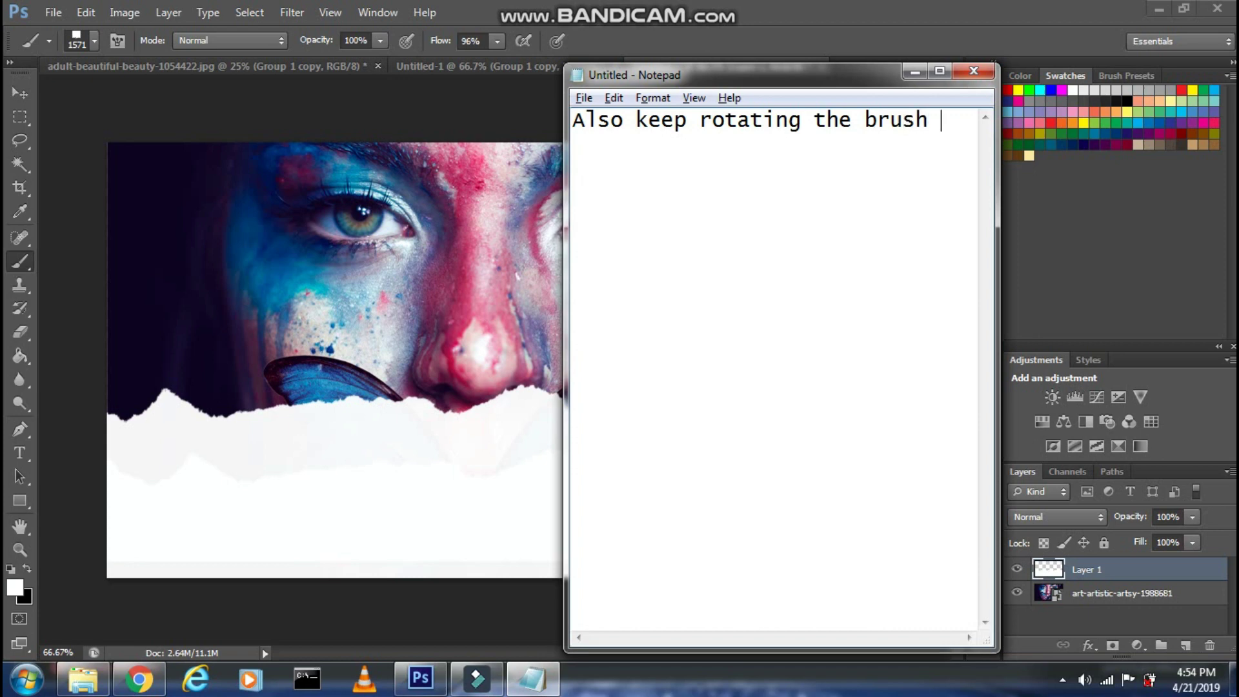
{"action": "type", "text": "and to do that"}
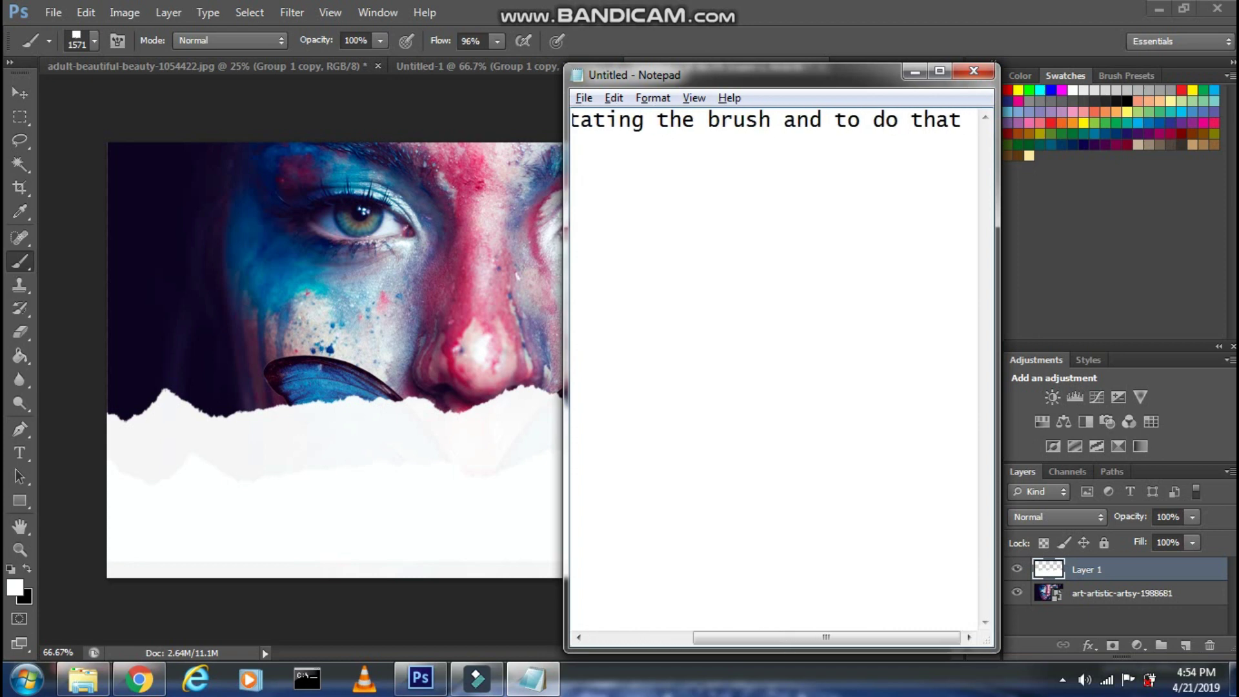
{"action": "type", "text": " click on Brush panel"}
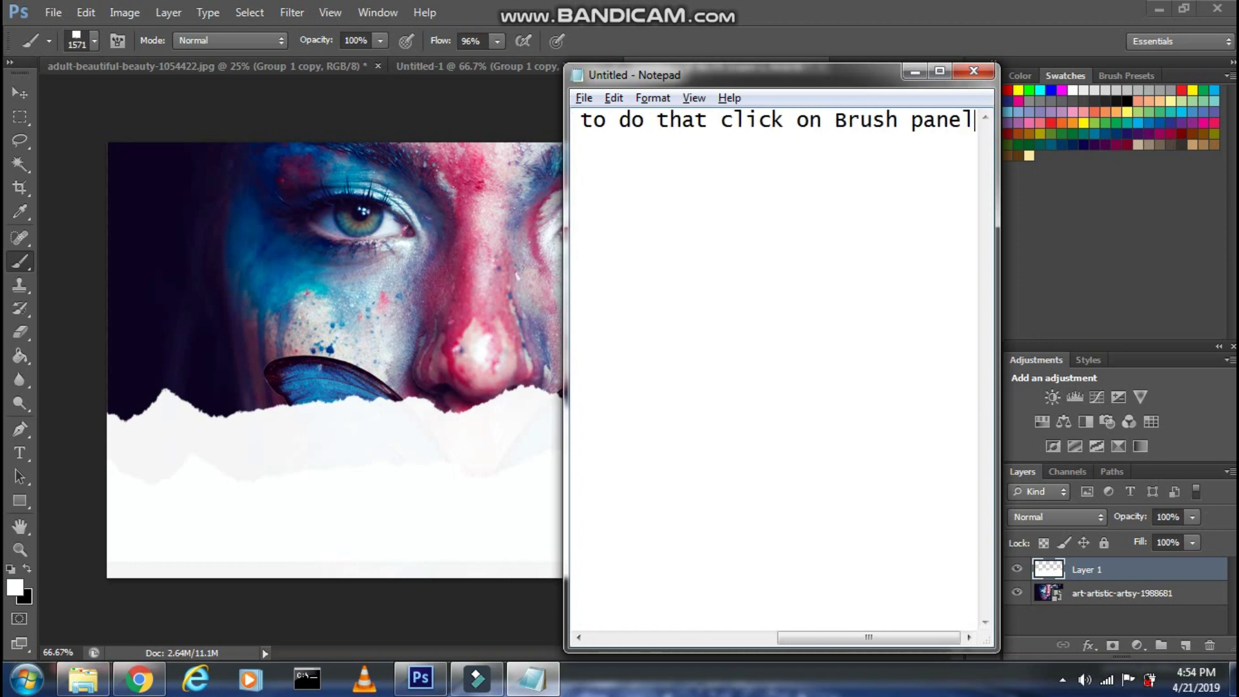
Step: Rotate the torn-paper brush tip to 168° and stamp a tilted edge over the left butterfly
{"action": "left_click", "coordinate": [69, 358]}
{"action": "left_click", "coordinate": [117, 40]}
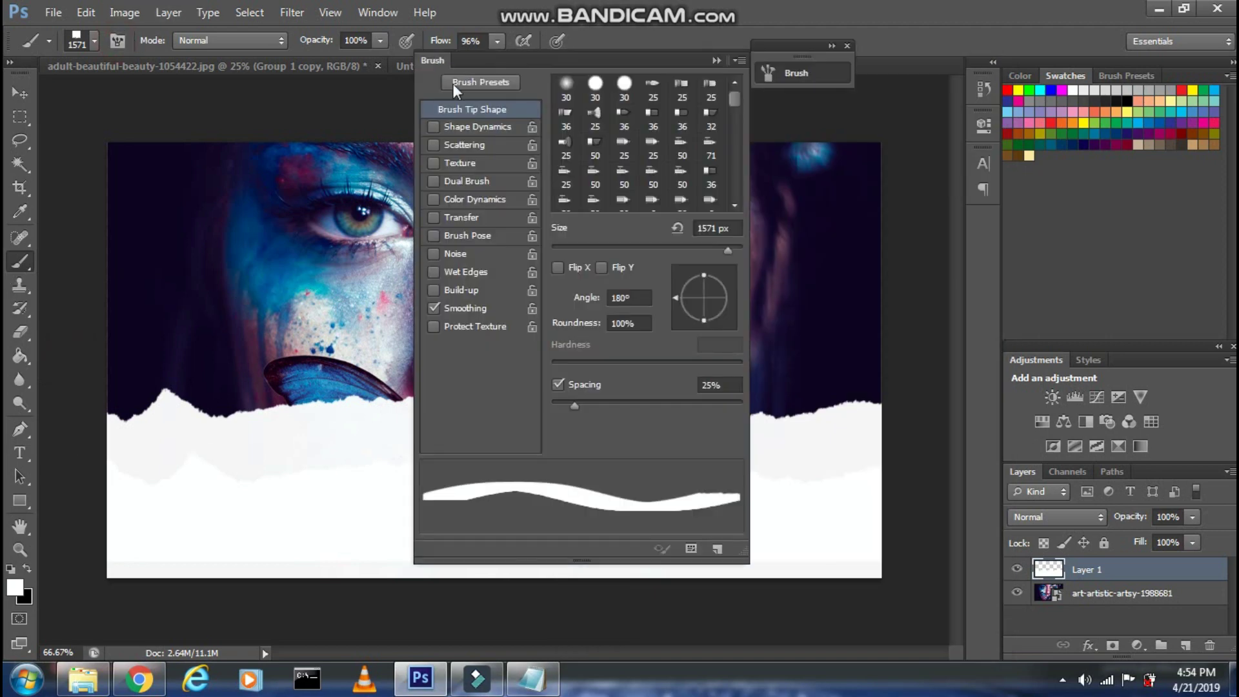
{"action": "left_click_drag", "start_coordinate": [506, 56], "coordinate": [803, 60]}
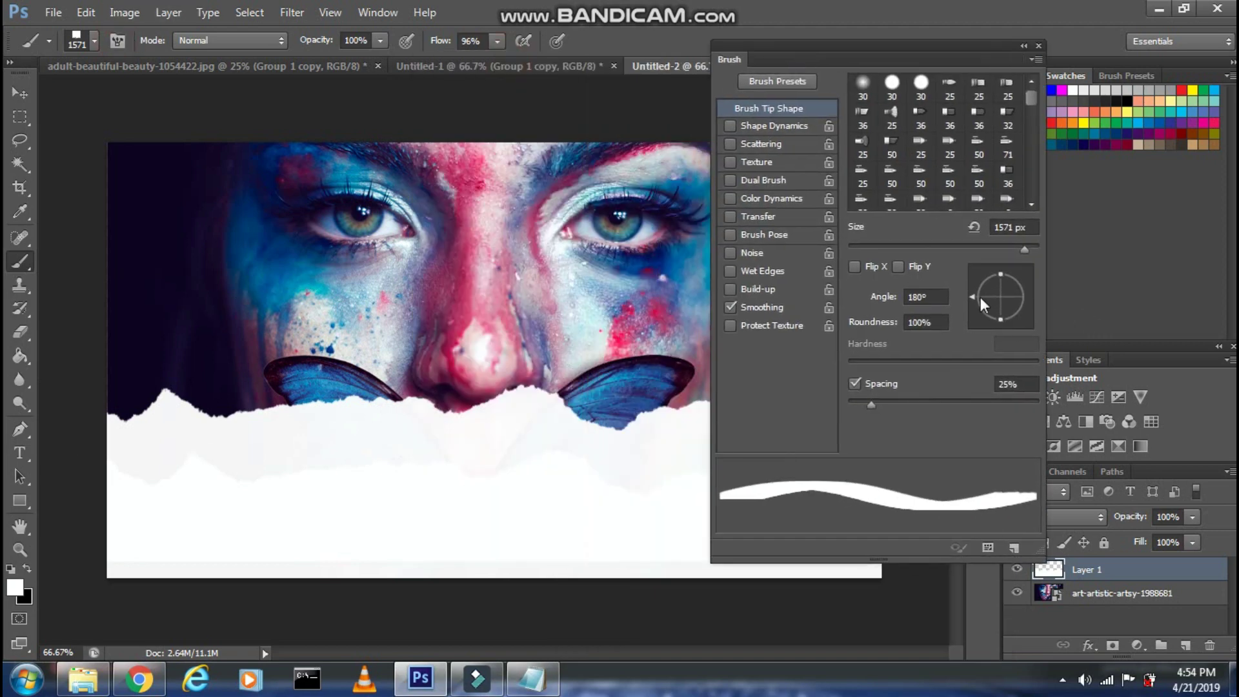
{"action": "left_click_drag", "start_coordinate": [979, 298], "coordinate": [980, 291]}
{"action": "left_click", "coordinate": [461, 445]}
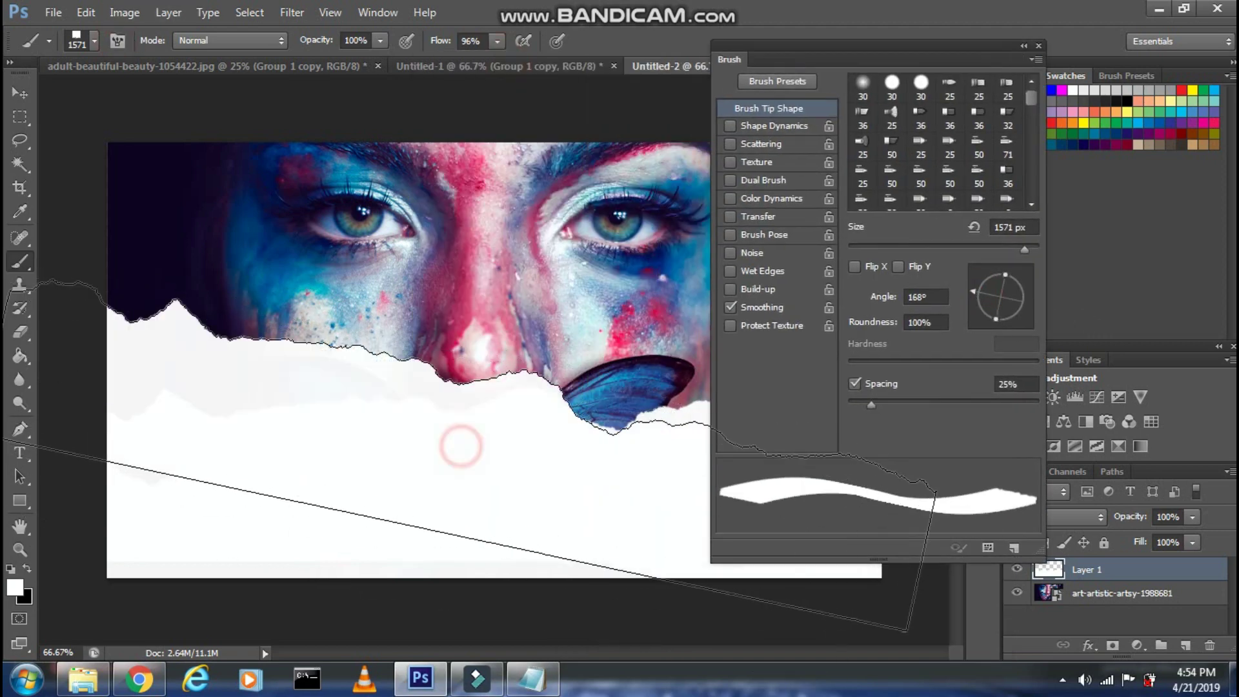
Step: Flip the brush angle to -168°, close the Brush panel and update the note
{"action": "left_click_drag", "start_coordinate": [806, 59], "coordinate": [894, 67]}
{"action": "left_click_drag", "start_coordinate": [1062, 298], "coordinate": [1061, 311]}
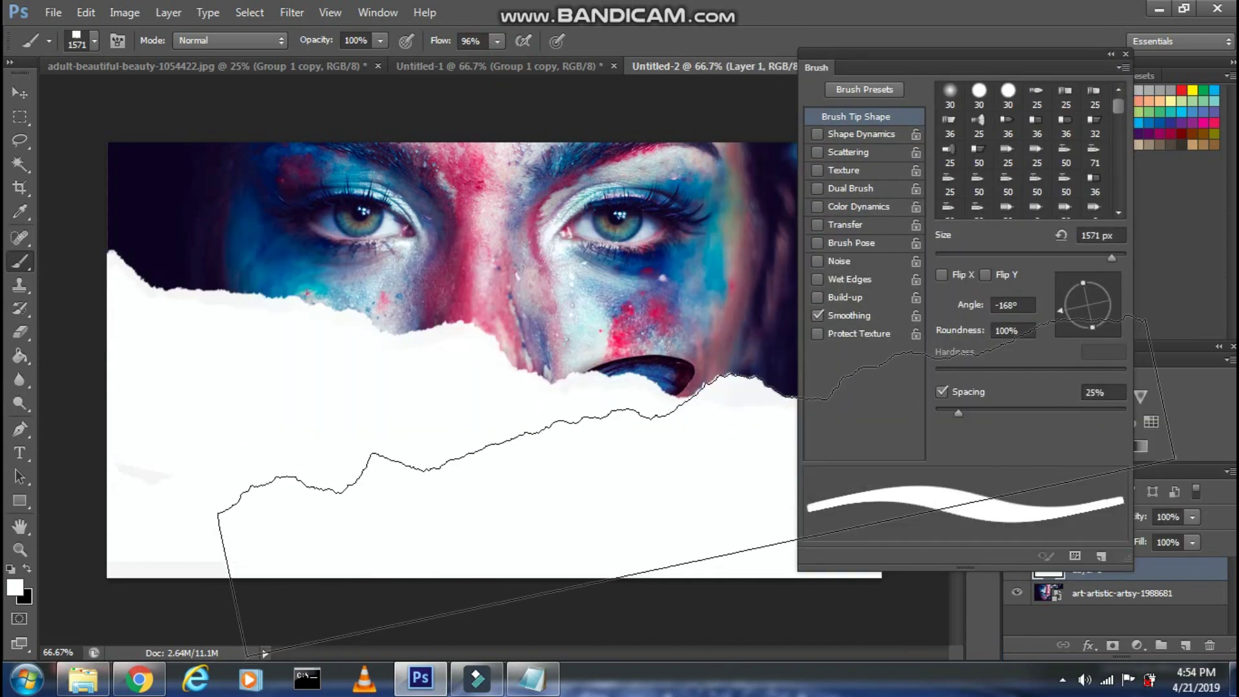
{"action": "key", "text": "F5"}
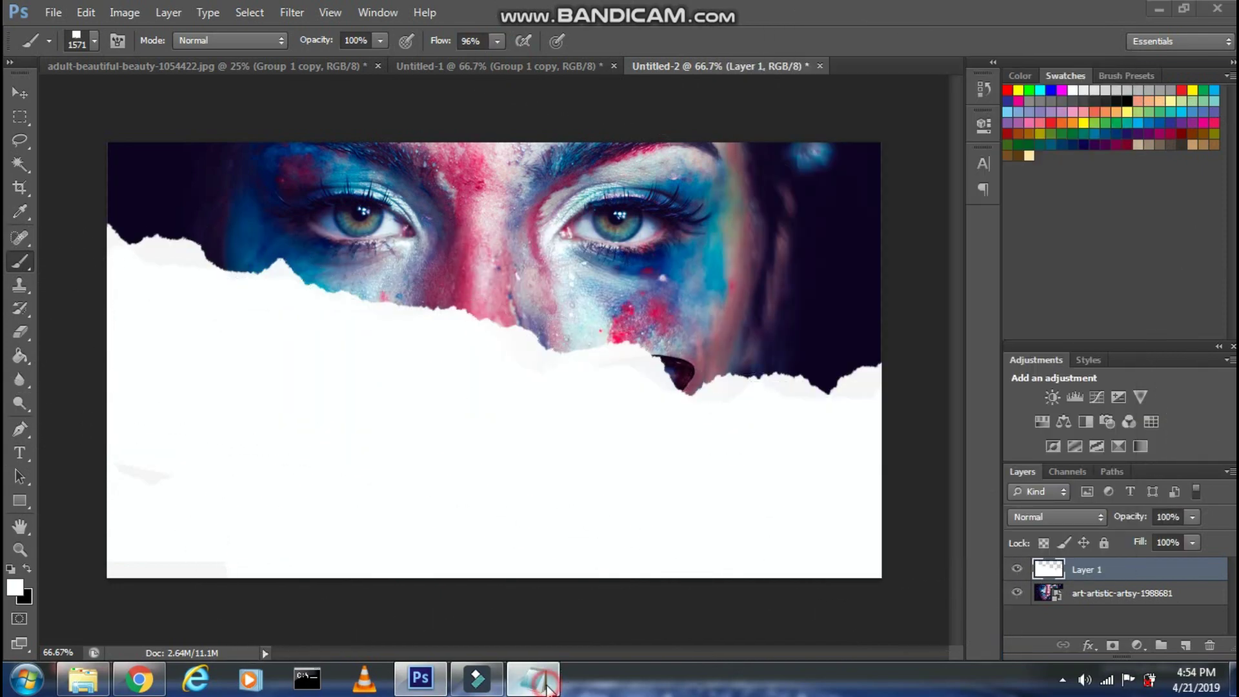
{"action": "left_click", "coordinate": [547, 688]}
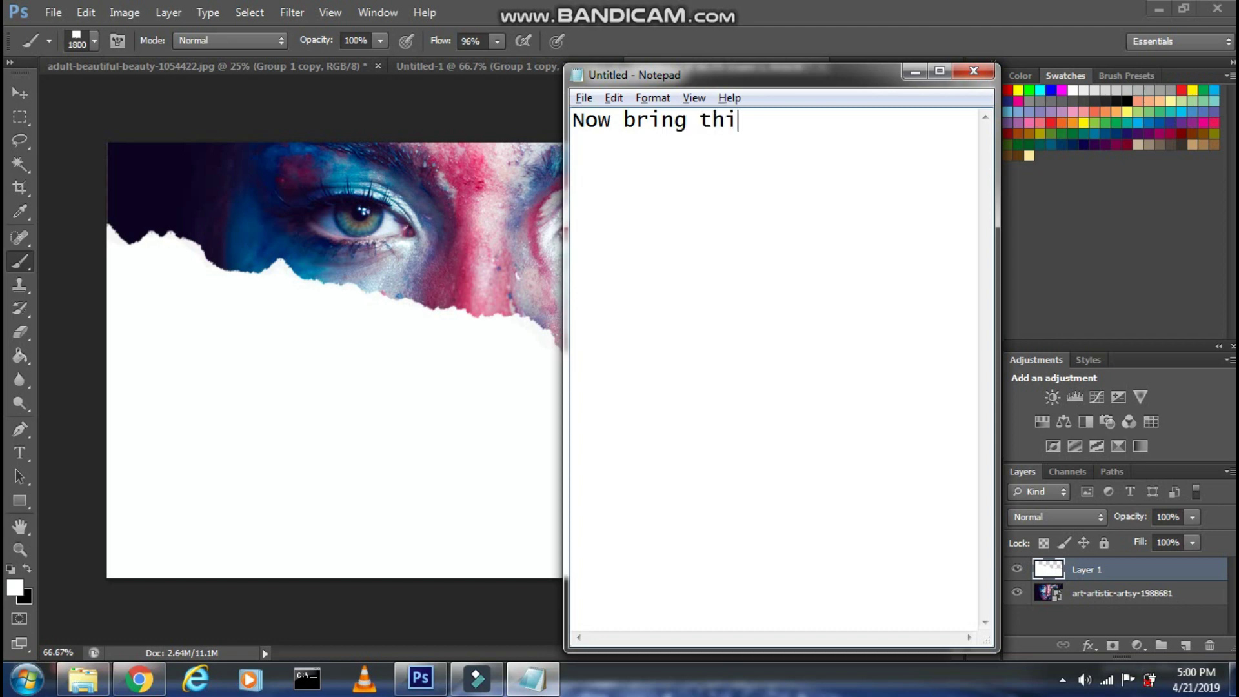
{"action": "type", "text": "yer ab"}
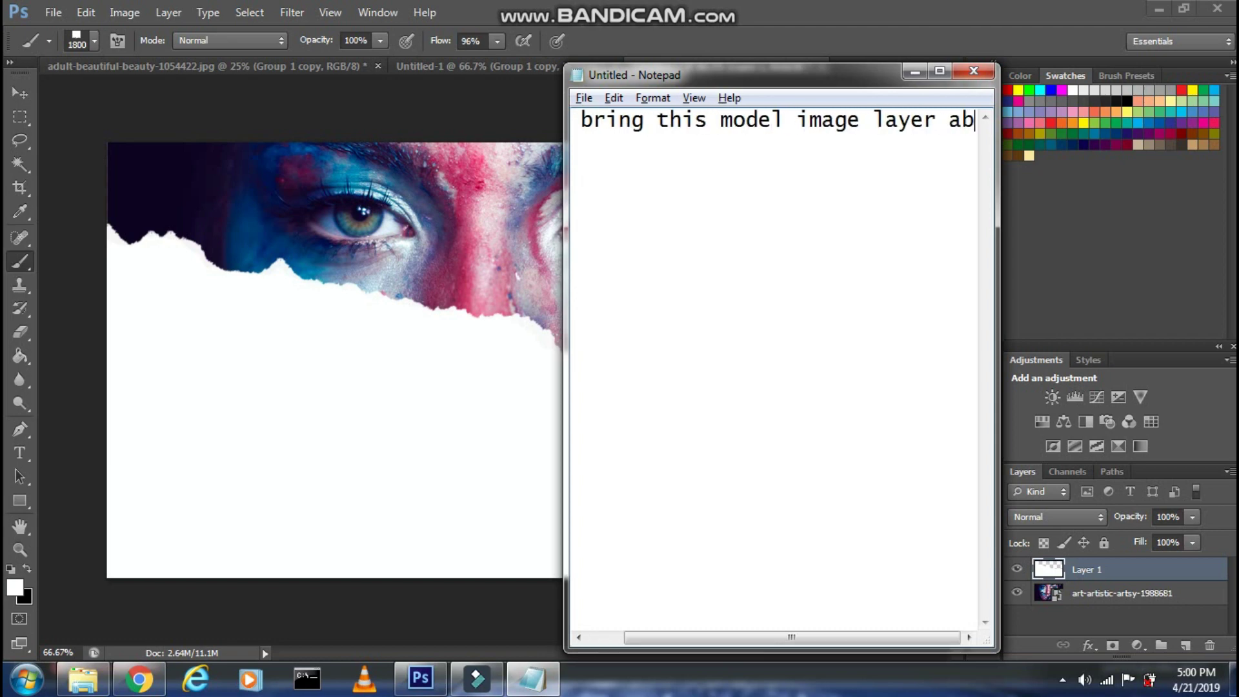
{"action": "type", "text": "ove this paper im"}
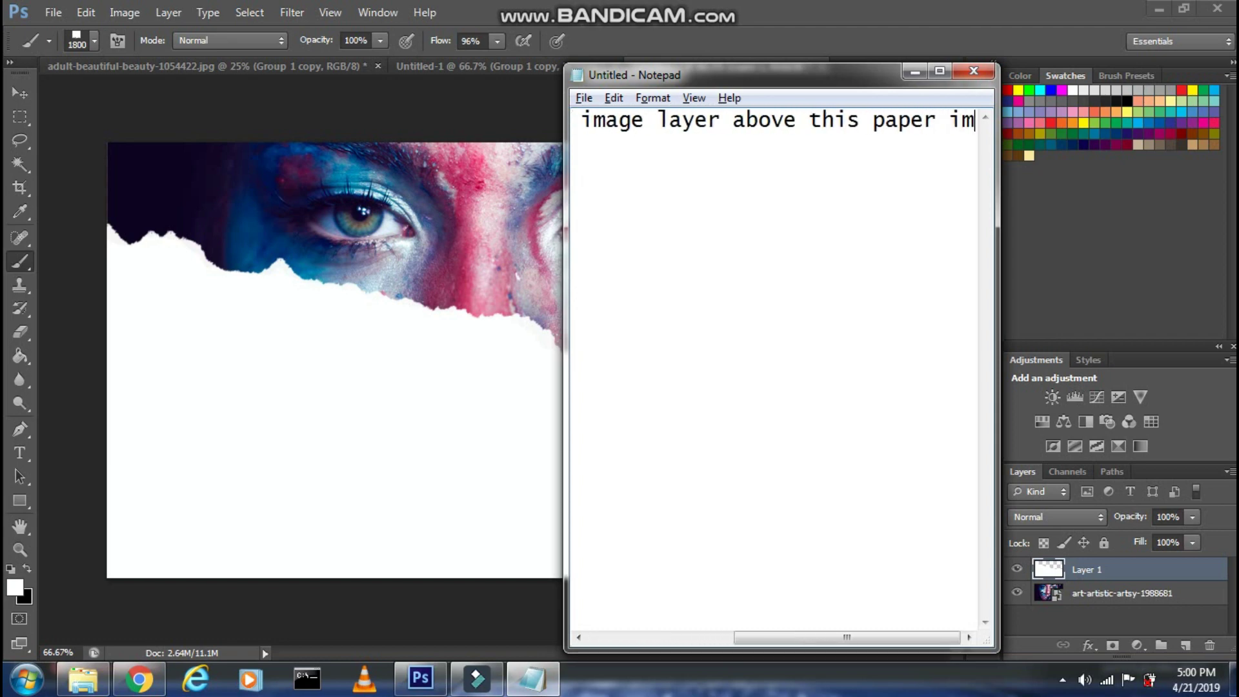
{"action": "type", "text": "age layer"}
Step: Move the art-artistic-artsy-1988681 layer above Layer 1
{"action": "left_click", "coordinate": [158, 576]}
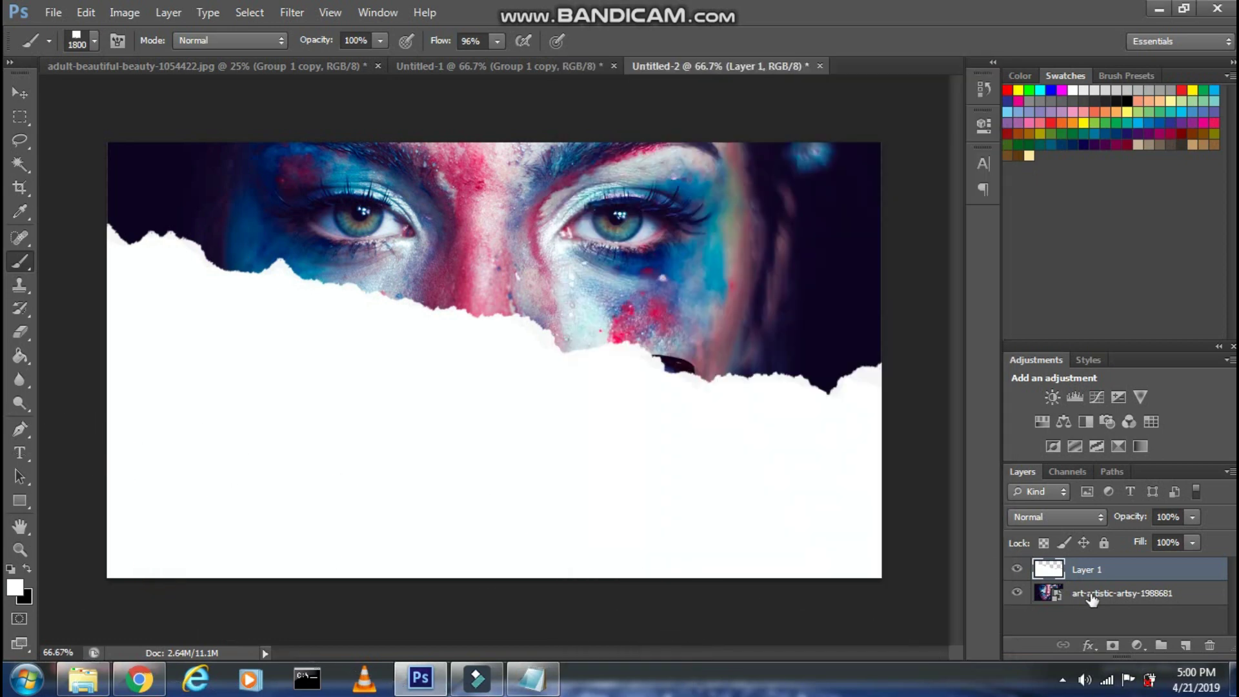
{"action": "left_click_drag", "start_coordinate": [1096, 593], "coordinate": [1097, 565]}
{"action": "key", "text": "alt+Tab"}
{"action": "key", "text": "ctrl+a"}
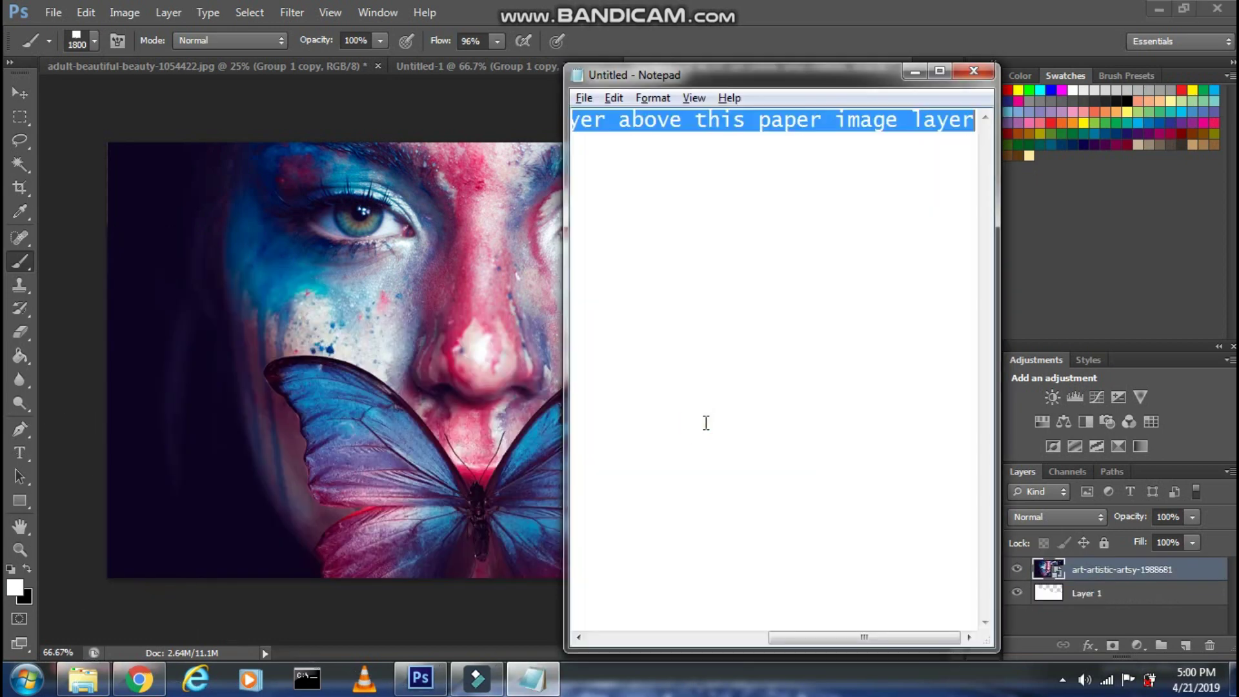
{"action": "type", "text": "Then right click on"}
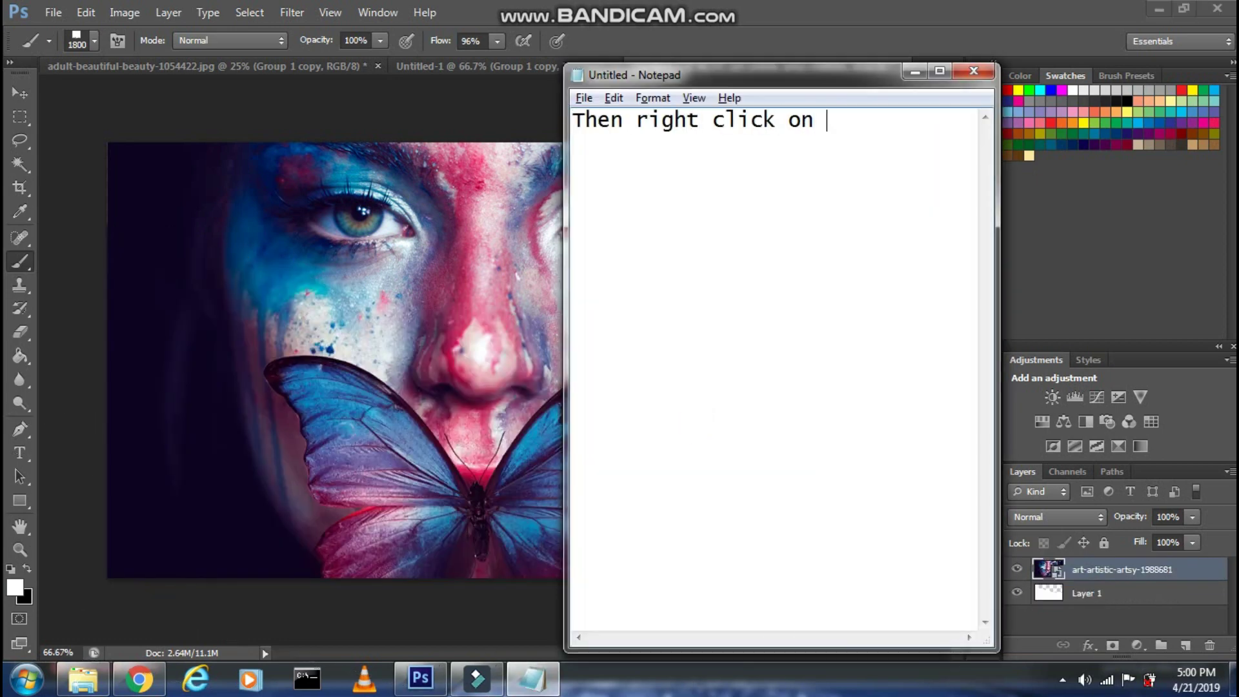
{"action": "type", "text": "el layer and sele"}
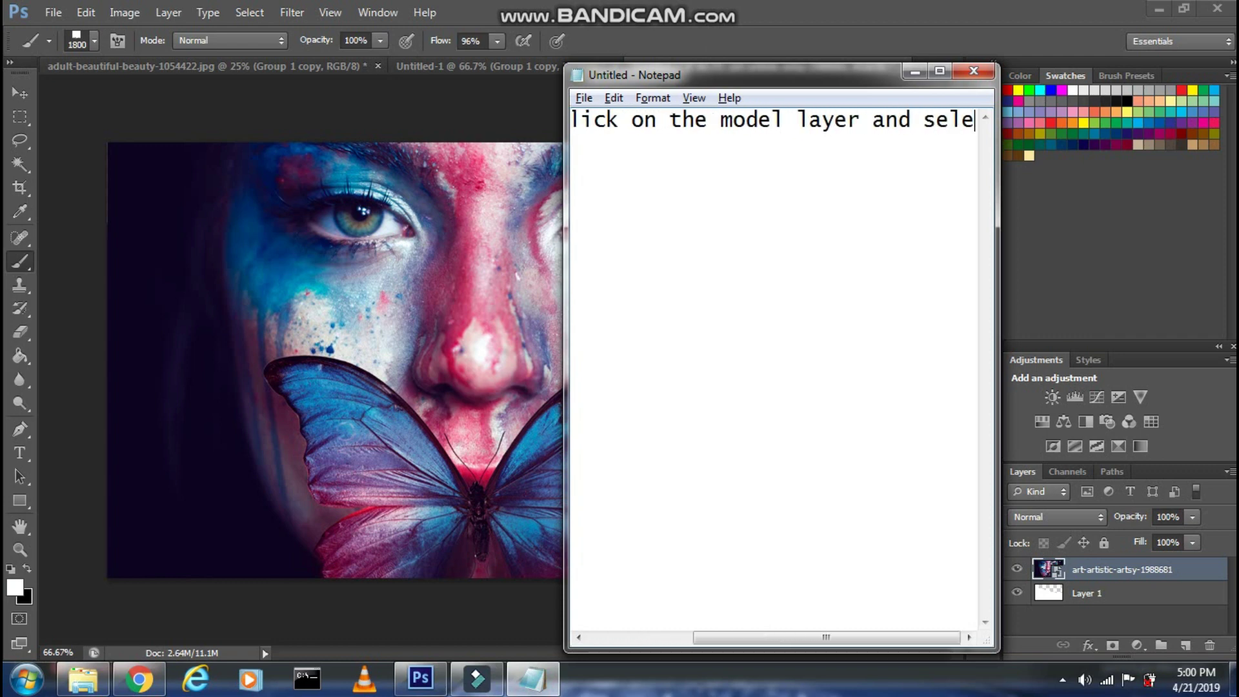
{"action": "type", "text": "ct create clippi"}
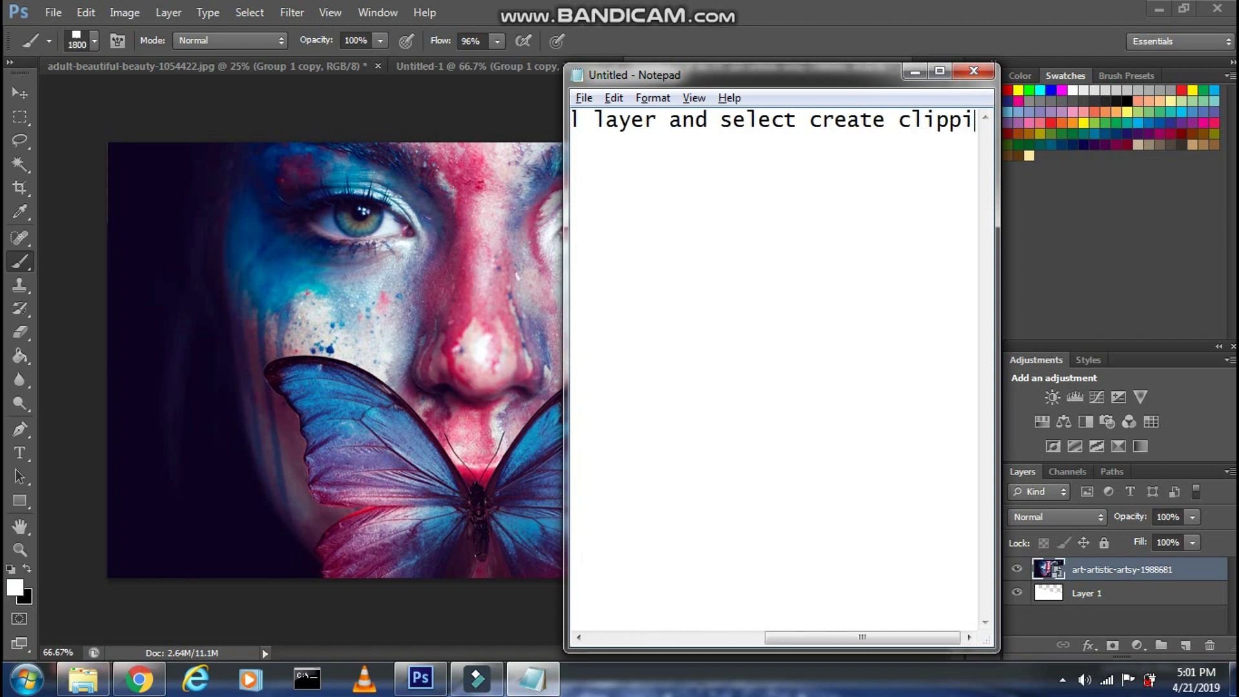
{"action": "type", "text": "ng mask over ther"}
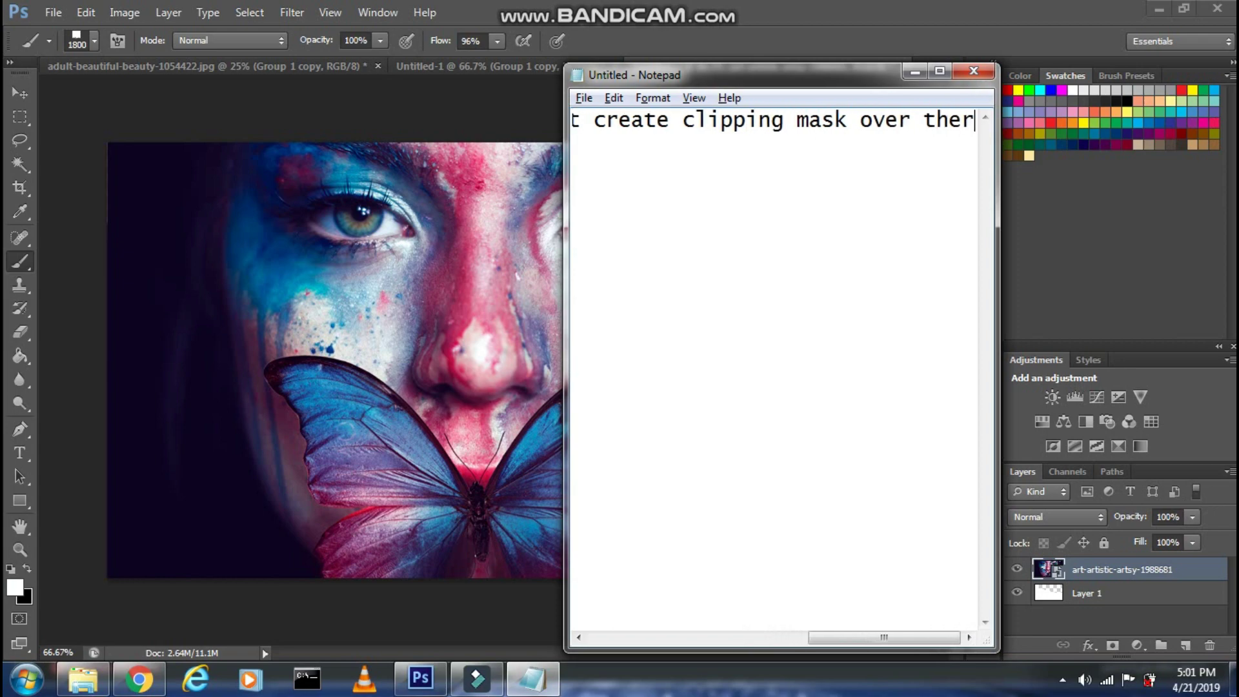
{"action": "type", "text": "e"}
Step: Clip the painted-face layer to the torn-paper Layer 1 with Create Clipping Mask
{"action": "left_click", "coordinate": [348, 653]}
{"action": "right_click", "coordinate": [1087, 571]}
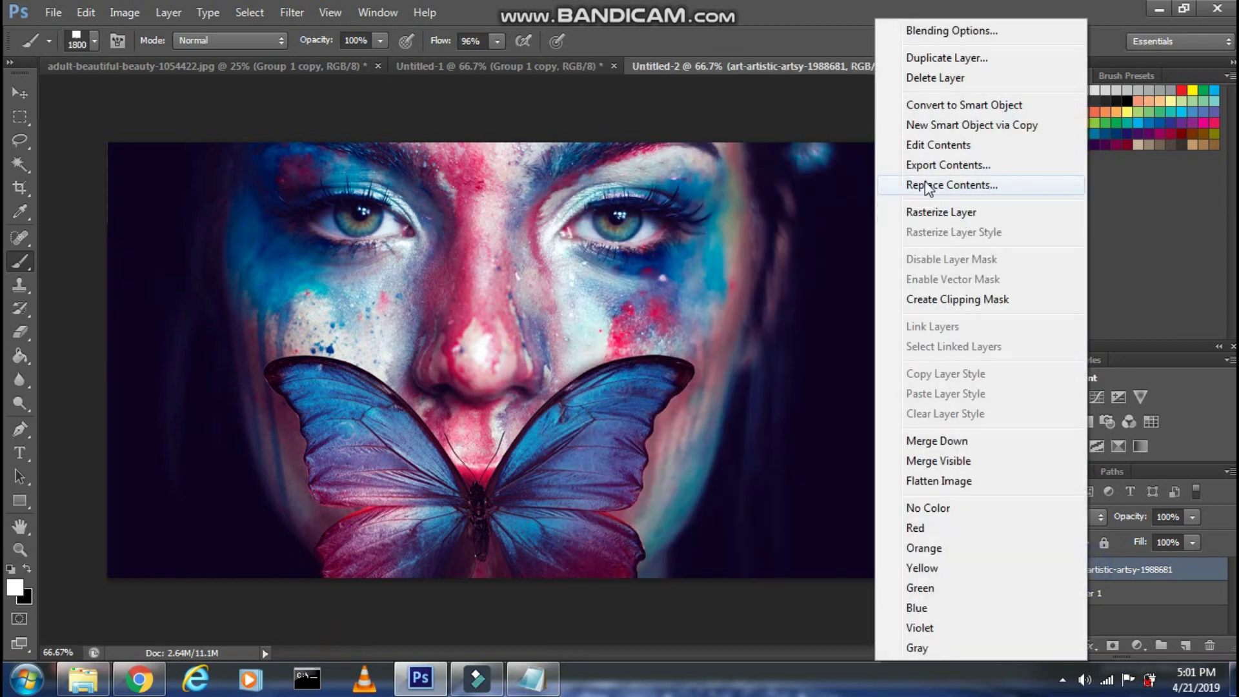
{"action": "left_click", "coordinate": [937, 303]}
{"action": "left_click", "coordinate": [533, 679]}
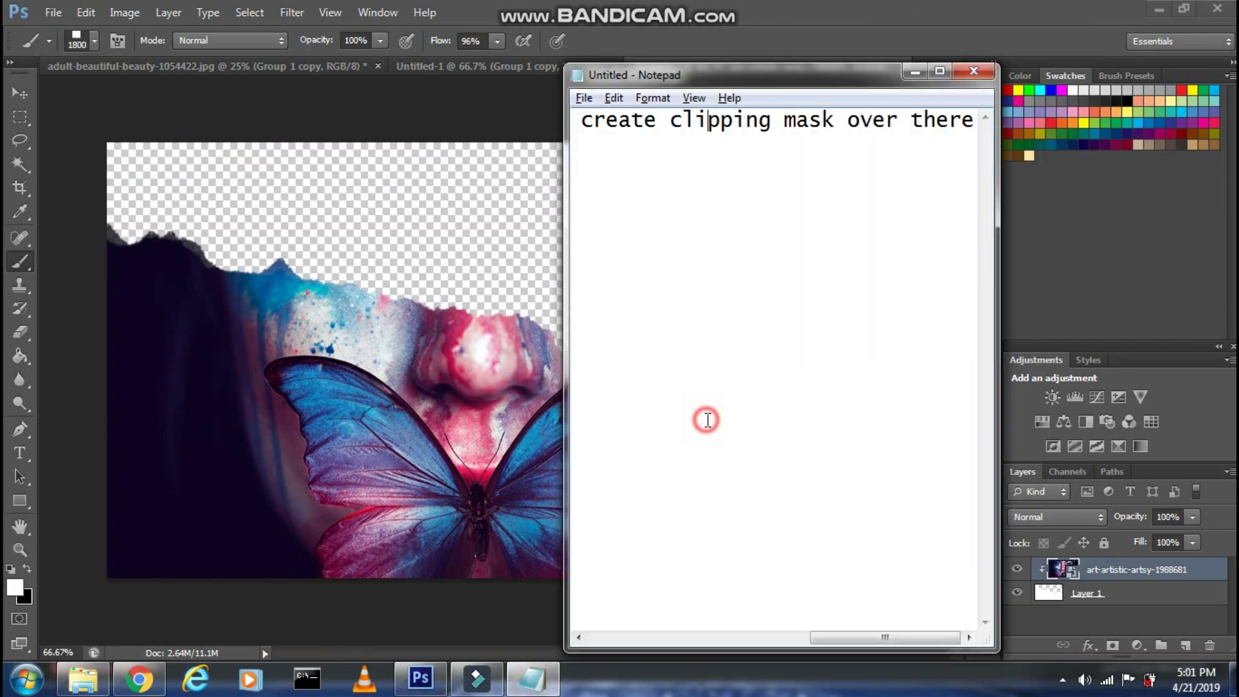
{"action": "key", "text": "ctrl+a"}
{"action": "key", "text": "BackSpace"}
{"action": "type", "text": "Now"}
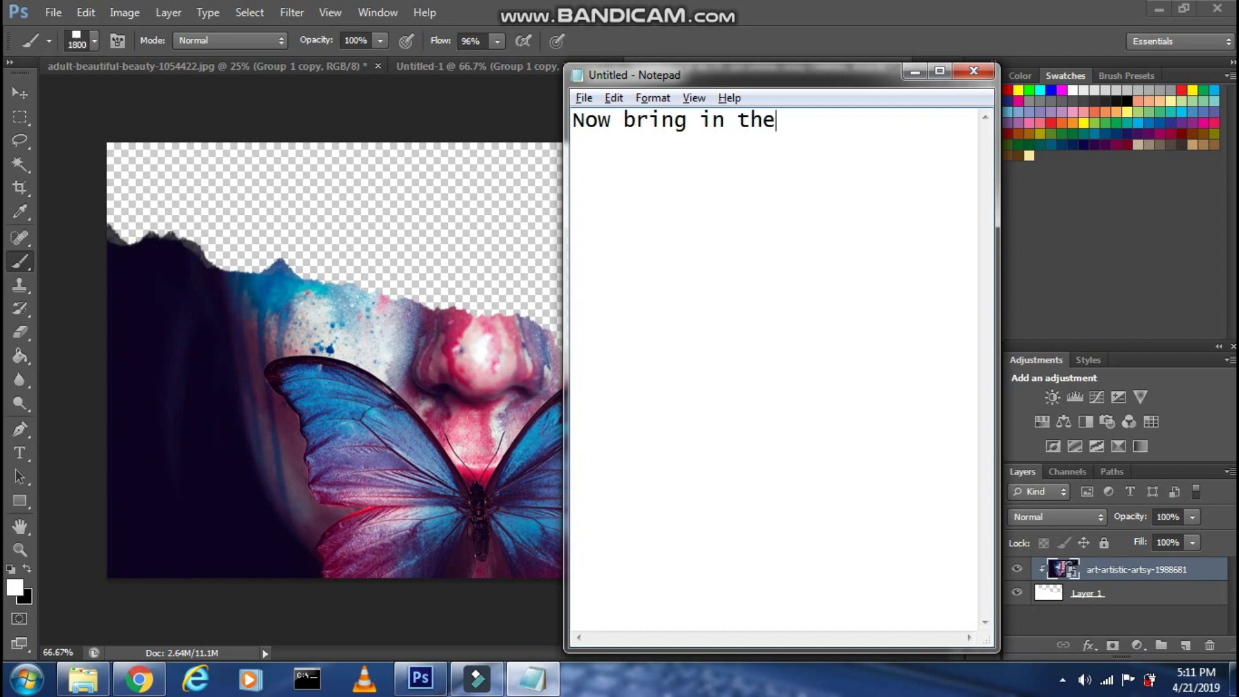
{"action": "type", "text": "r here"}
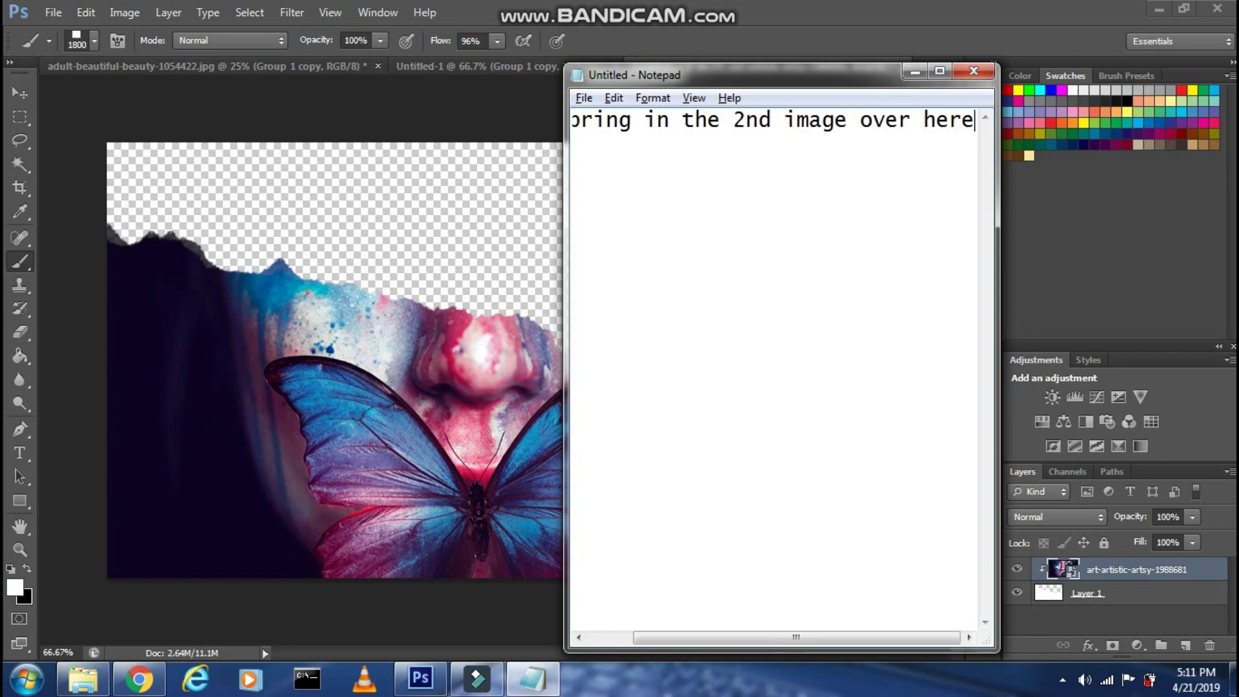
Step: Place the yellow-background portrait from Downloads onto the poster canvas
{"action": "left_click", "coordinate": [83, 678]}
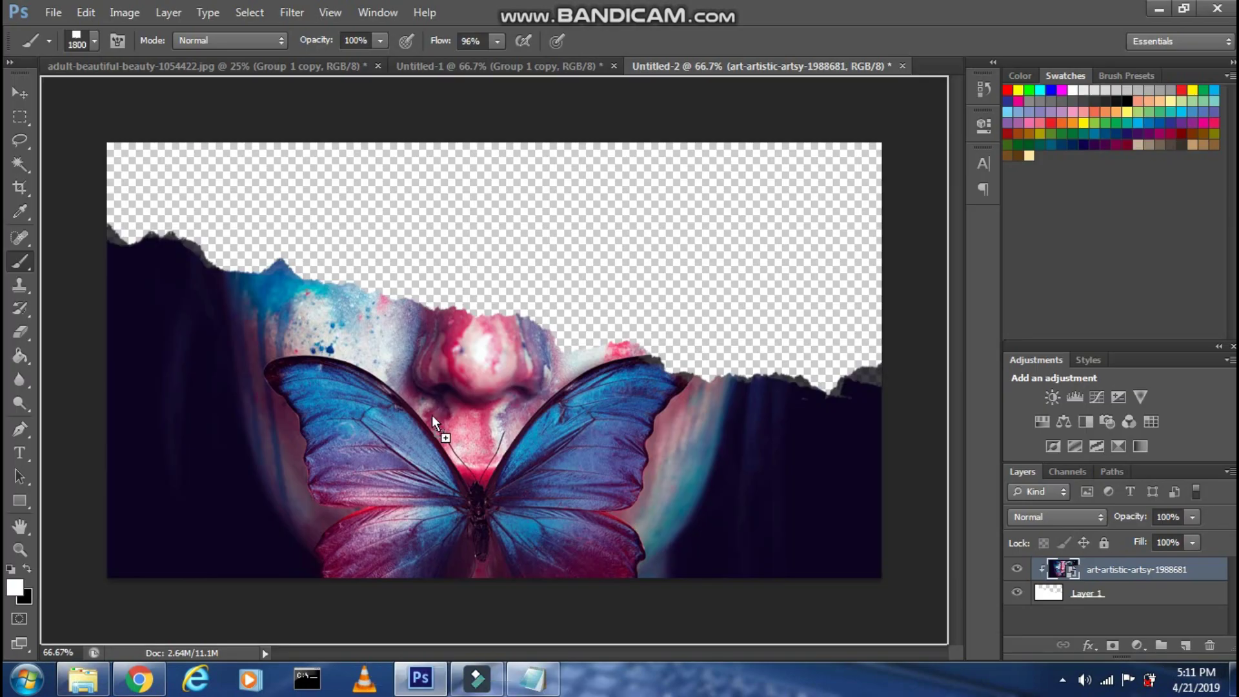
{"action": "left_click_drag", "start_coordinate": [497, 122], "coordinate": [539, 521]}
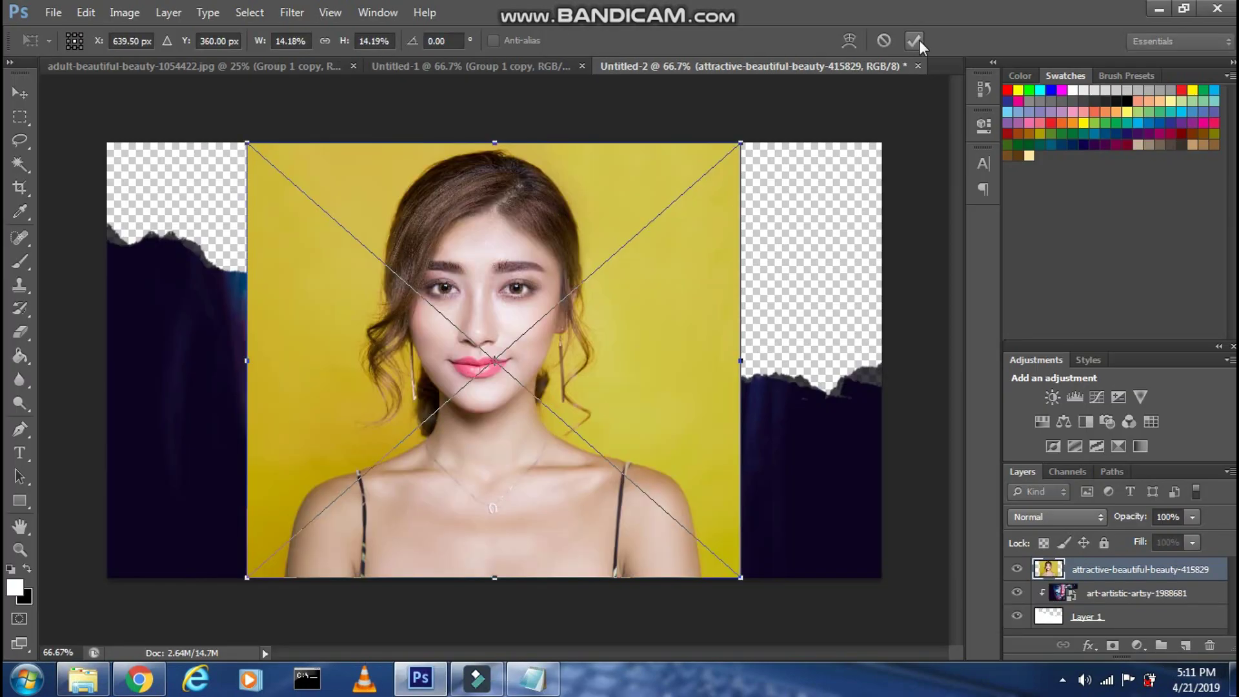
{"action": "left_click", "coordinate": [532, 678]}
{"action": "key", "text": "ctrl+a"}
{"action": "key", "text": "BackSpace"}
{"action": "type", "text": "N"}
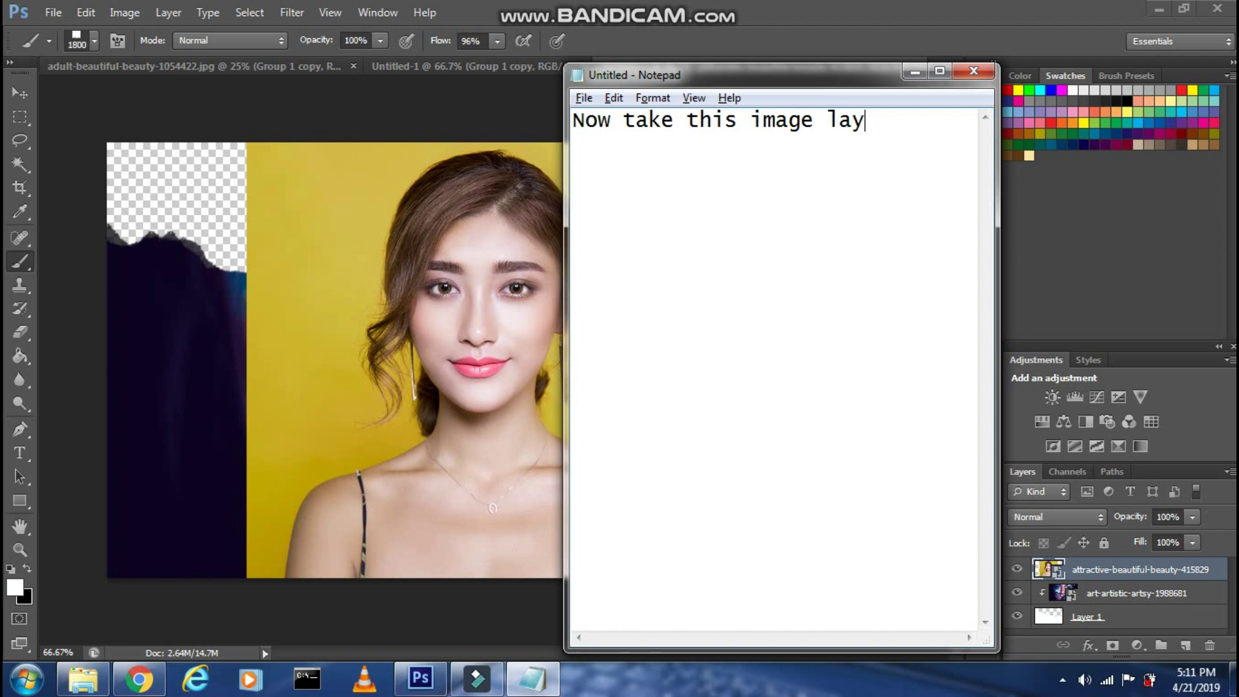
{"action": "type", "text": "t the bottom"}
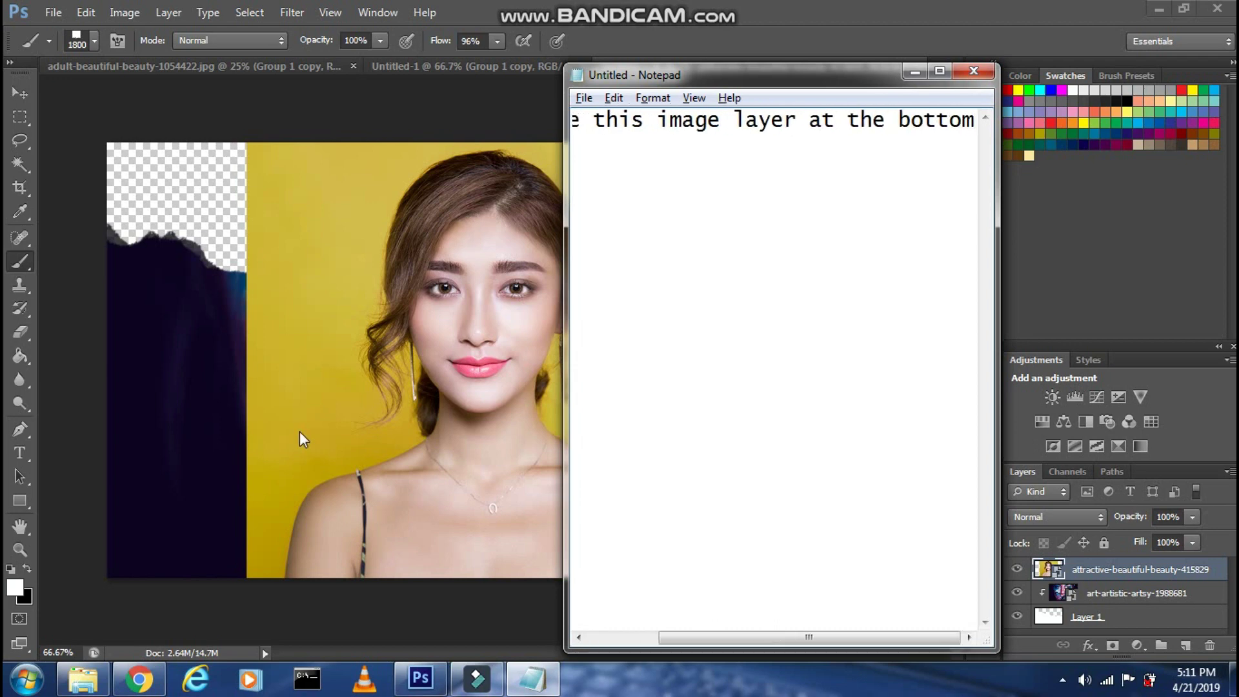
Step: Drag the portrait layer to the bottom of the Layers panel
{"action": "left_click", "coordinate": [1181, 600]}
{"action": "left_click_drag", "start_coordinate": [1146, 565], "coordinate": [1136, 629]}
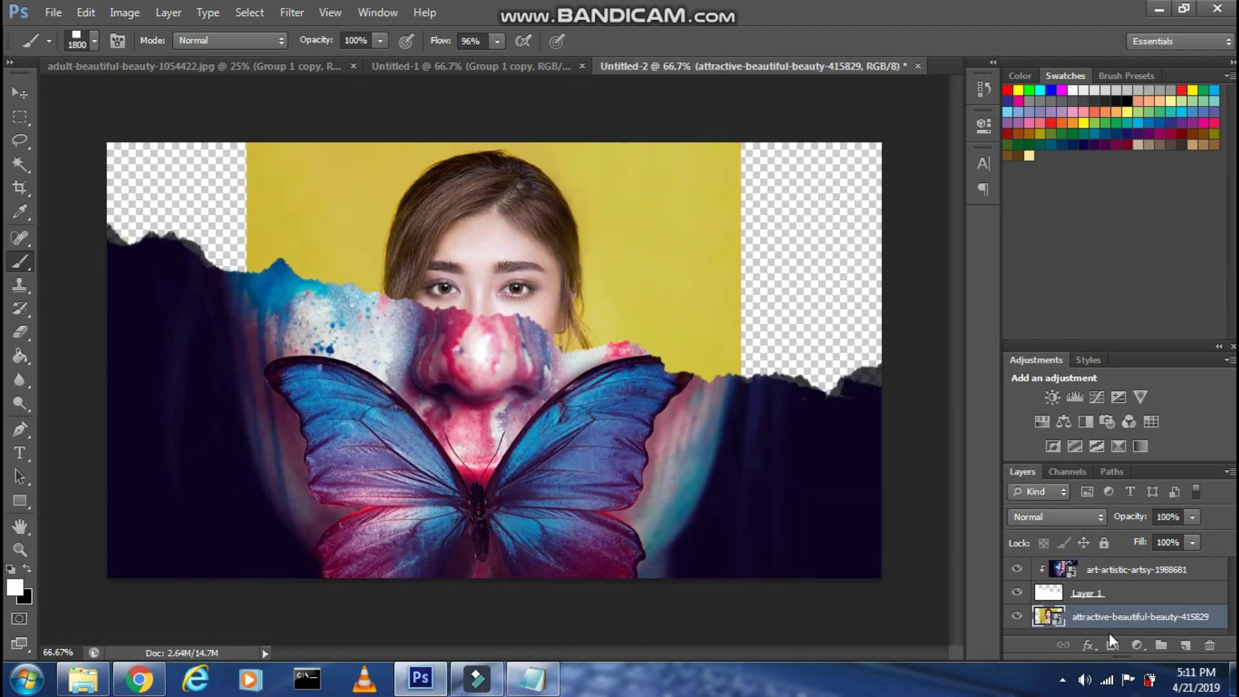
{"action": "left_click", "coordinate": [532, 678]}
{"action": "key", "text": "ctrl+a"}
{"action": "type", "text": "An"}
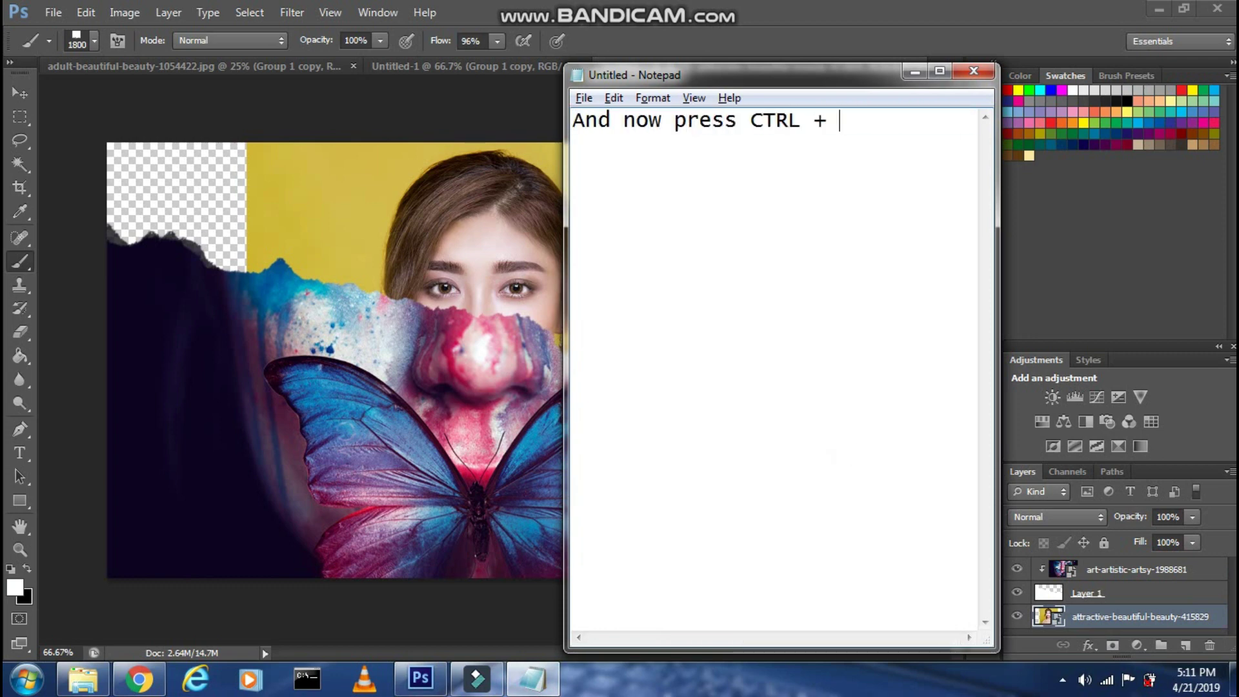
{"action": "type", "text": "ale it p"}
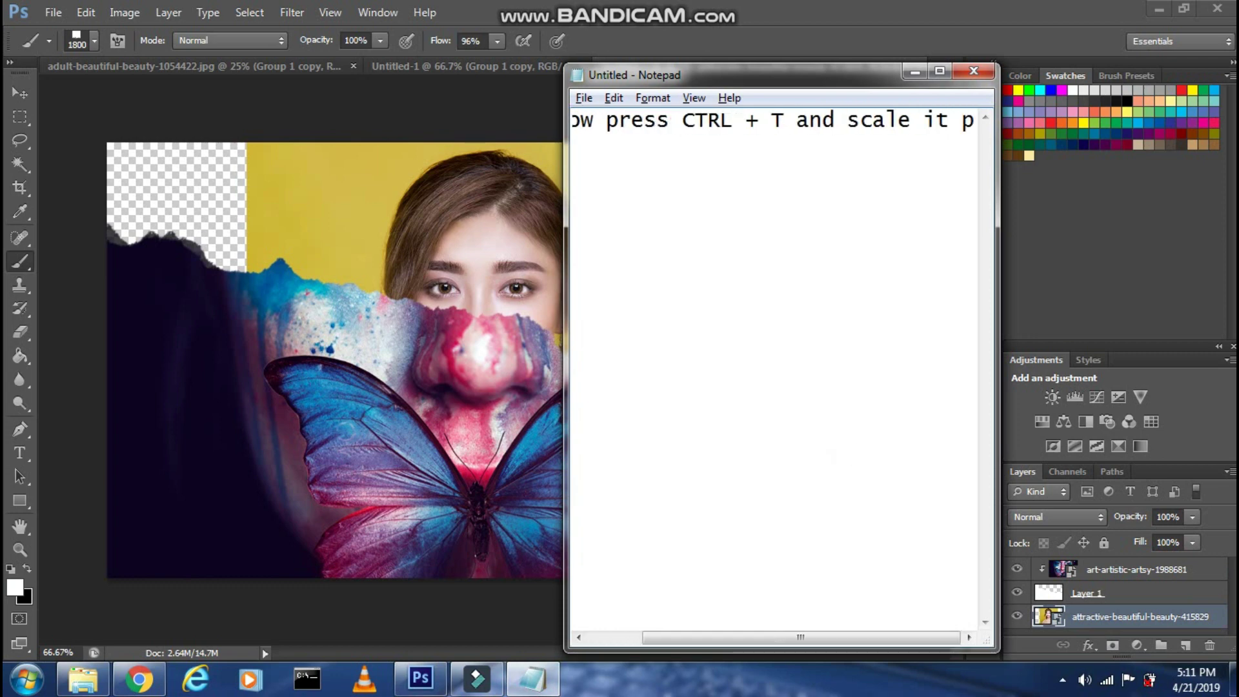
{"action": "type", "text": "roperly"}
{"action": "left_click", "coordinate": [316, 320]}
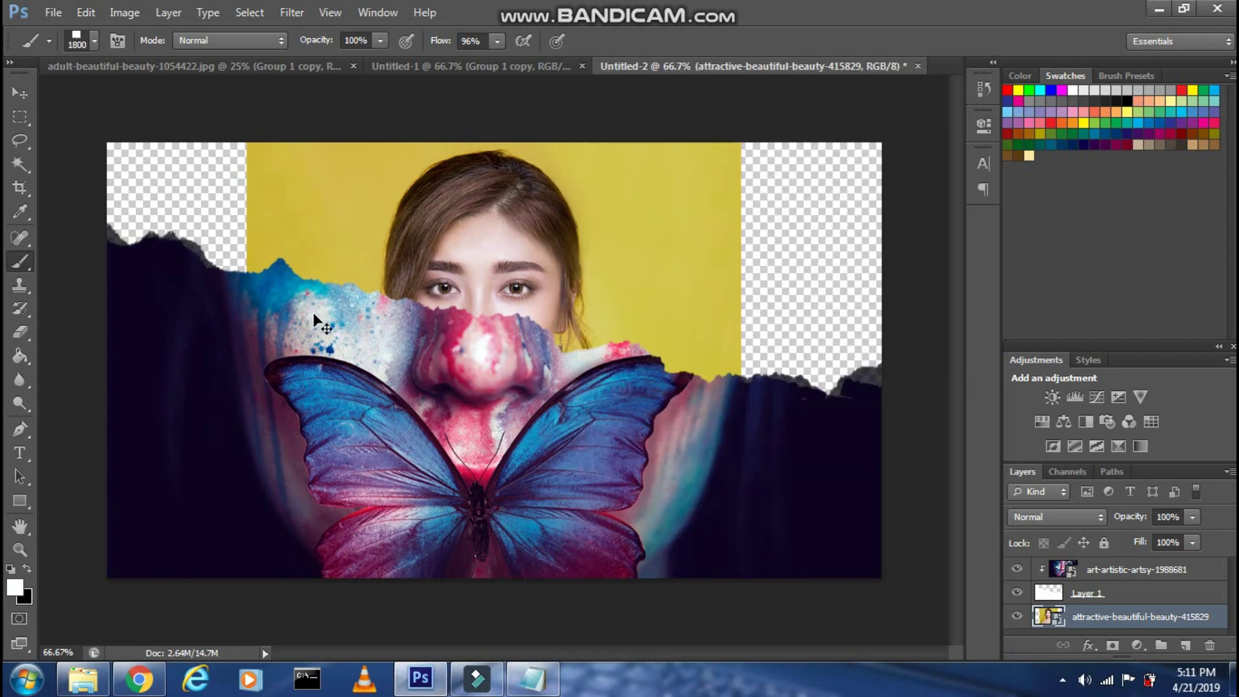
Step: Scale the yellow portrait with Ctrl+T until it covers the whole canvas, then commit
{"action": "key", "text": "ctrl+t"}
{"action": "left_click_drag", "start_coordinate": [255, 152], "coordinate": [125, 78]}
{"action": "left_click", "coordinate": [329, 12]}
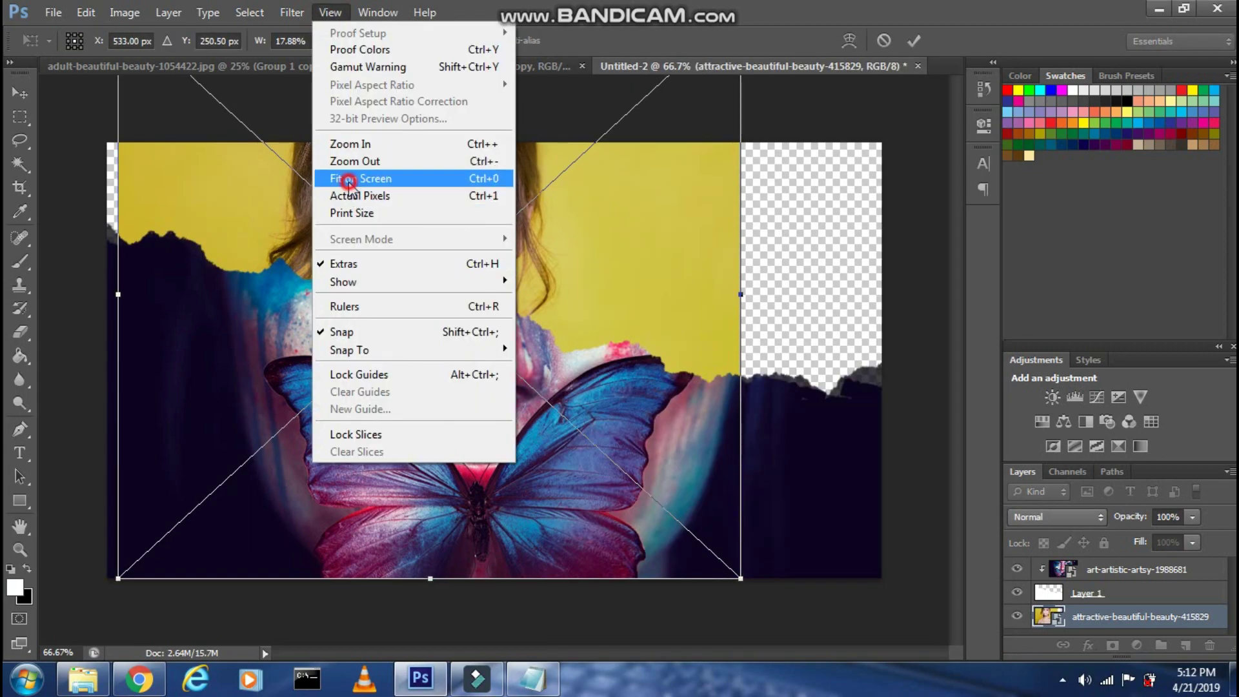
{"action": "left_click", "coordinate": [387, 182]}
{"action": "mouse_move", "coordinate": [200, 140]}
{"action": "left_mouse_down"}
{"action": "mouse_move", "coordinate": [115, 141]}
{"action": "mouse_move", "coordinate": [165, 116]}
{"action": "left_mouse_up"}
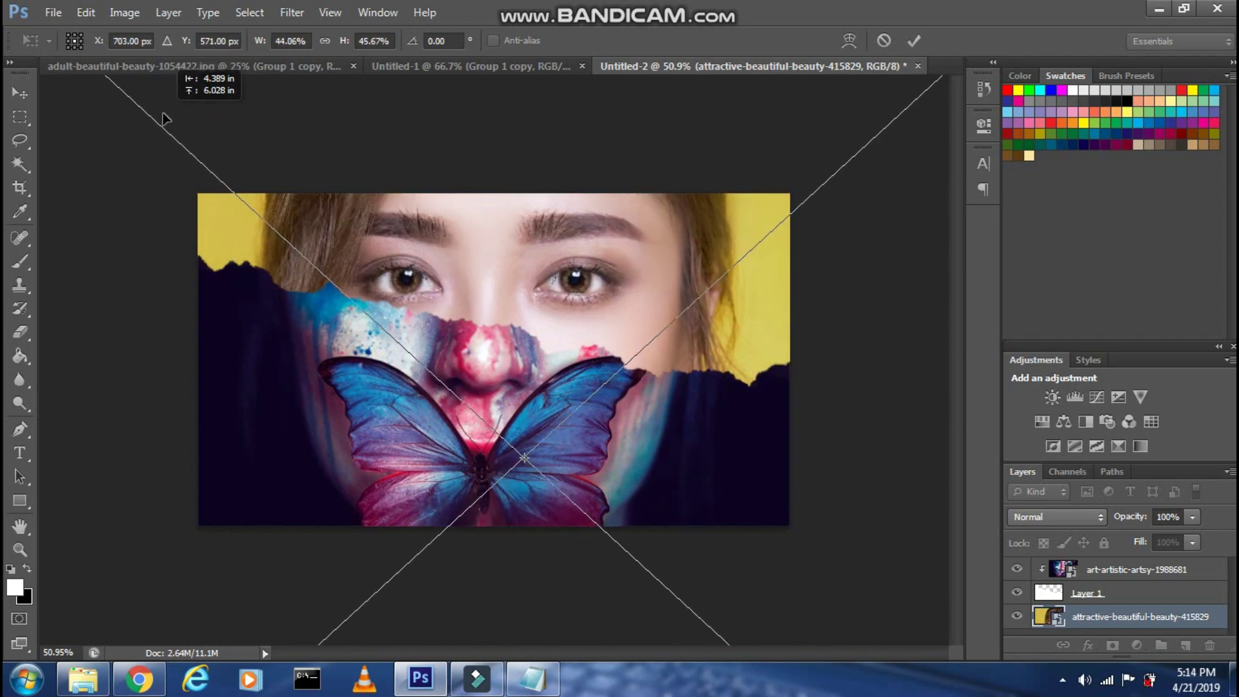
{"action": "left_click", "coordinate": [913, 40]}
{"action": "key", "text": "b"}
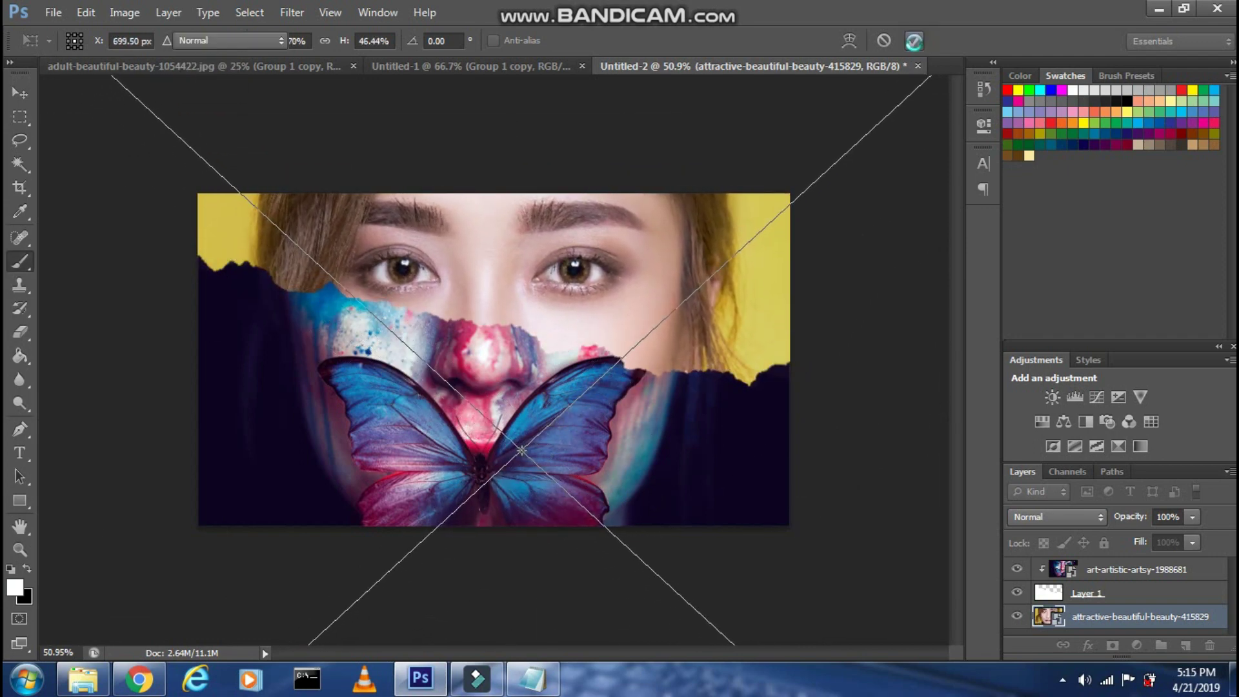
{"action": "key", "text": "v"}
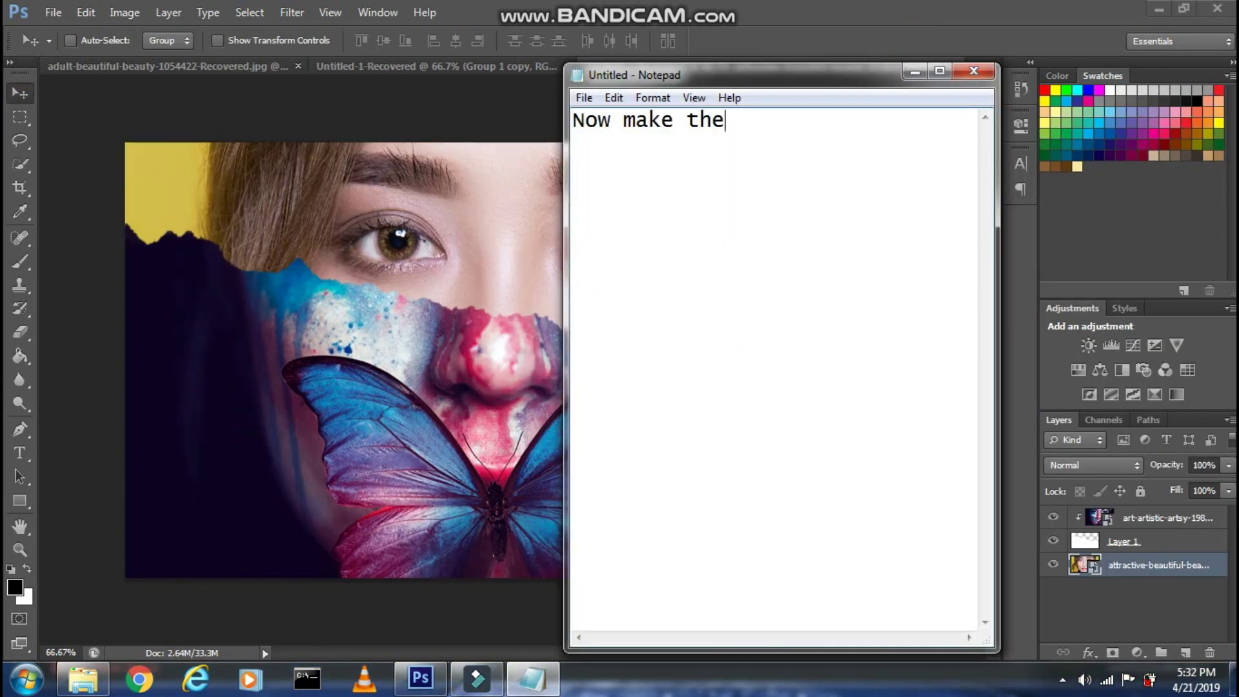
Step: Make the painted-face layer active and note how to load the paper layer's selection
{"action": "type", "text": "activ"}
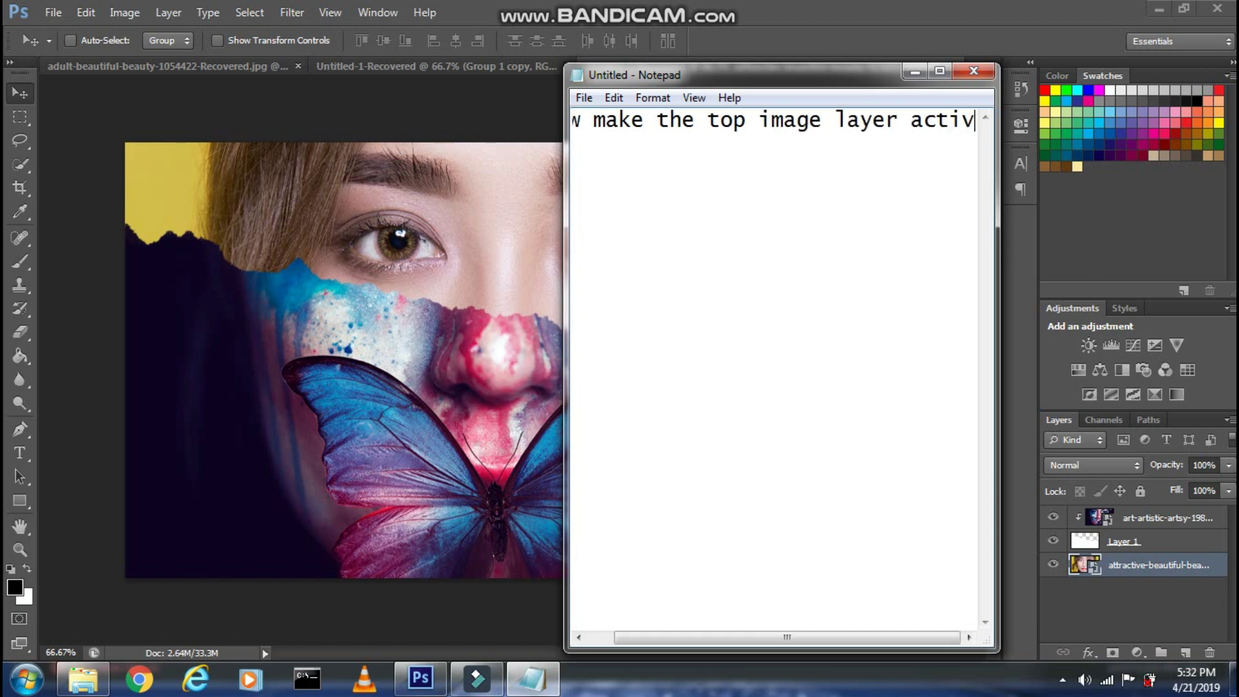
{"action": "type", "text": "e"}
{"action": "left_click", "coordinate": [1092, 589]}
{"action": "left_click", "coordinate": [1096, 518]}
{"action": "key", "text": "alt+Tab"}
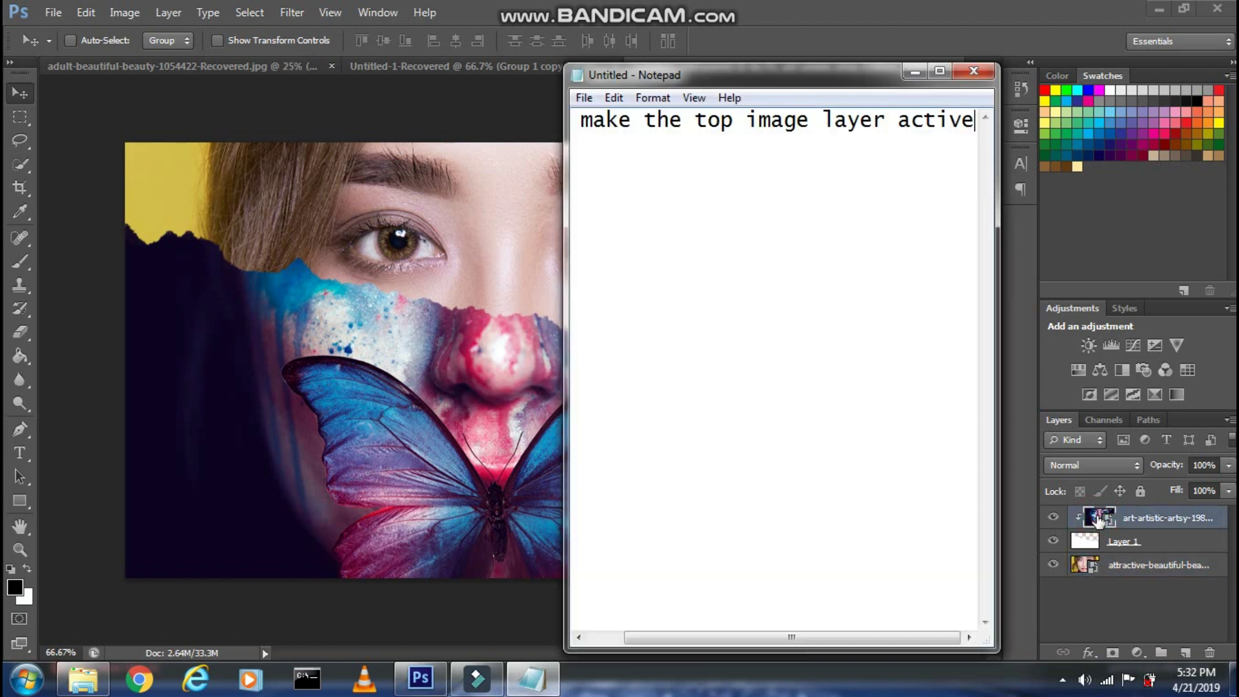
{"action": "key", "text": "ctrl+a"}
{"action": "key", "text": "BackSpace"}
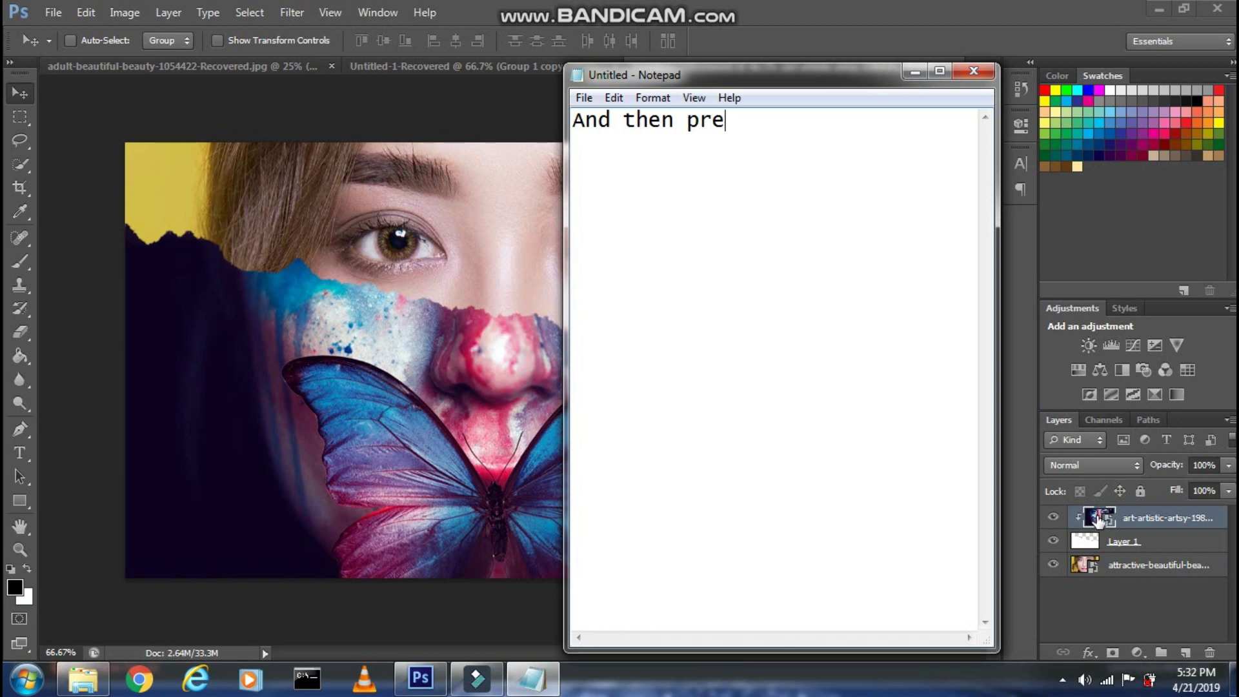
{"action": "type", "text": "ick on"}
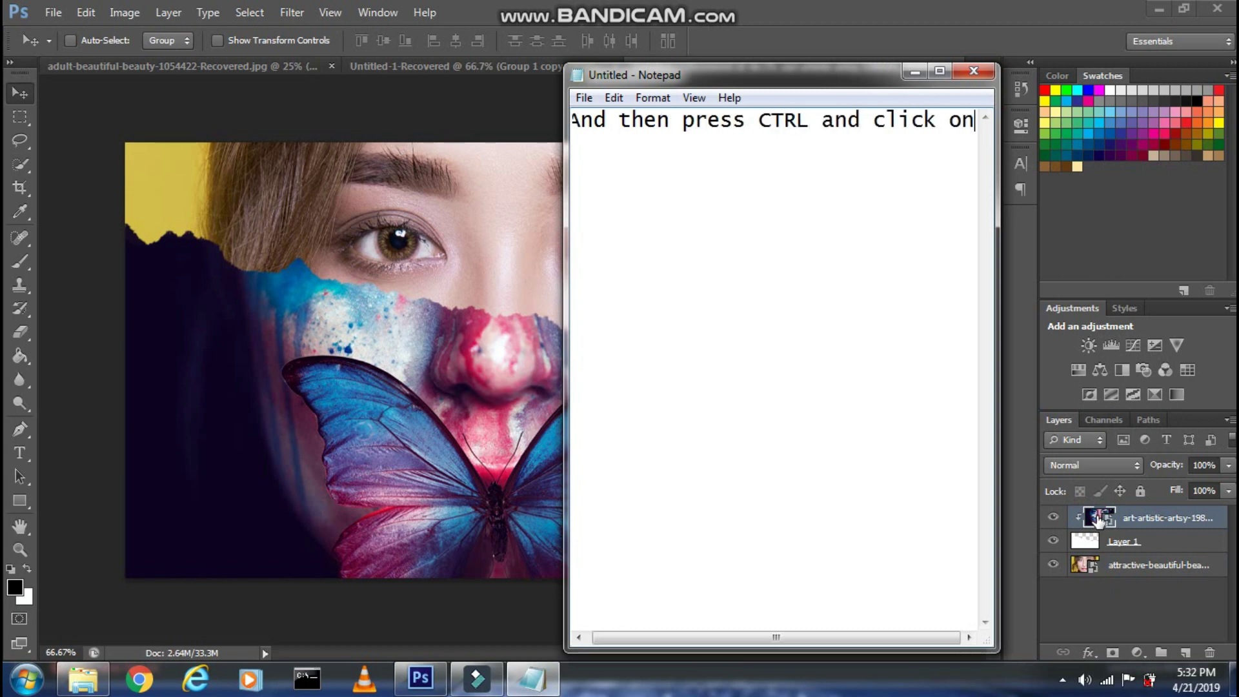
{"action": "type", "text": " icon of the paper image "}
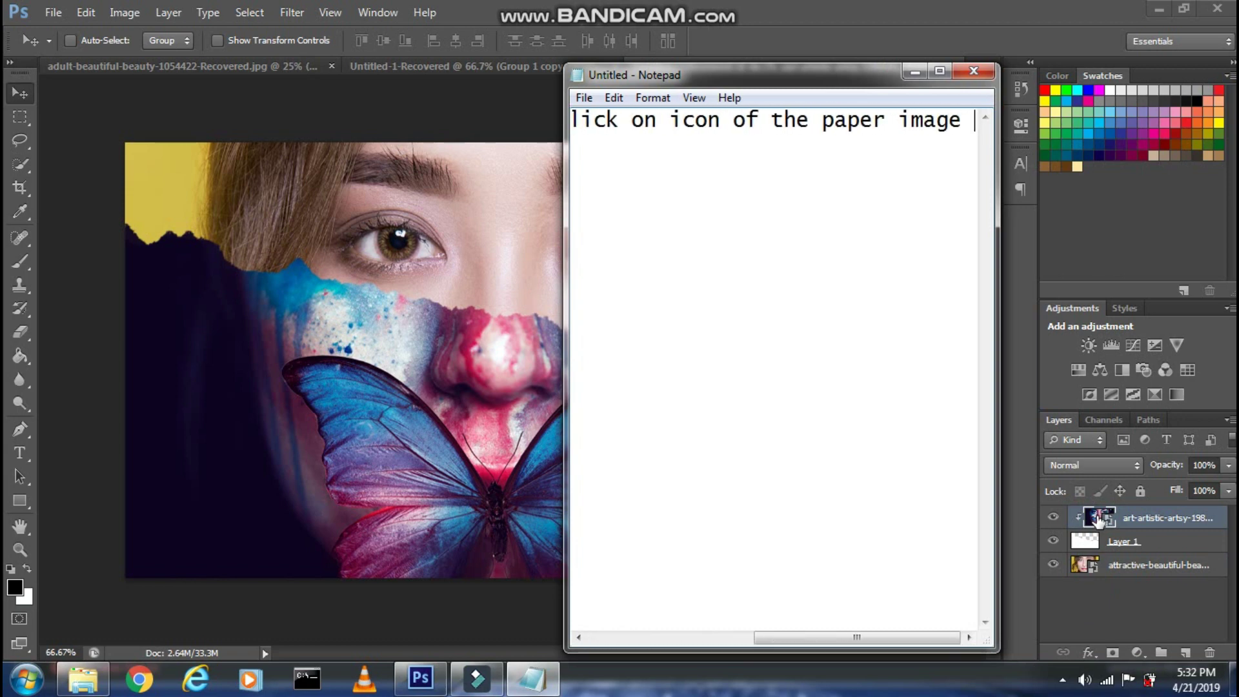
{"action": "type", "text": "layer which will give"}
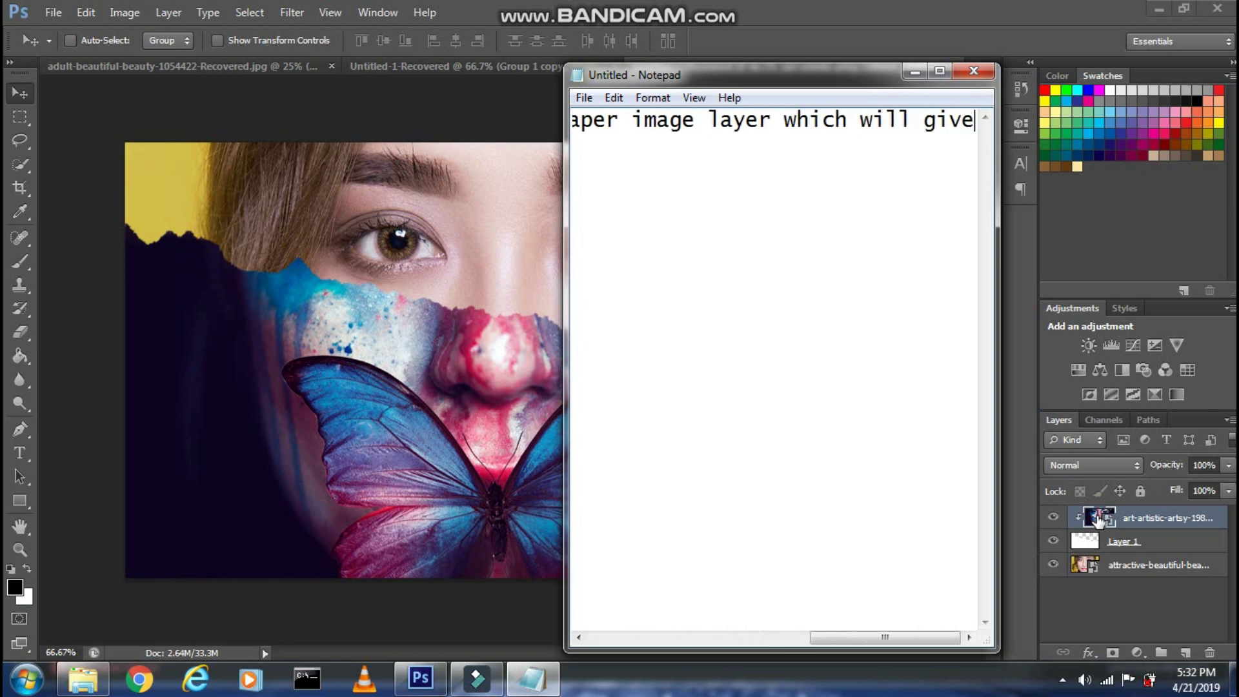
{"action": "type", "text": " you a selection of t"}
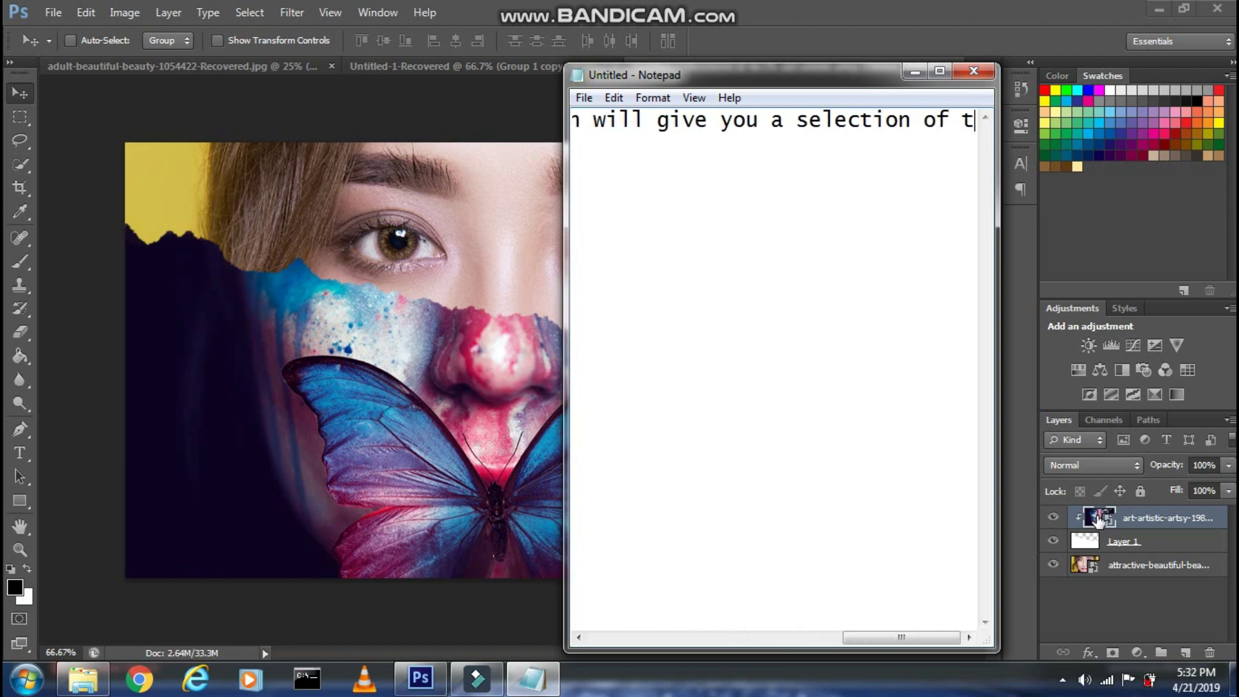
{"action": "type", "text": "he paper layer"}
Step: Load the torn-paper layer's shape as an active selection
{"action": "left_click", "coordinate": [1057, 600]}
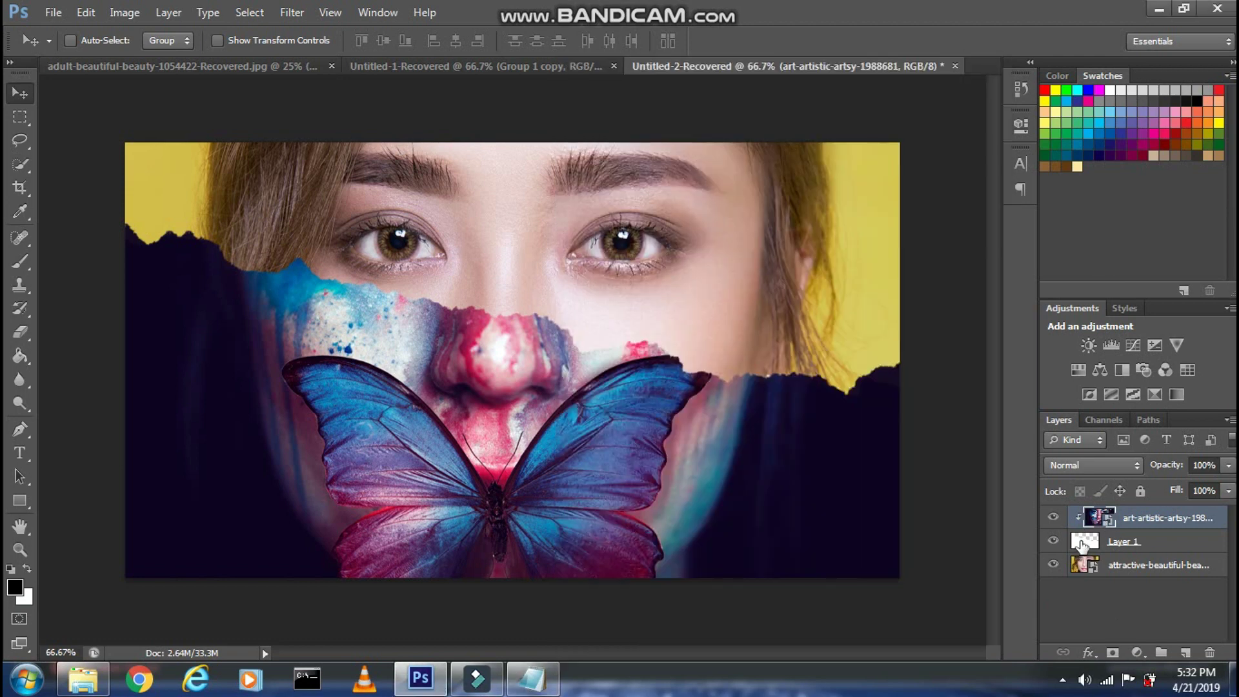
{"action": "left_click", "coordinate": [1082, 543], "text": "ctrl"}
{"action": "left_click", "coordinate": [532, 677]}
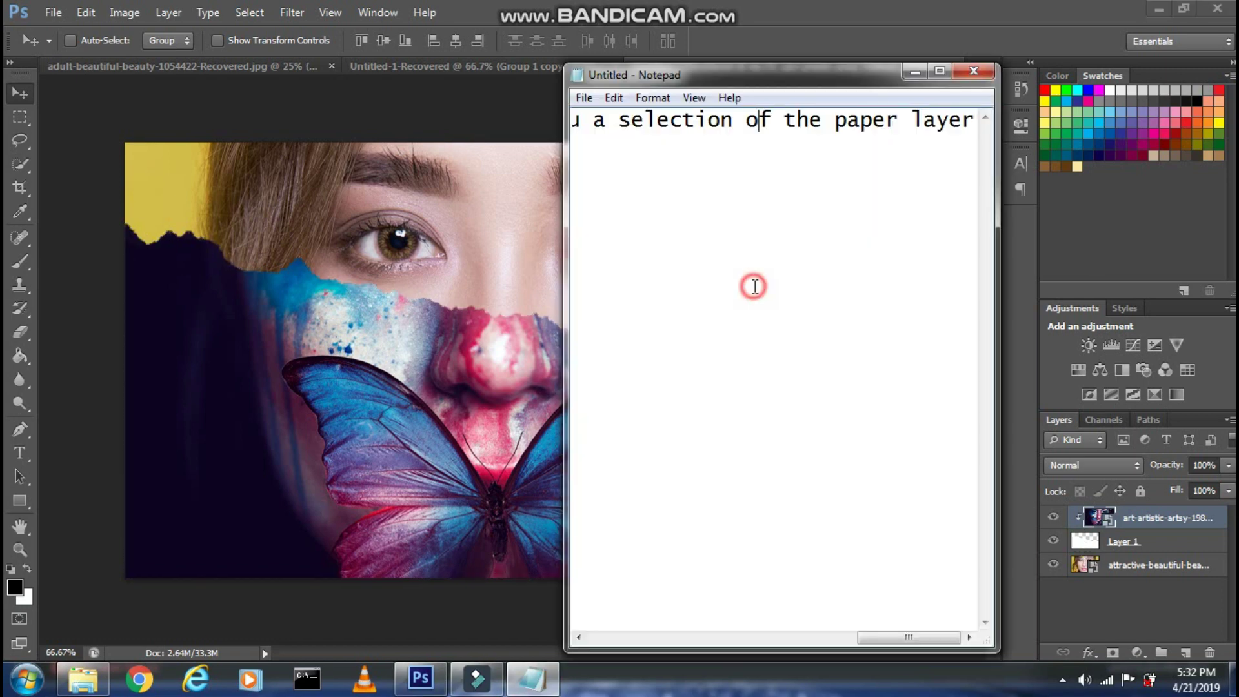
{"action": "key", "text": "ctrl+a"}
{"action": "key", "text": "Delete"}
{"action": "type", "text": "Then"}
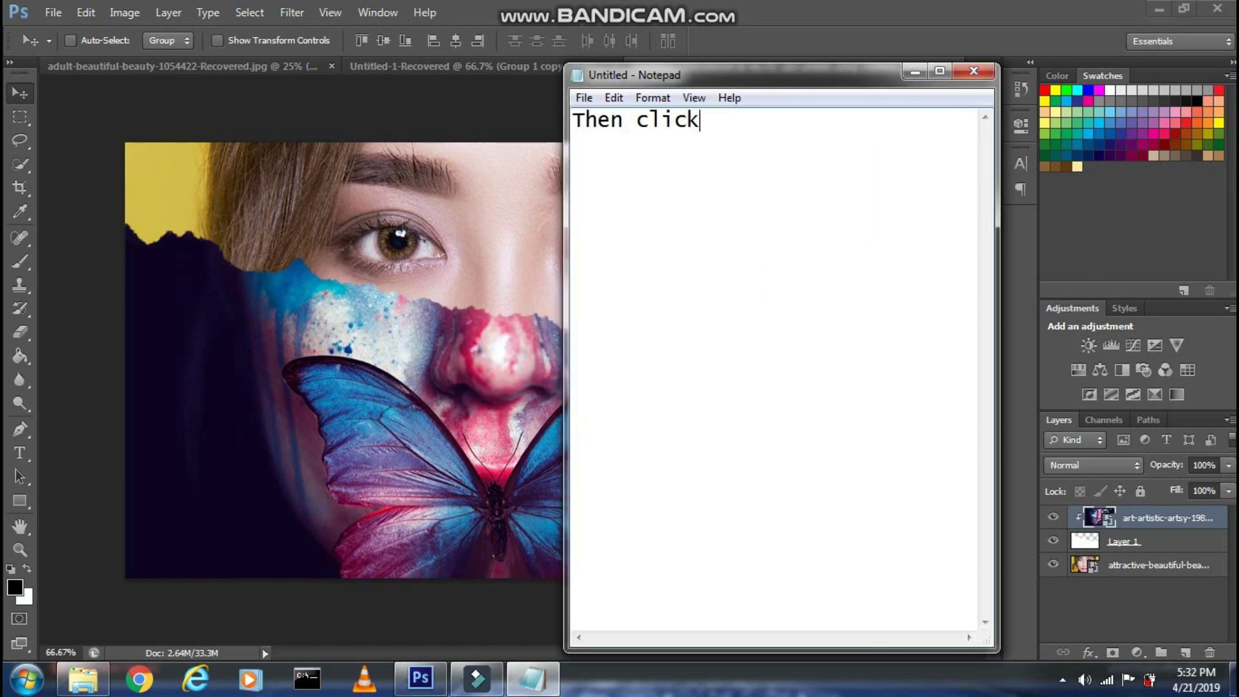
{"action": "type", "text": "ayer mask i"}
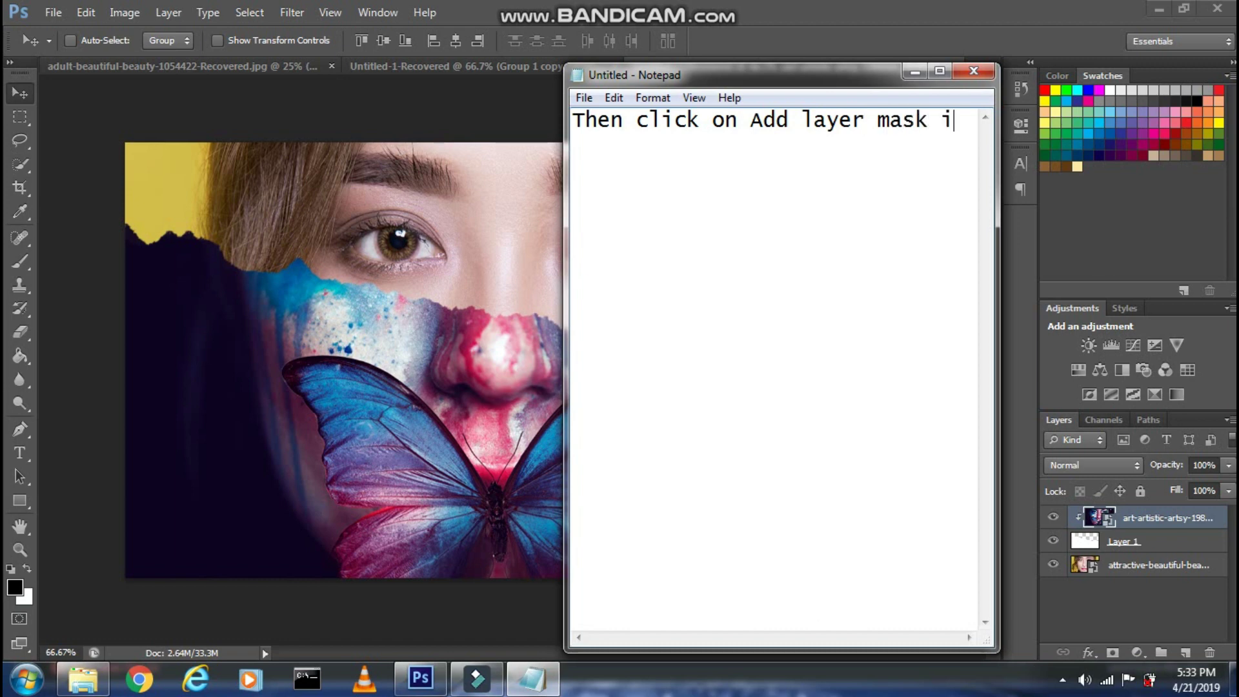
{"action": "type", "text": "con which w"}
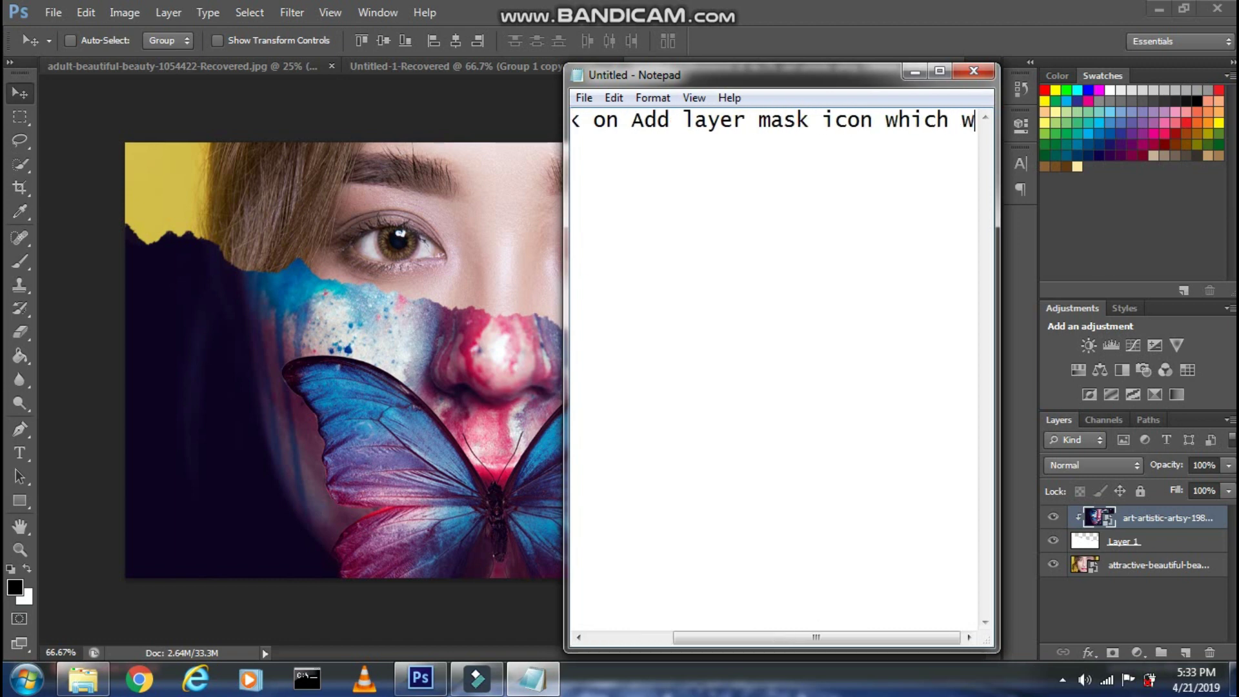
{"action": "type", "text": "ill create a mask of"}
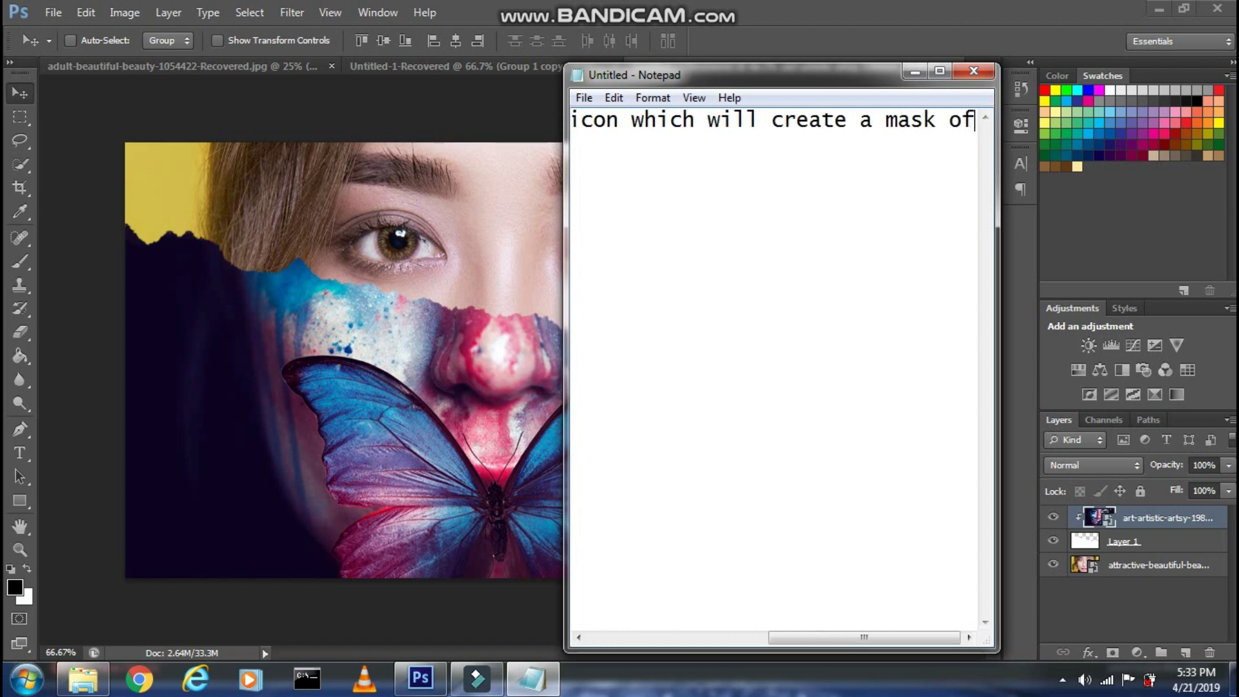
{"action": "type", "text": " the selection"}
Step: Add a layer mask to the painted-face layer from the torn-paper selection
{"action": "left_click", "coordinate": [1100, 637]}
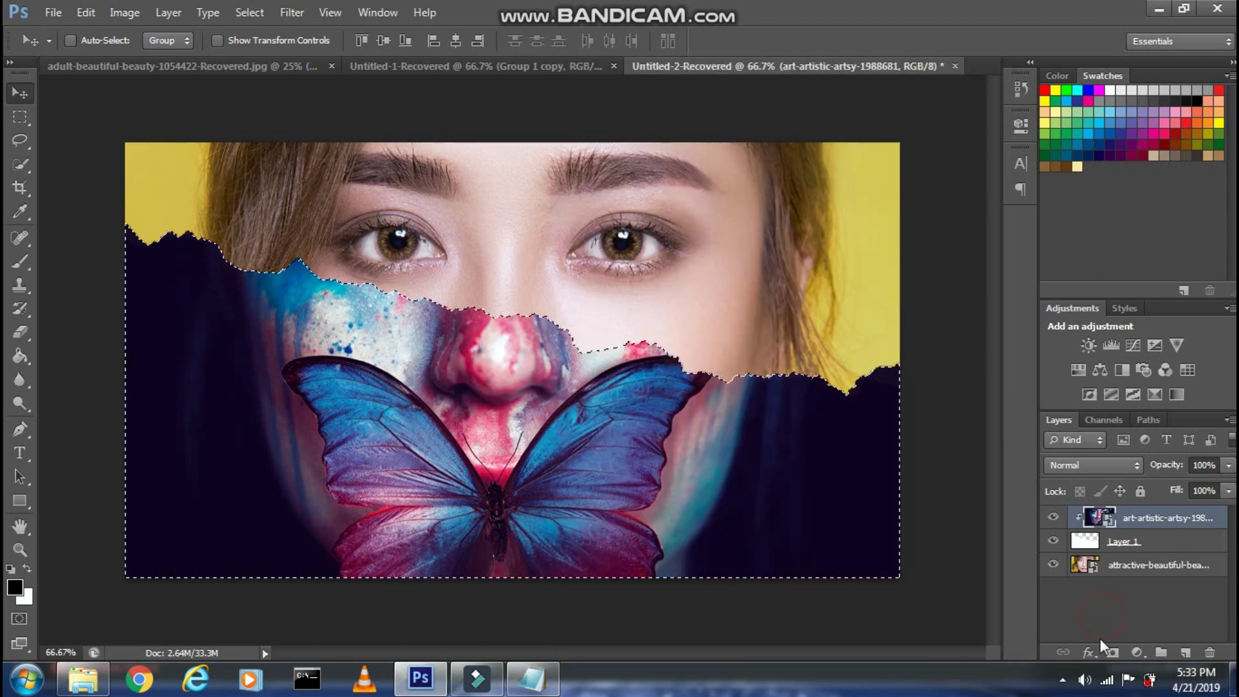
{"action": "left_click", "coordinate": [1111, 651]}
{"action": "left_click", "coordinate": [532, 678]}
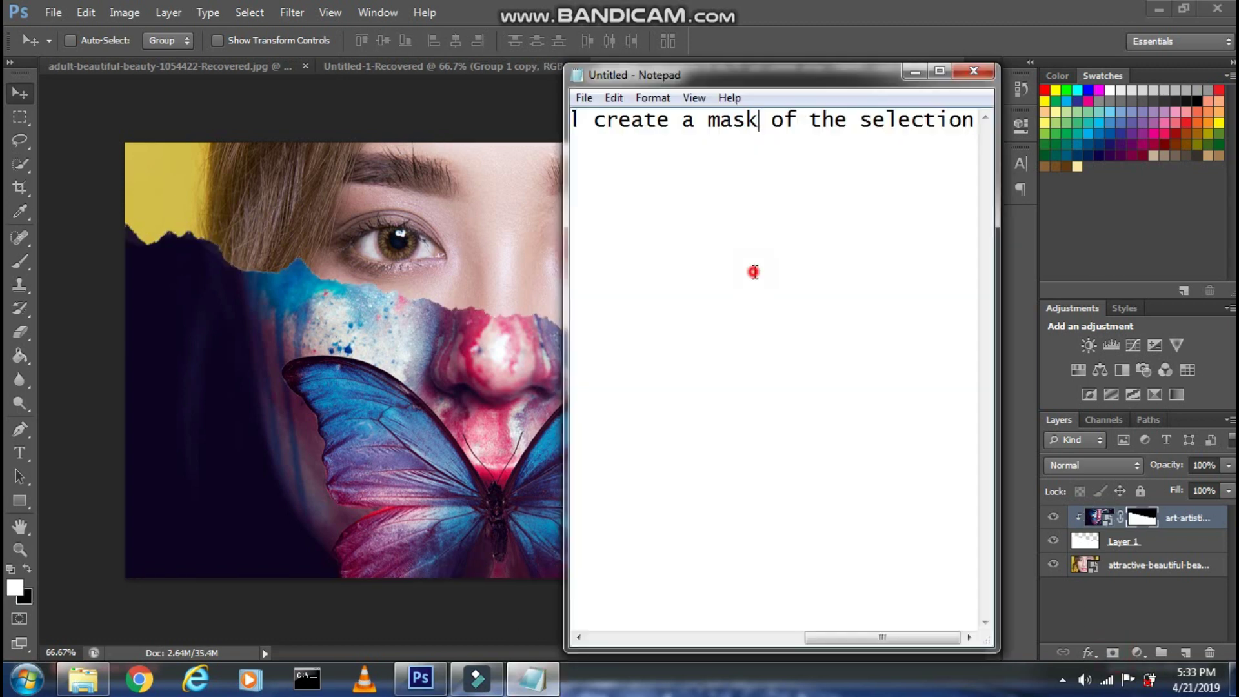
{"action": "key", "text": "ctrl+a"}
{"action": "type", "text": "Now "}
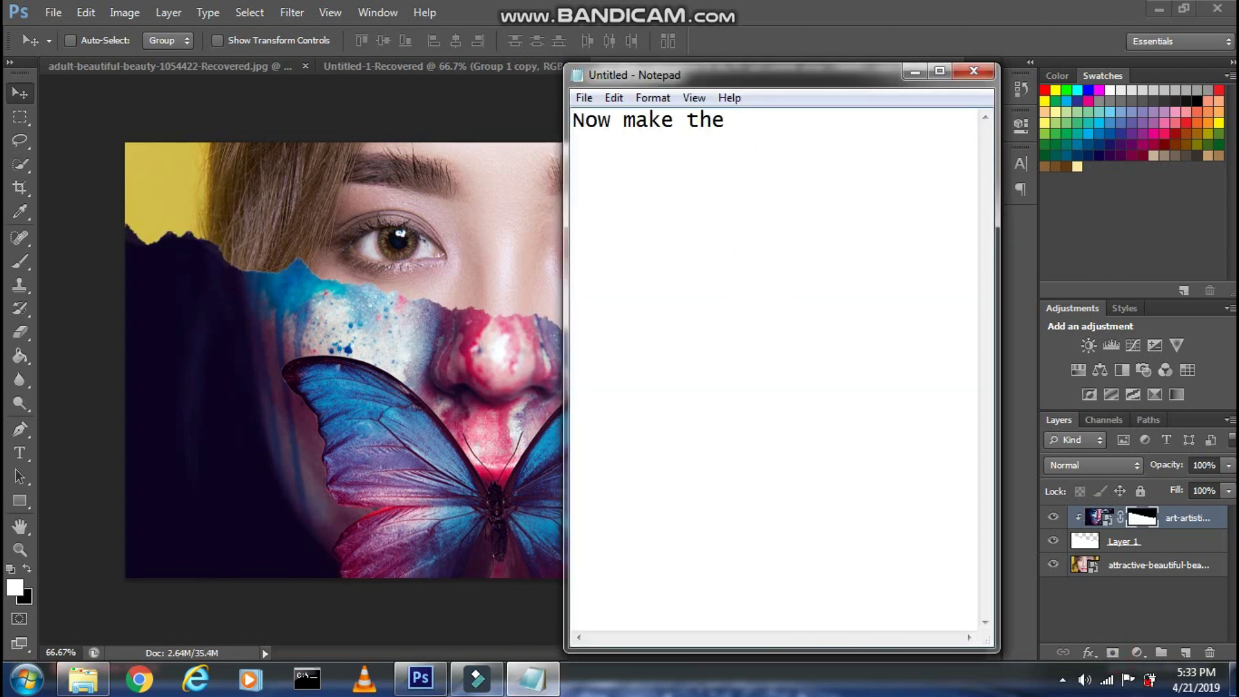
{"action": "type", "text": "mage active"}
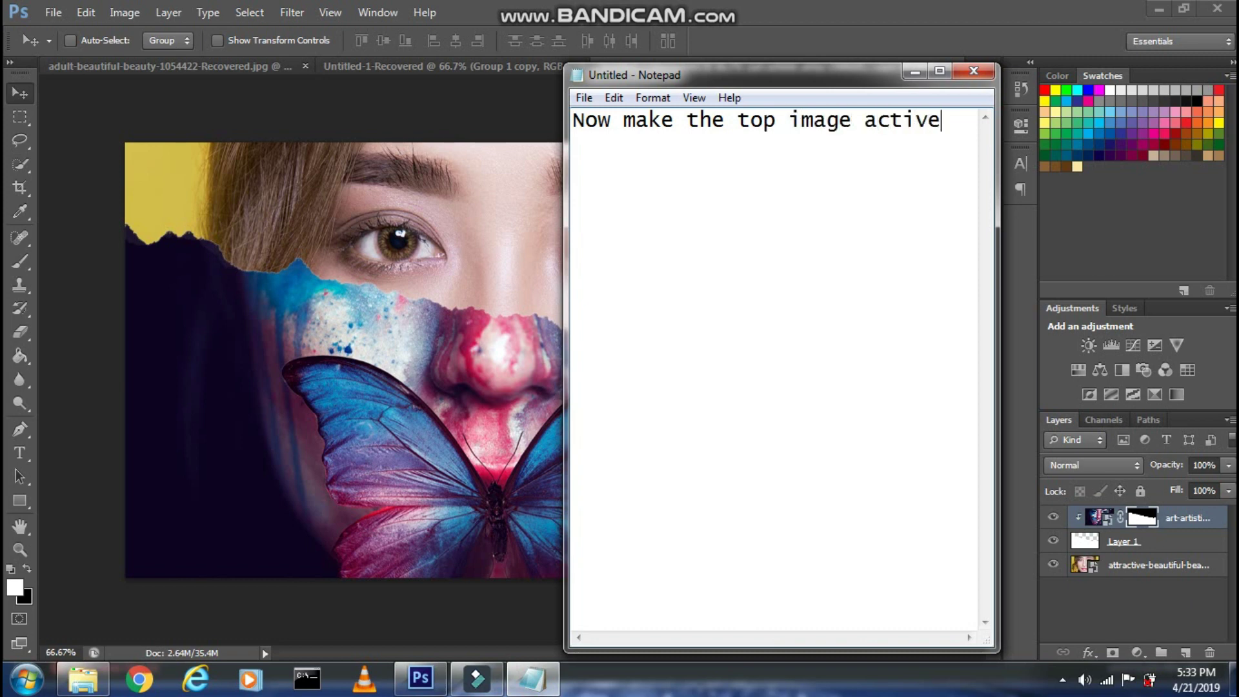
{"action": "left_click", "coordinate": [1118, 566]}
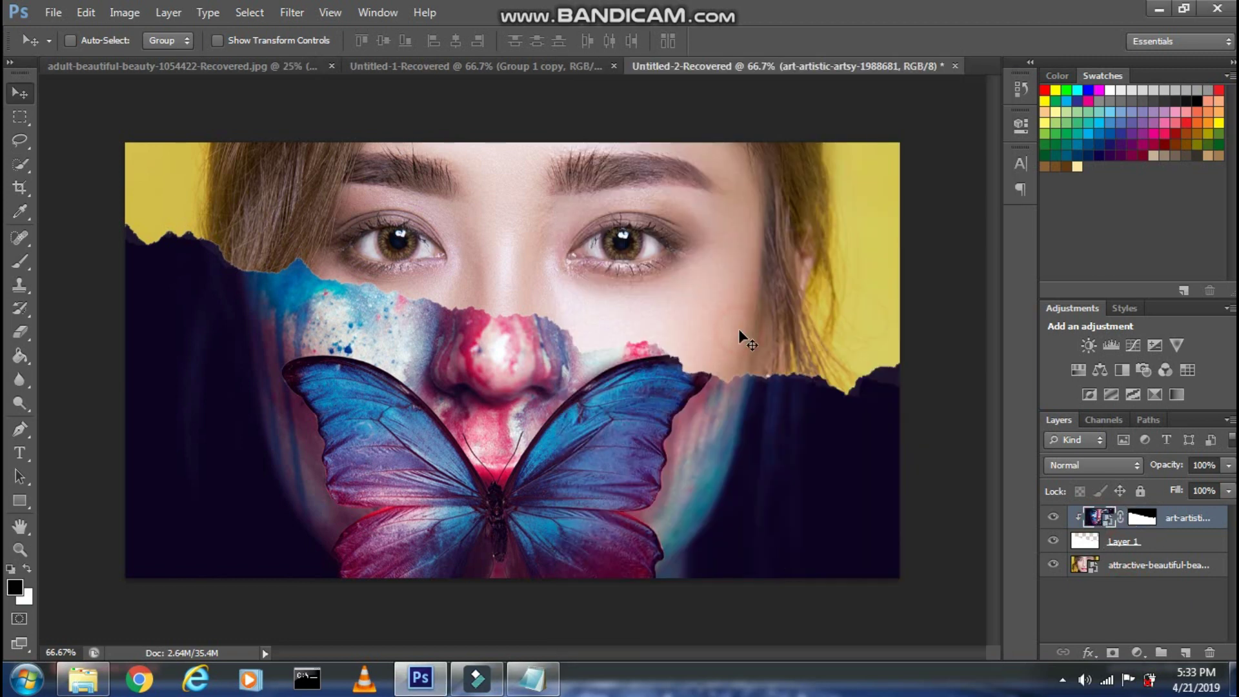
{"action": "left_click", "coordinate": [533, 677]}
{"action": "key", "text": "ctrl+a"}
{"action": "type", "text": "and now "}
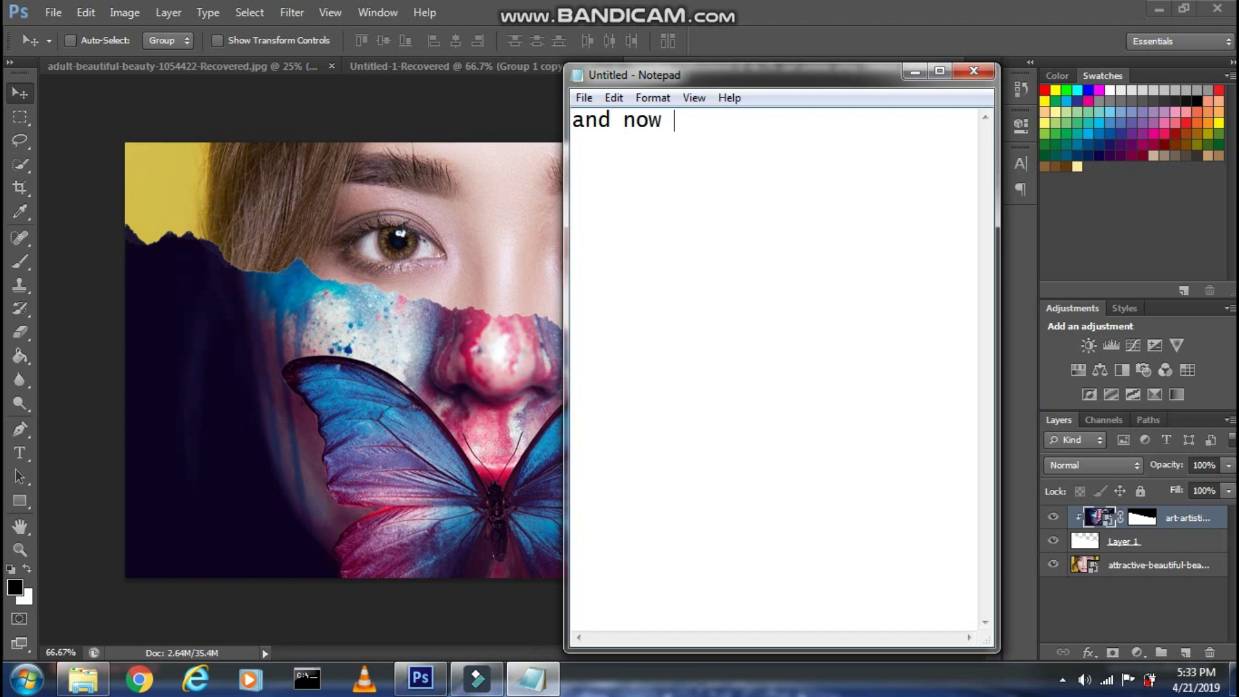
{"action": "type", "text": "using move tool m"}
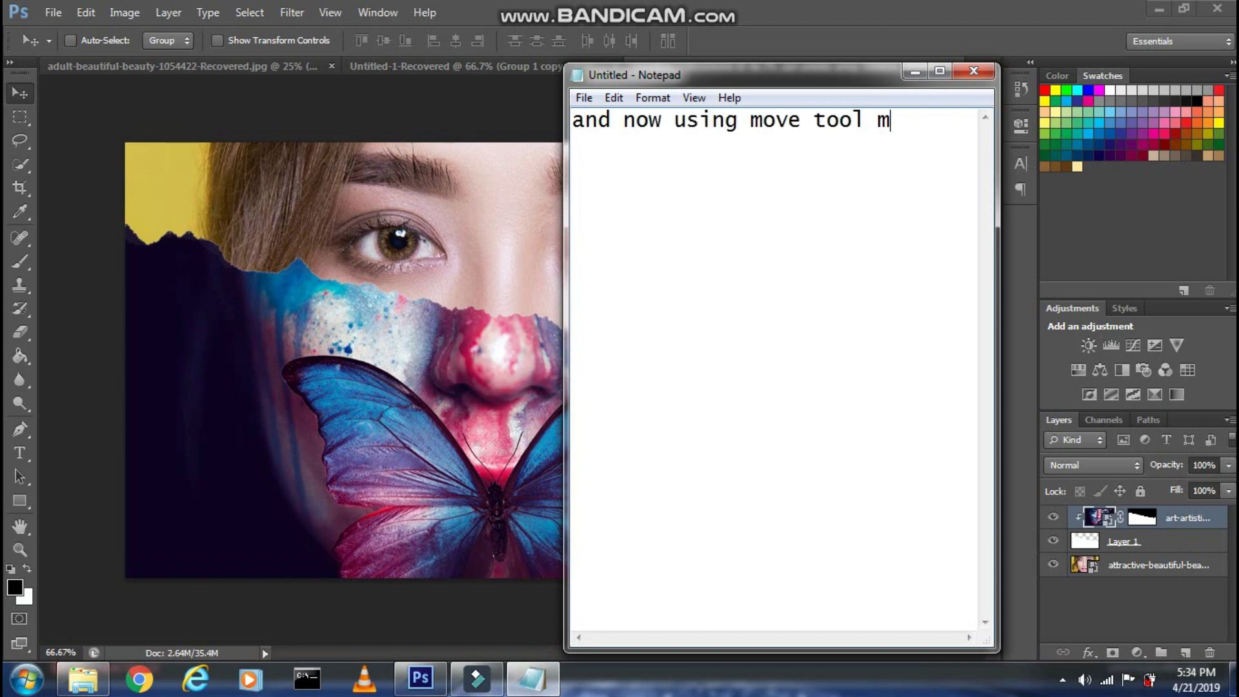
{"action": "type", "text": "he image down"}
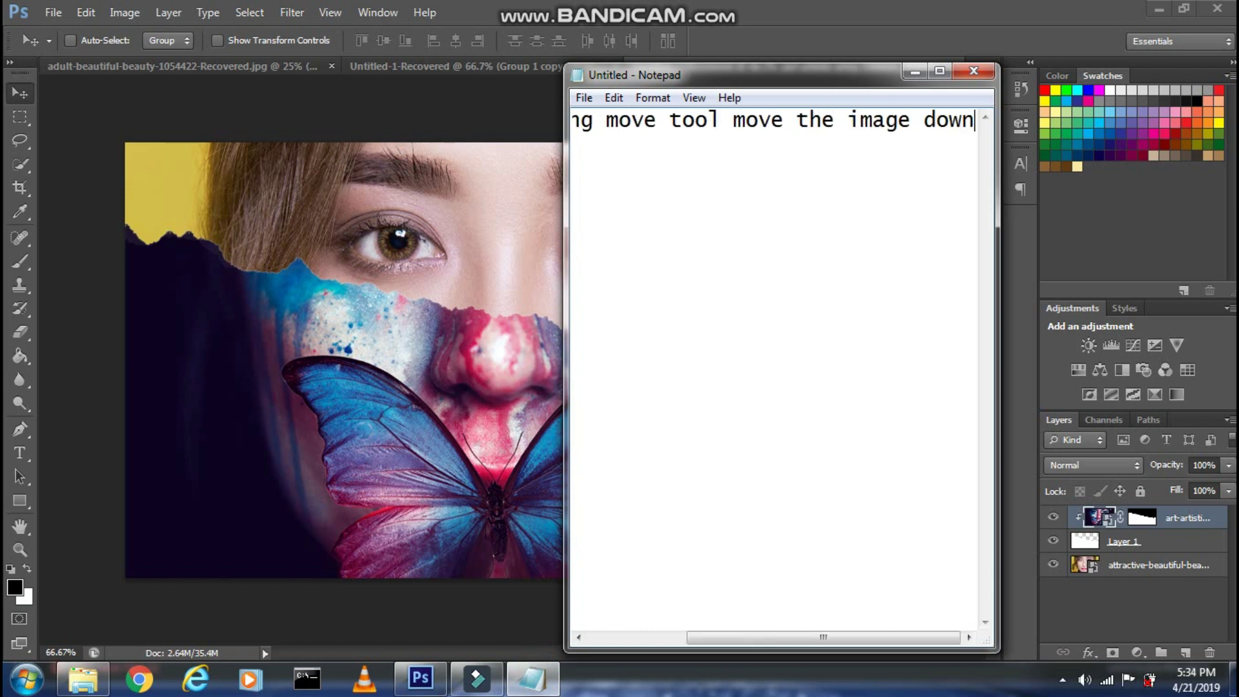
{"action": "type", "text": "wards"}
Step: Nudge the butterfly-face layer down with Shift+Down and Down to expose a white torn edge
{"action": "left_click", "coordinate": [239, 351]}
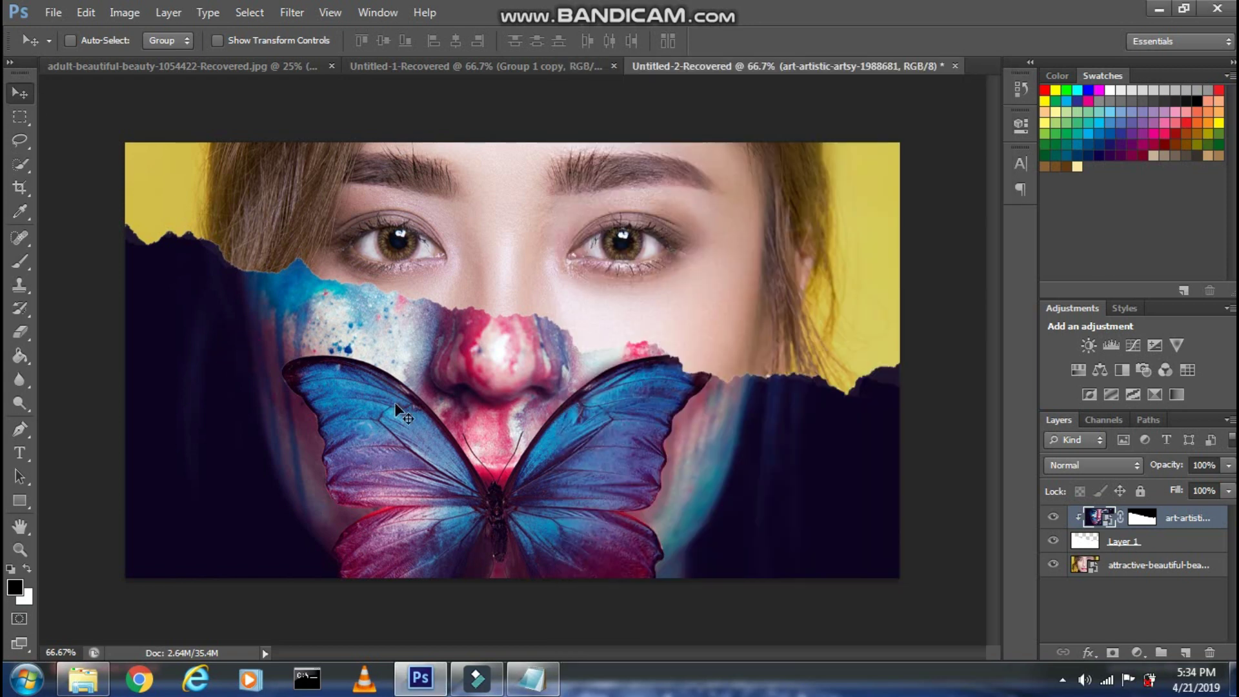
{"action": "key", "text": "shift+Down"}
{"action": "key", "text": "shift+Down"}
{"action": "key", "text": "shift+Down"}
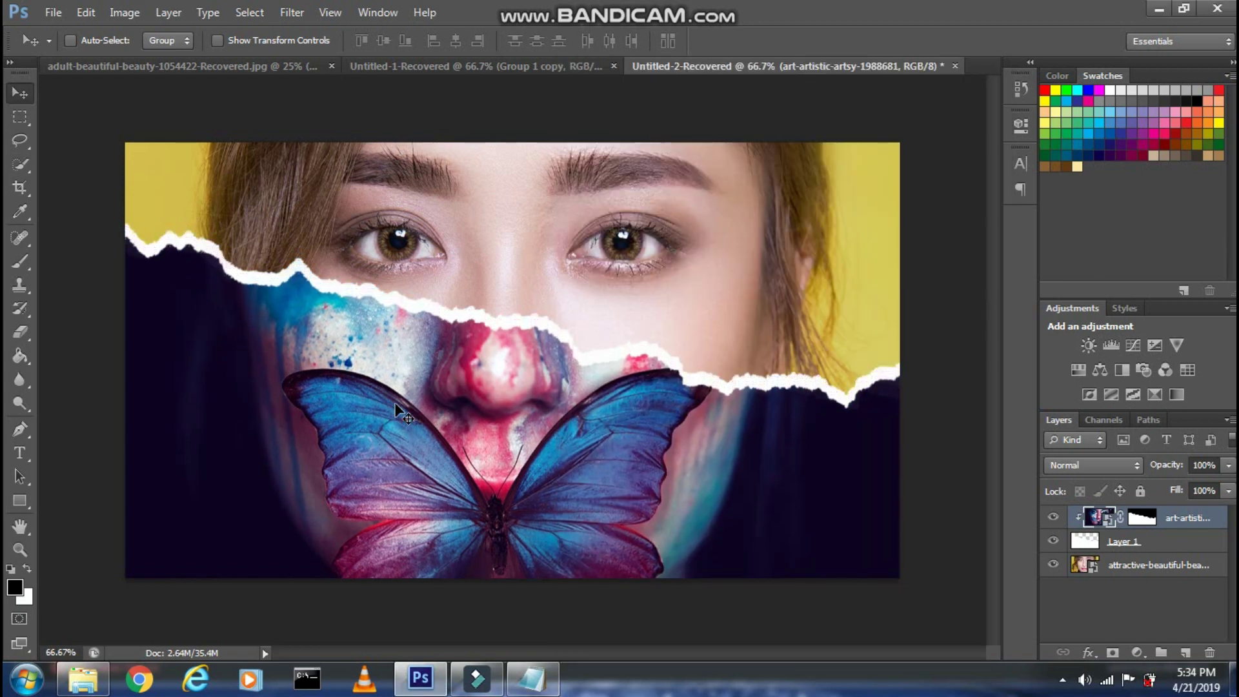
{"action": "key", "text": "Down"}
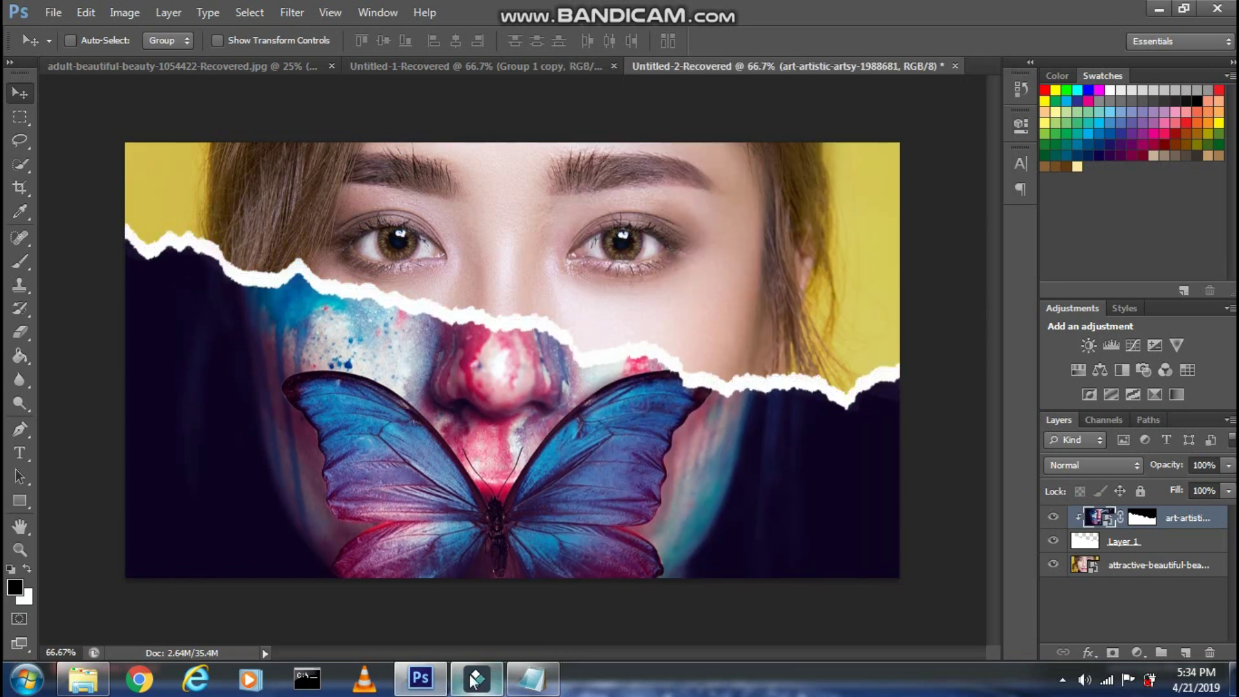
Step: Replace the on-screen note with instructions to select the torn-paper layer and press Ctrl+T
{"action": "left_click", "coordinate": [532, 679]}
{"action": "key", "text": "ctrl+a"}
{"action": "key", "text": "BackSpace"}
{"action": "type", "text": "Now mak"}
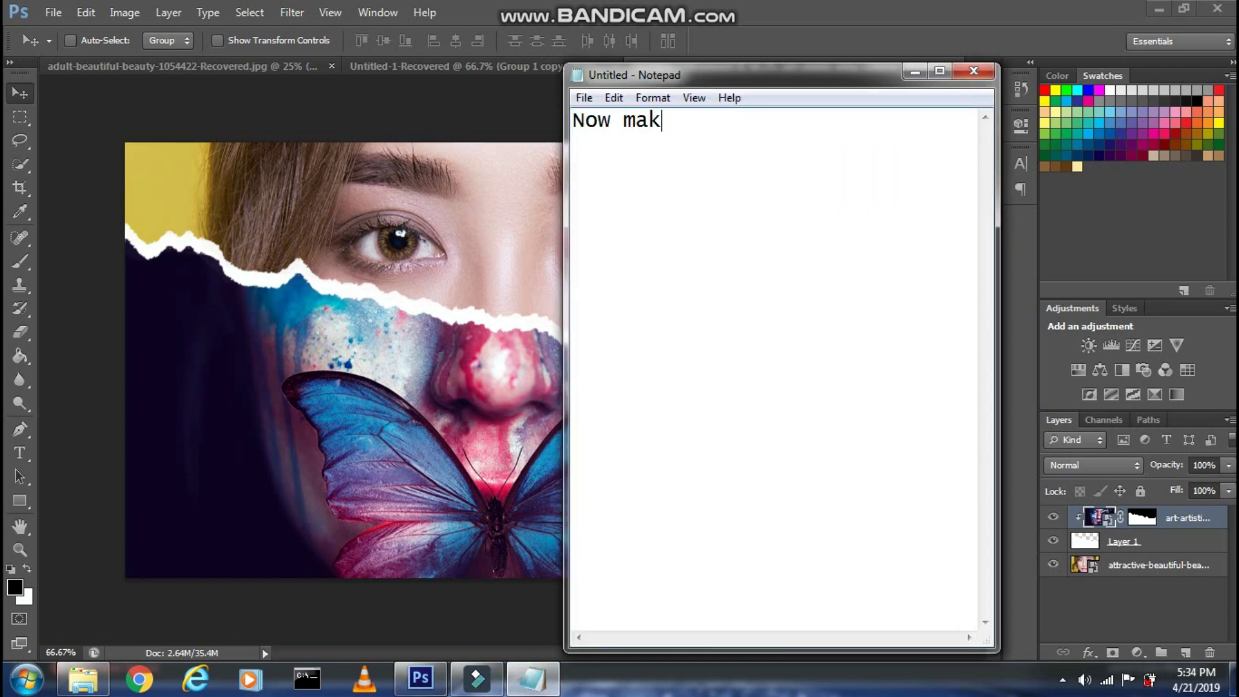
{"action": "type", "text": "e the paper torn image layer a"}
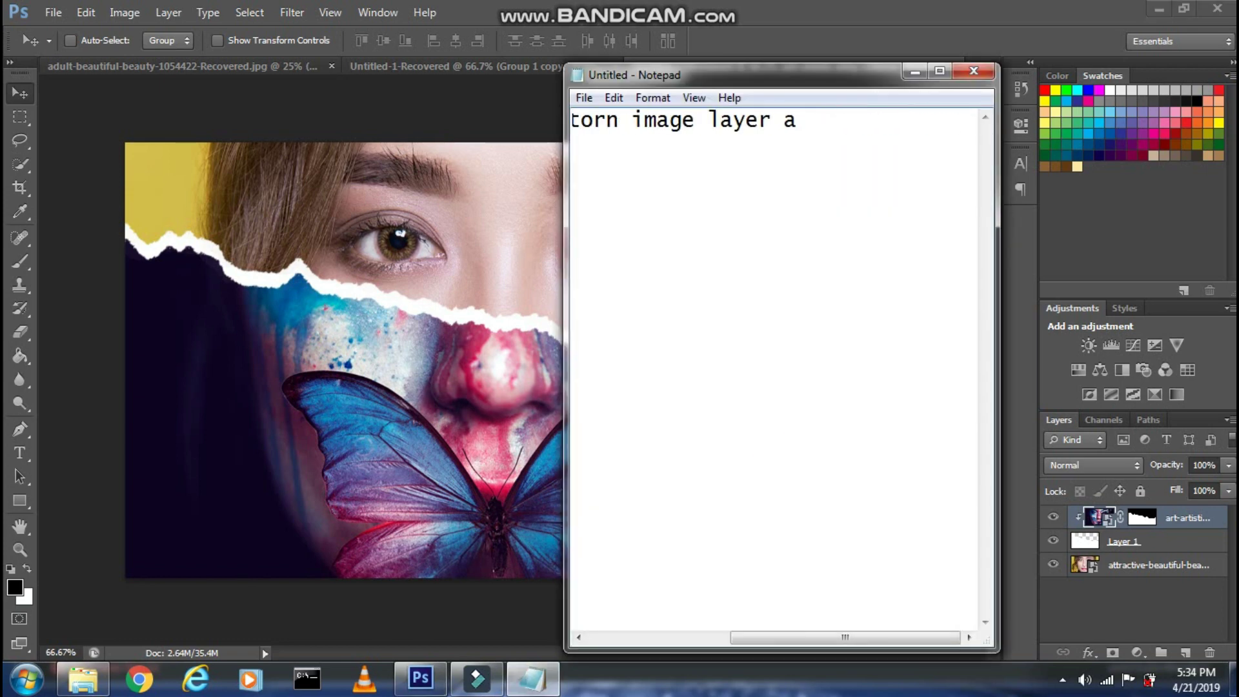
{"action": "type", "text": "then press "}
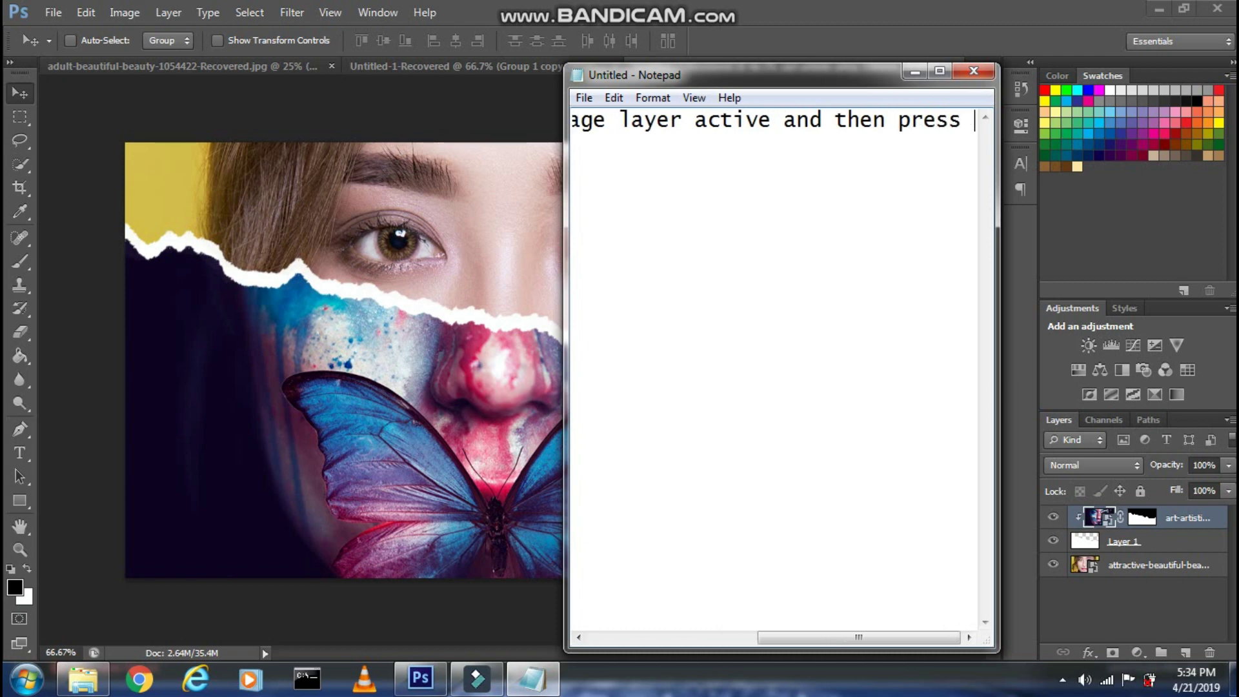
{"action": "type", "text": "CTRL + T"}
Step: Select the torn-paper Layer 1 and put its Free Transform into Warp mode
{"action": "left_click", "coordinate": [1120, 543]}
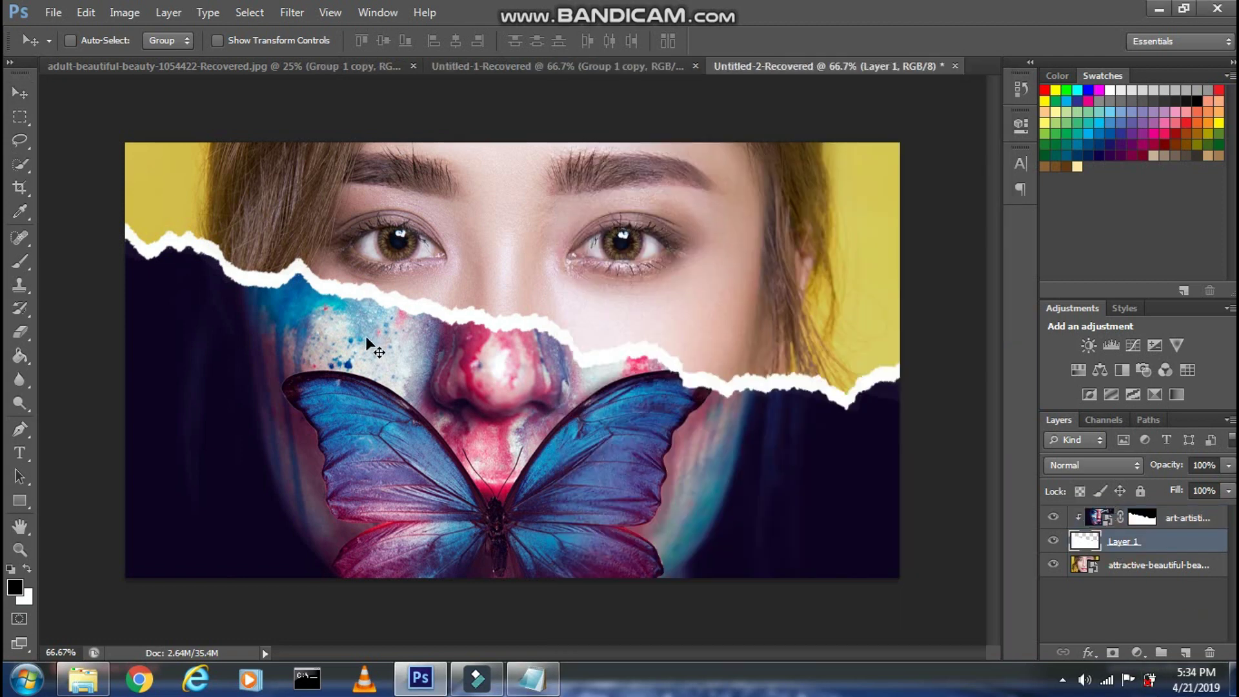
{"action": "key", "text": "ctrl+t"}
{"action": "type", "text": "Now click on"}
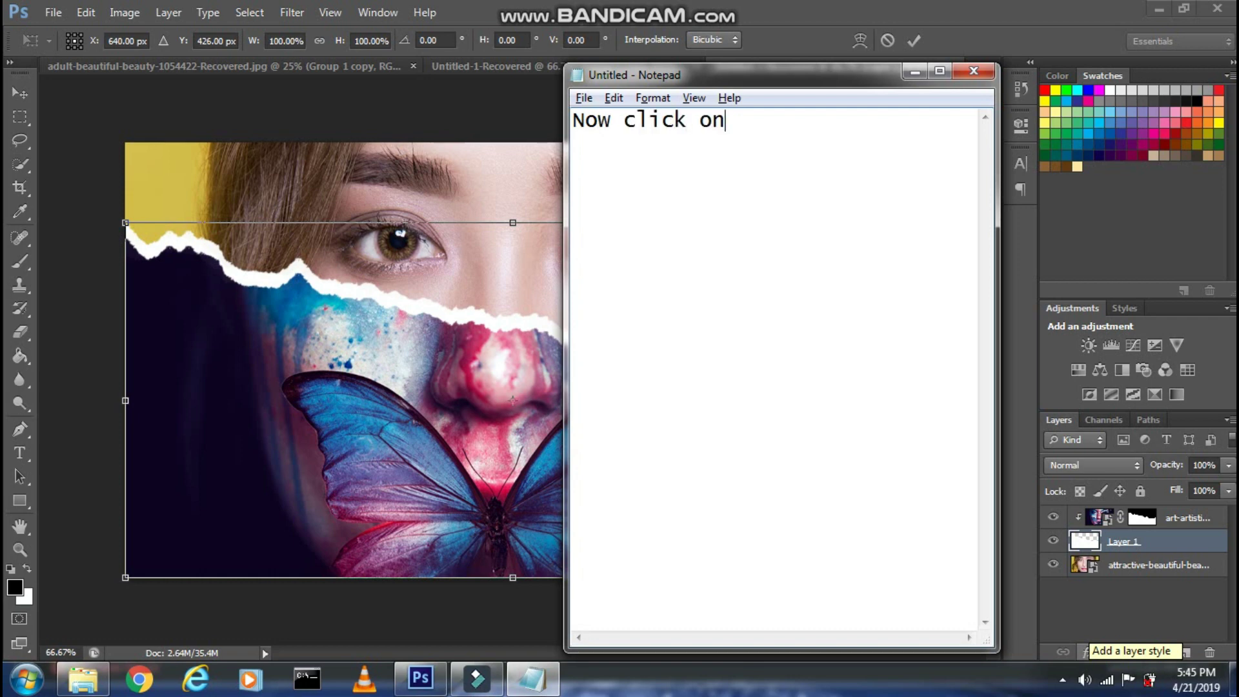
{"action": "type", "text": "p mode icon"}
{"action": "left_click", "coordinate": [914, 71]}
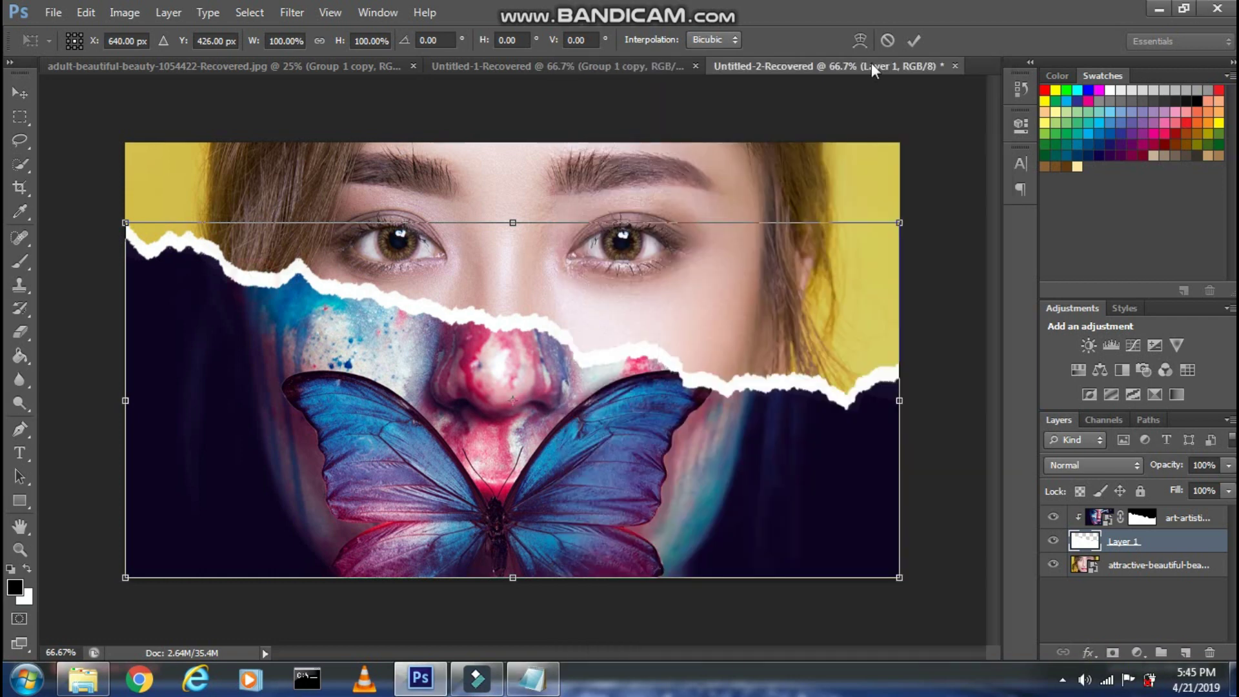
{"action": "left_click", "coordinate": [859, 40]}
Step: Update the note to explain making the torn effect look uneven
{"action": "left_click", "coordinate": [533, 678]}
{"action": "left_click", "coordinate": [726, 401]}
{"action": "key", "text": "ctrl+a"}
{"action": "type", "text": "N"}
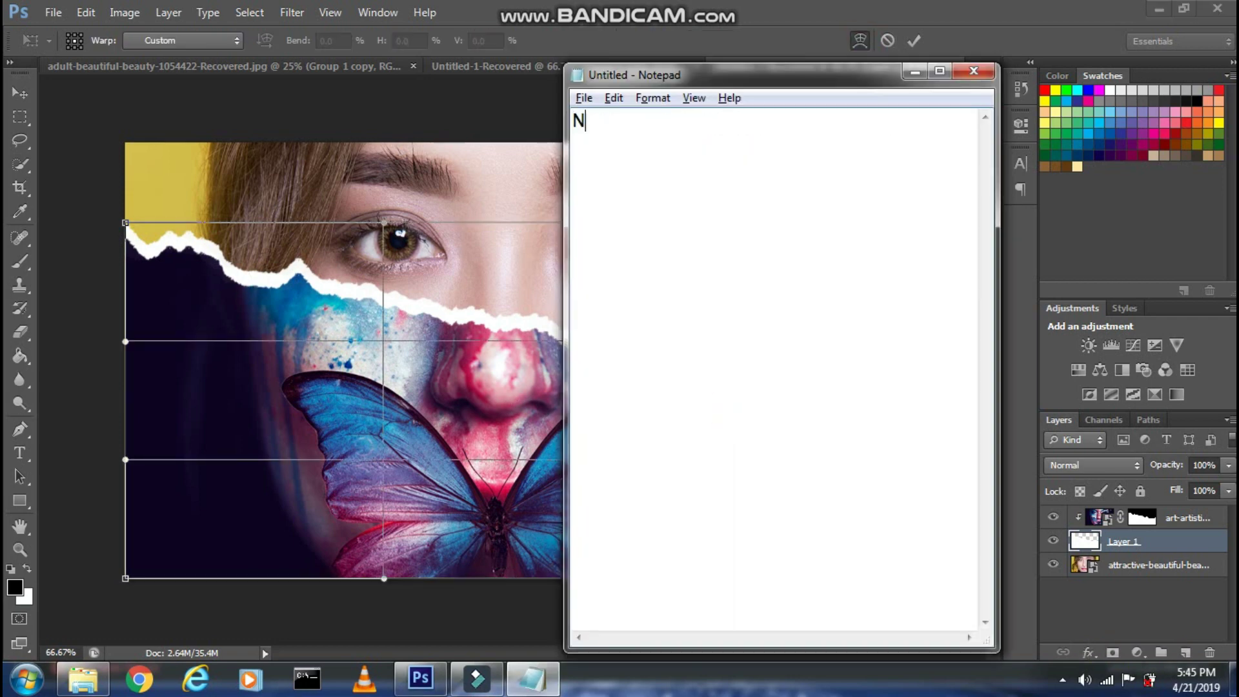
{"action": "type", "text": "ow move the edges a l"}
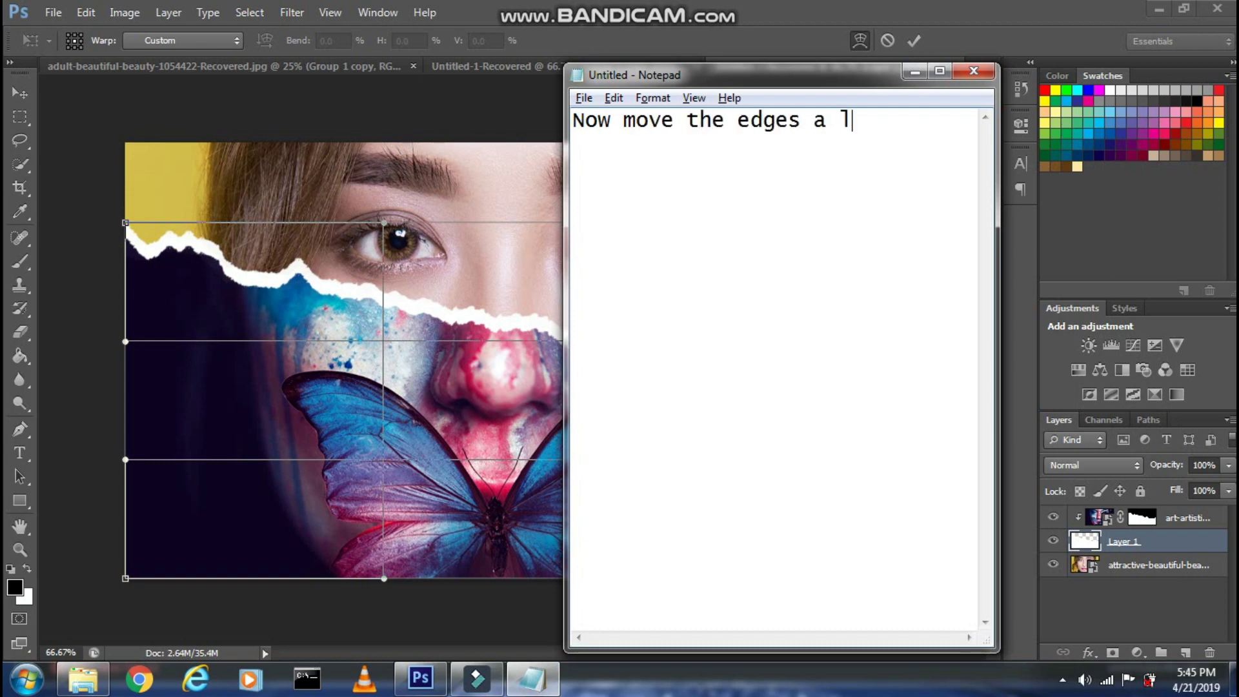
{"action": "type", "text": "make the to"}
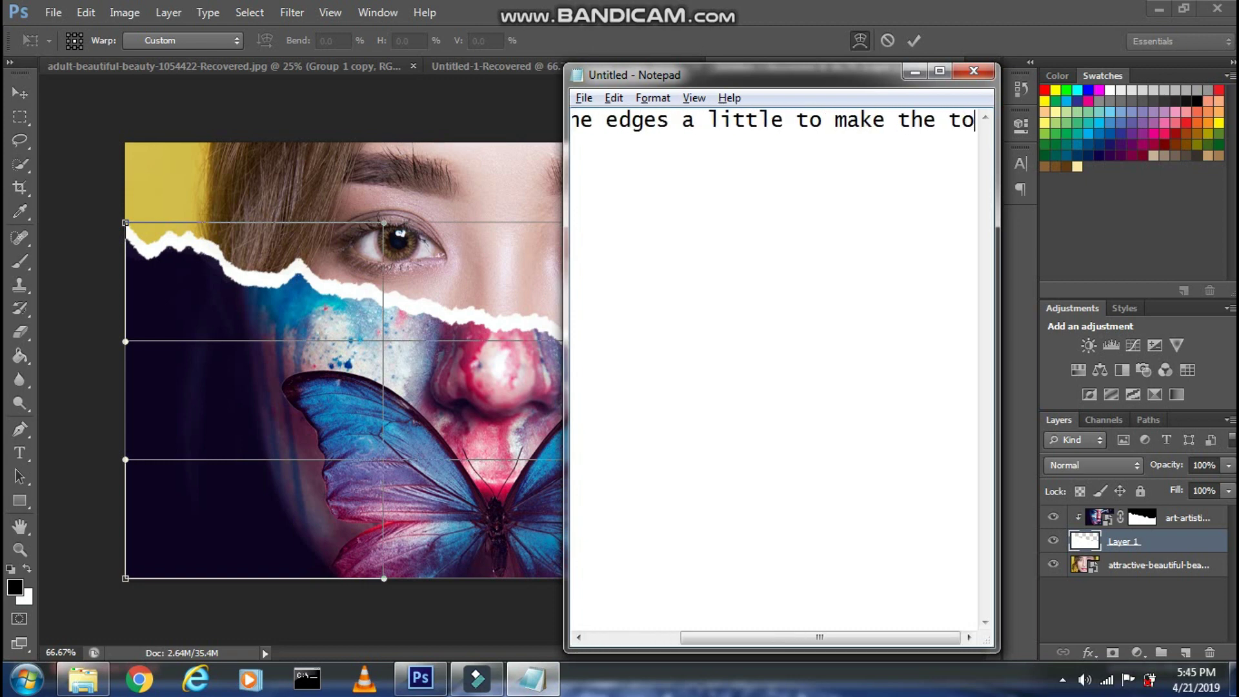
{"action": "type", "text": "rn effect look "}
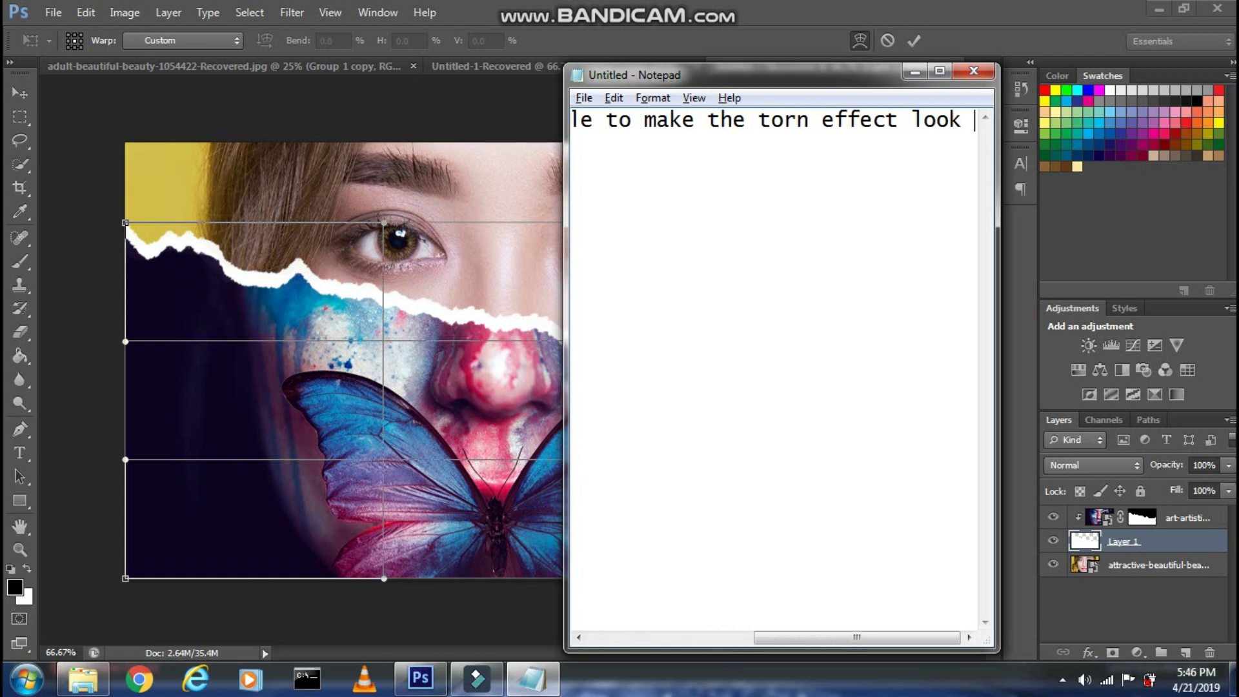
{"action": "type", "text": "uneven"}
Step: Drag the warp mesh points to bend the torn edge lower on the right, then commit
{"action": "left_click", "coordinate": [95, 270]}
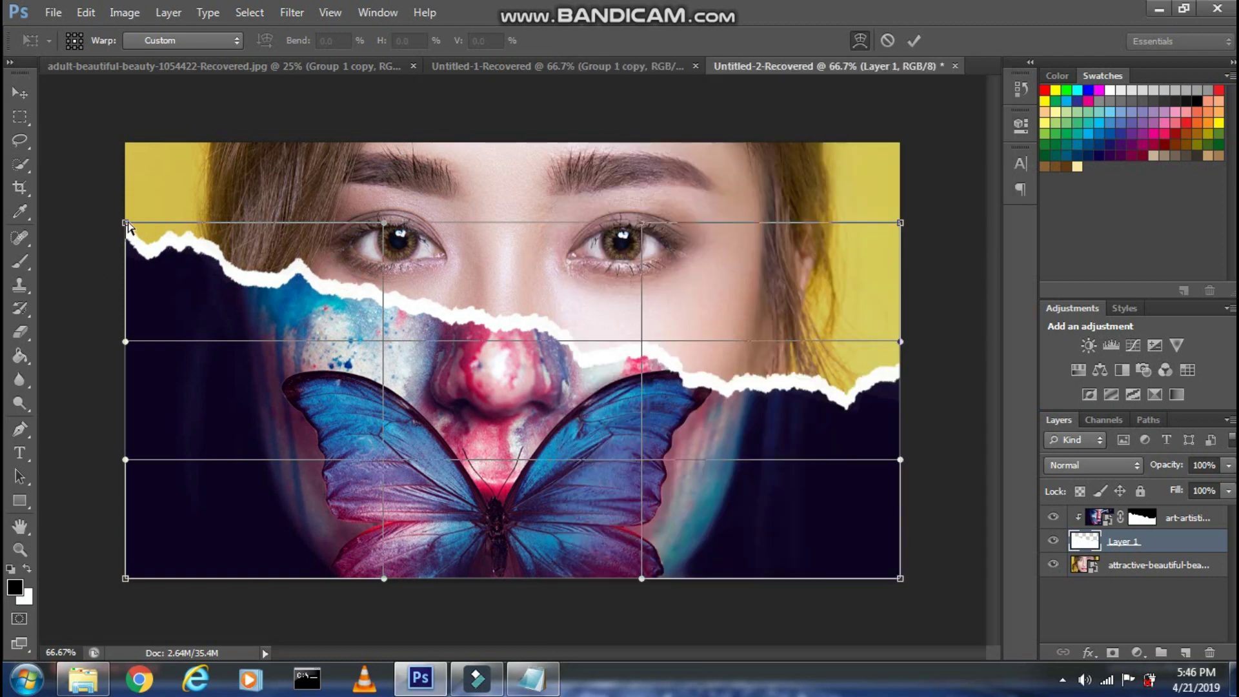
{"action": "left_click_drag", "start_coordinate": [126, 221], "coordinate": [123, 212]}
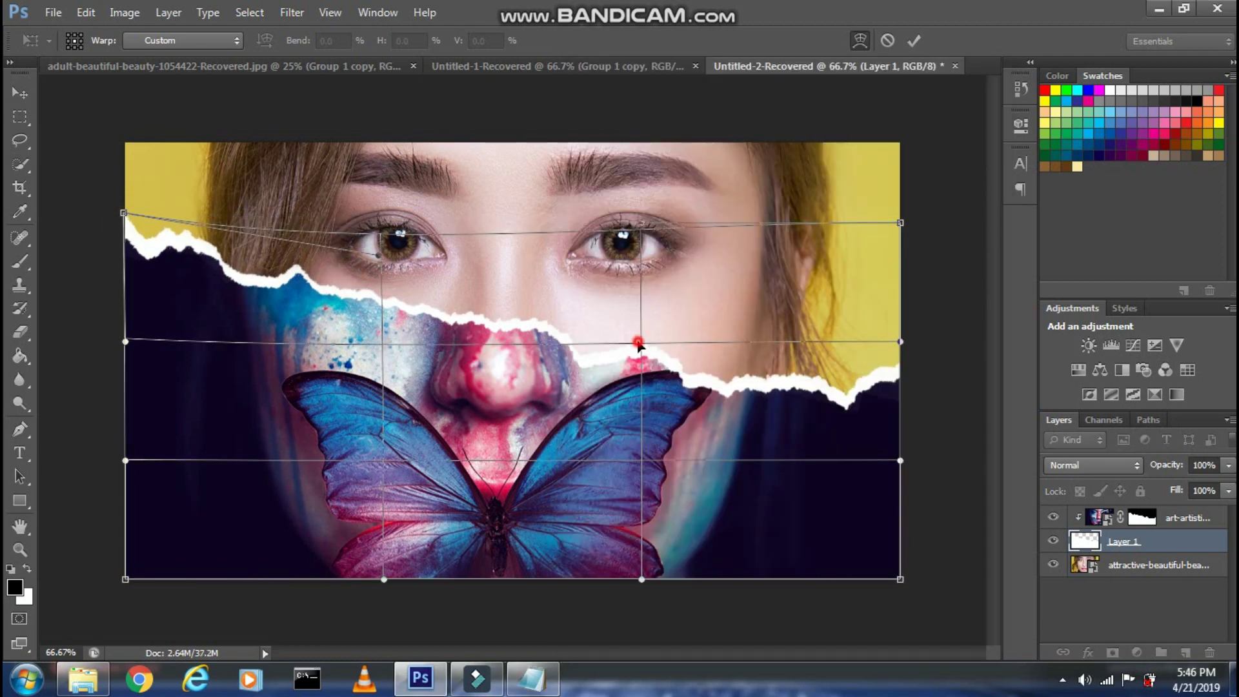
{"action": "left_click_drag", "start_coordinate": [900, 341], "coordinate": [904, 375]}
{"action": "left_click_drag", "start_coordinate": [123, 212], "coordinate": [126, 208]}
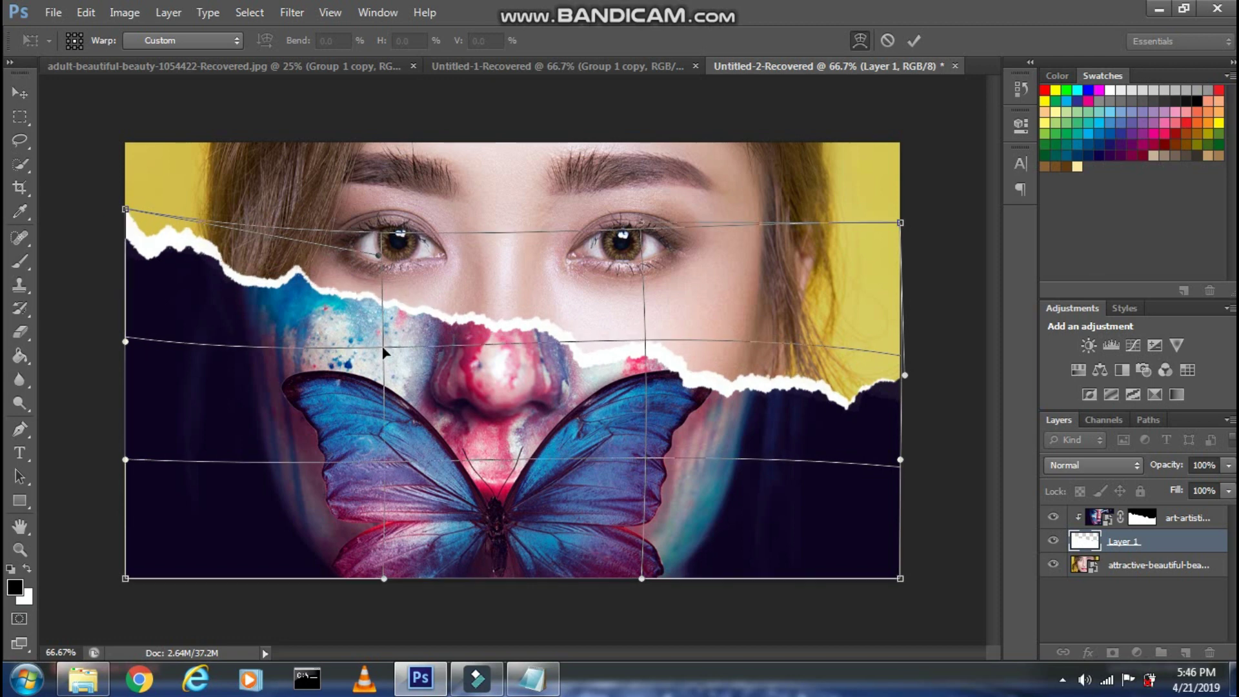
{"action": "left_click_drag", "start_coordinate": [381, 354], "coordinate": [387, 352]}
{"action": "key", "text": "Return"}
Step: Clear the old text from the notes window
{"action": "left_click", "coordinate": [532, 678]}
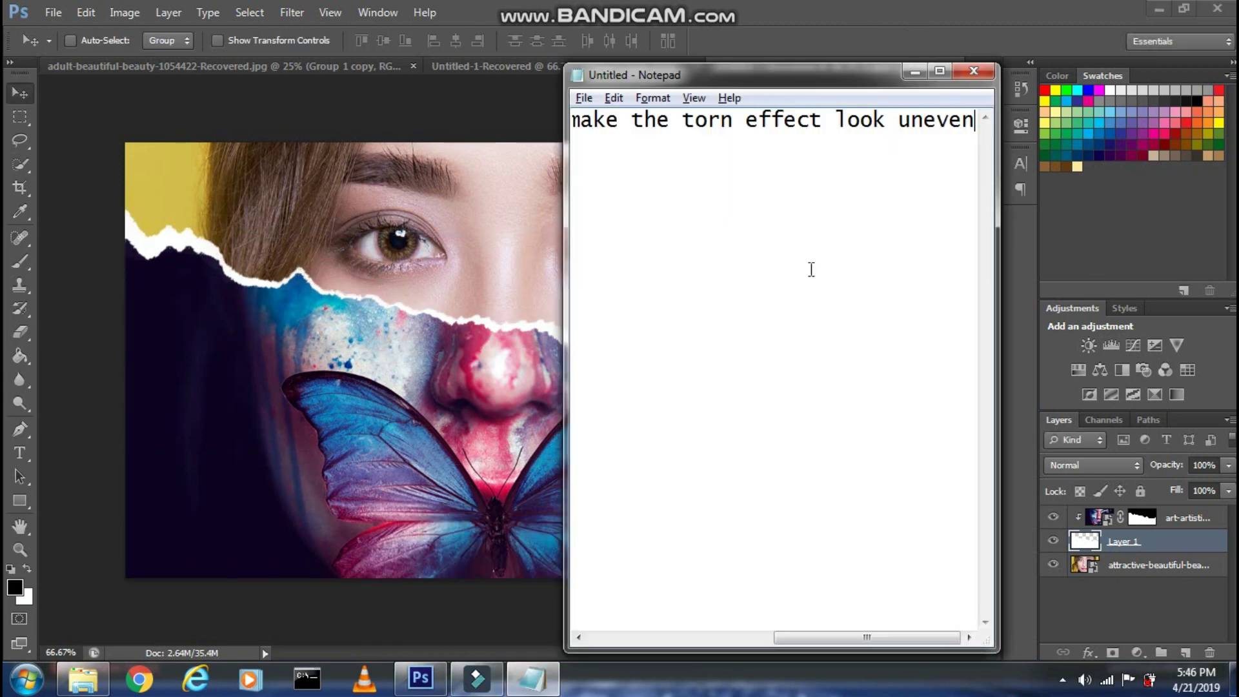
{"action": "key", "text": "ctrl+a"}
{"action": "key", "text": "Delete"}
Step: Note the Add Layer Style step and add a Drop Shadow effect to Layer 1
{"action": "type", "text": "click"}
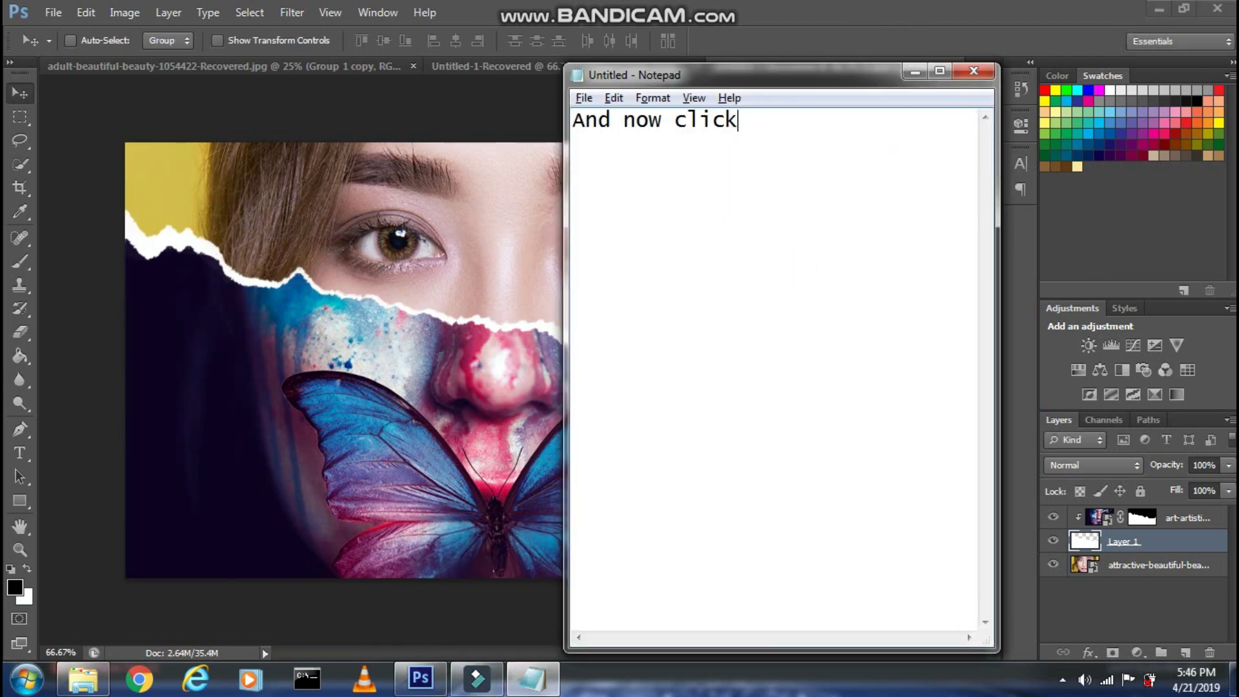
{"action": "type", "text": " on Add layer style"}
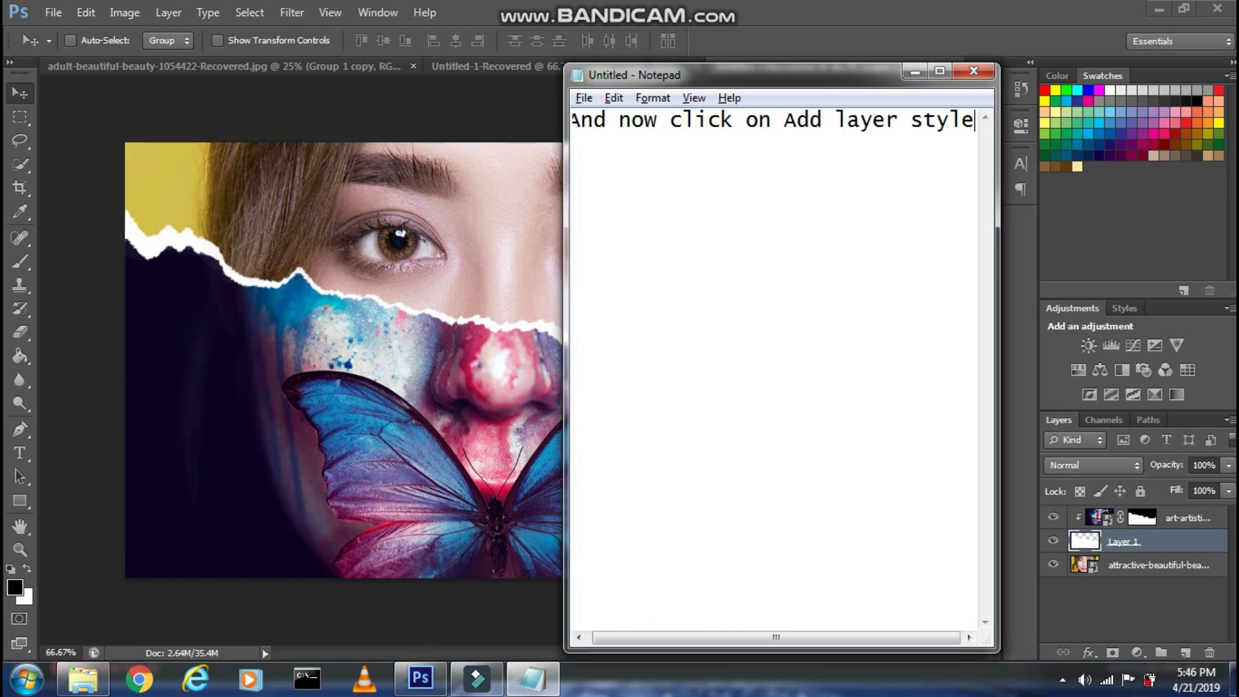
{"action": "type", "text": " icon and select "}
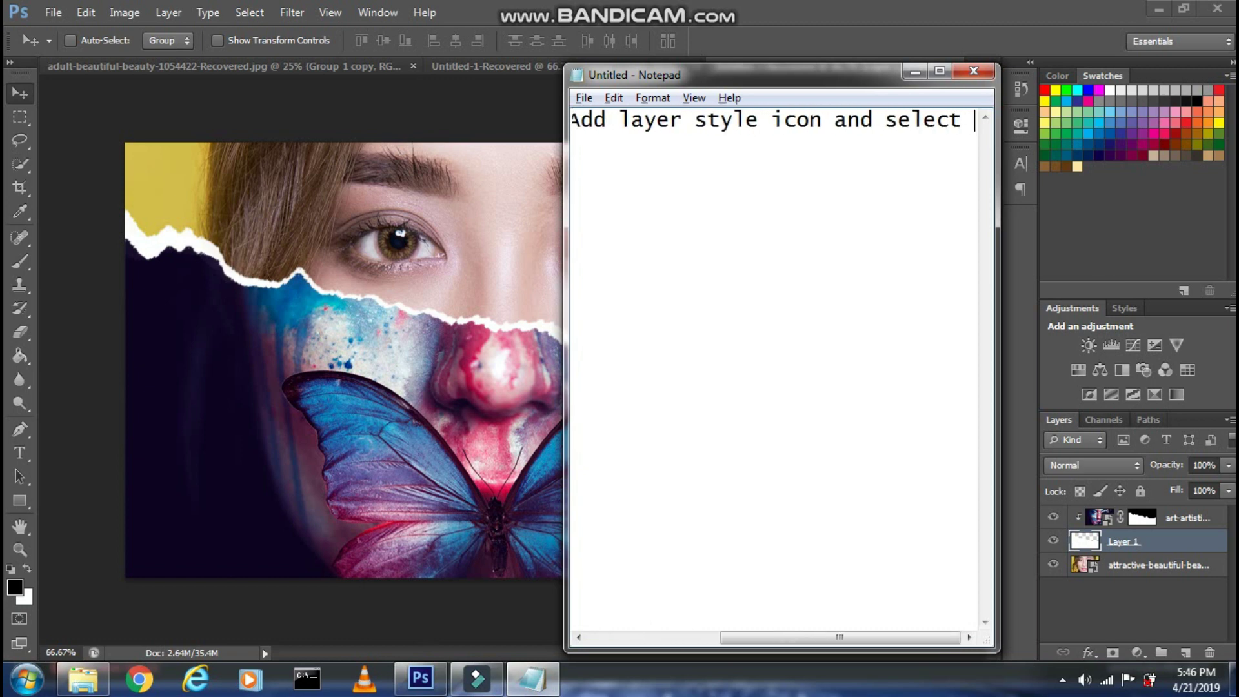
{"action": "type", "text": "Drop shadow over"}
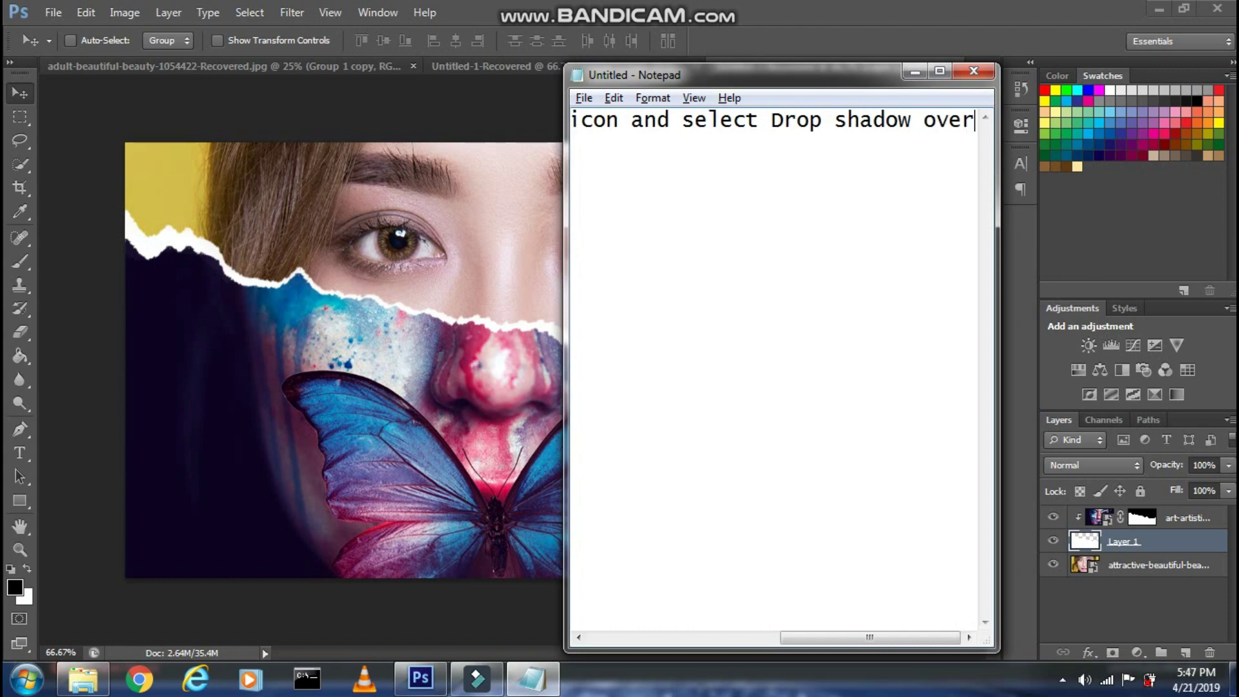
{"action": "type", "text": " there"}
{"action": "left_click", "coordinate": [1088, 653]}
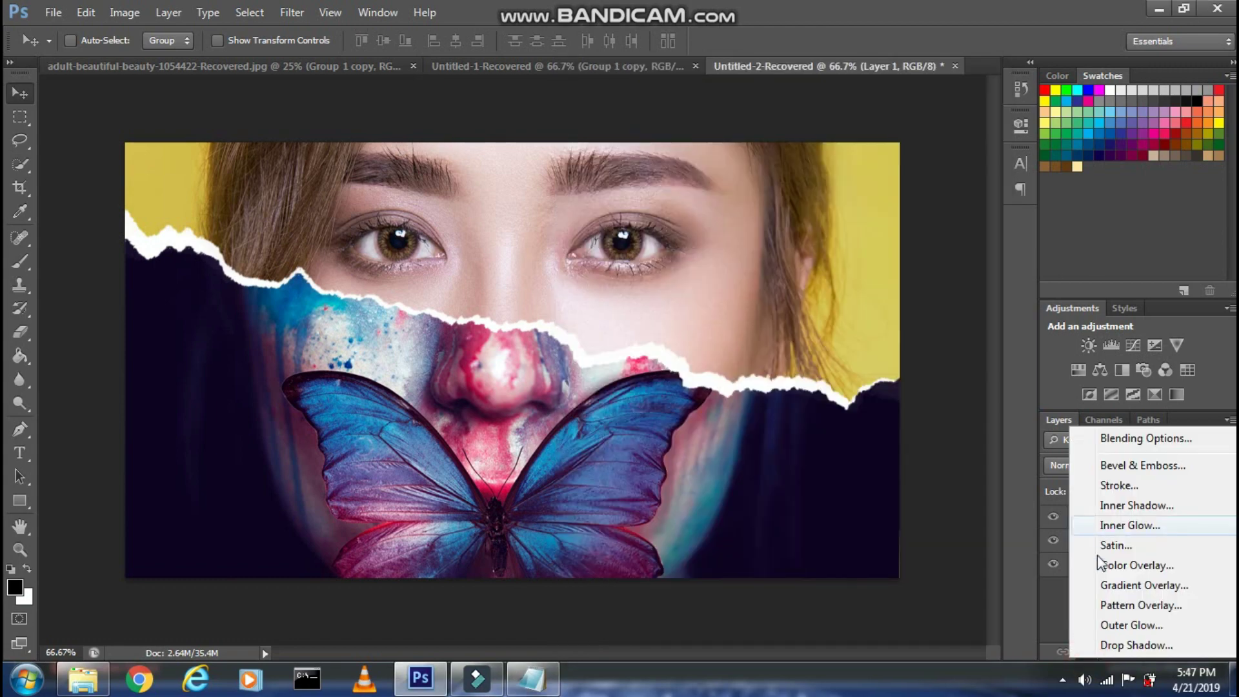
{"action": "left_click", "coordinate": [1104, 647]}
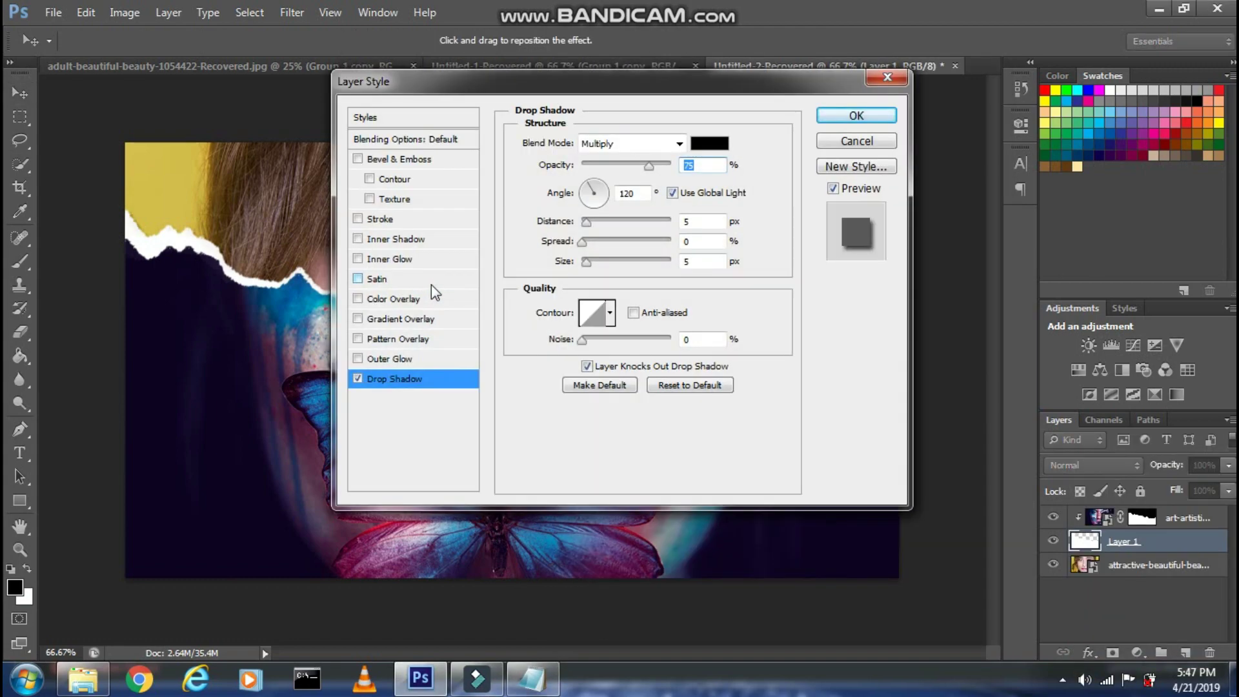
Step: Set the drop shadow to -90° angle, 4 px distance and 16 px size, and apply it
{"action": "left_click", "coordinate": [532, 677]}
{"action": "key", "text": "ctrl+a"}
{"action": "type", "text": "N"}
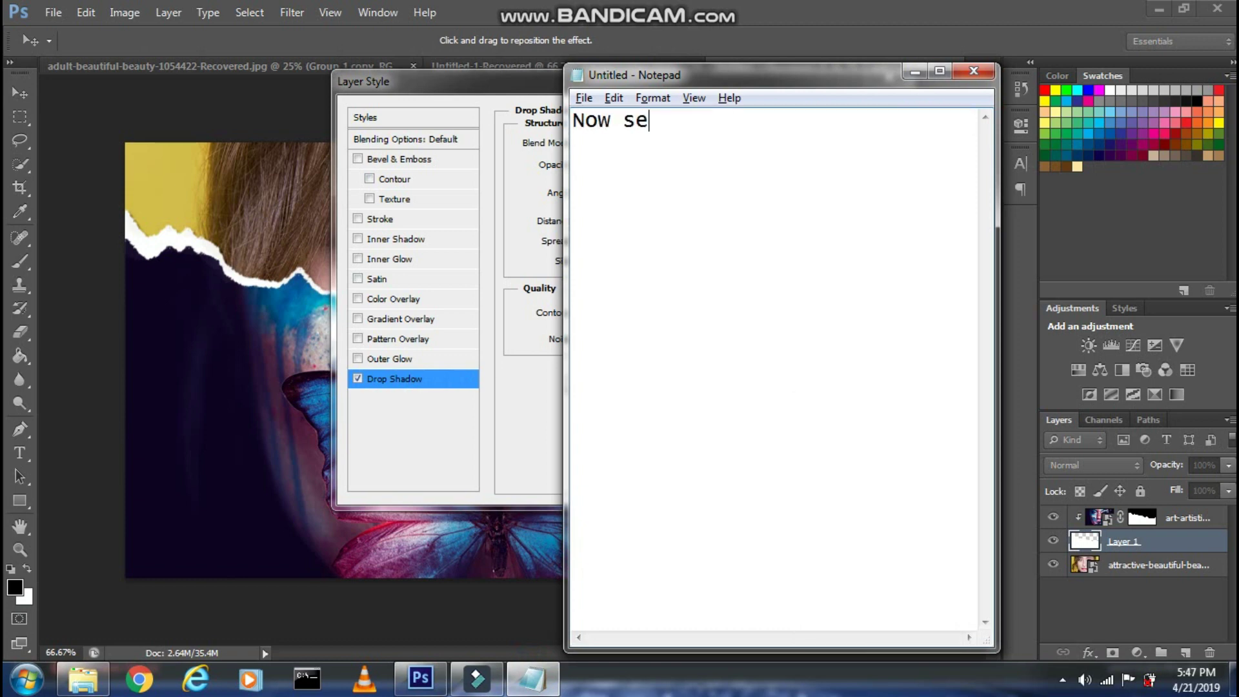
{"action": "type", "text": " the following a"}
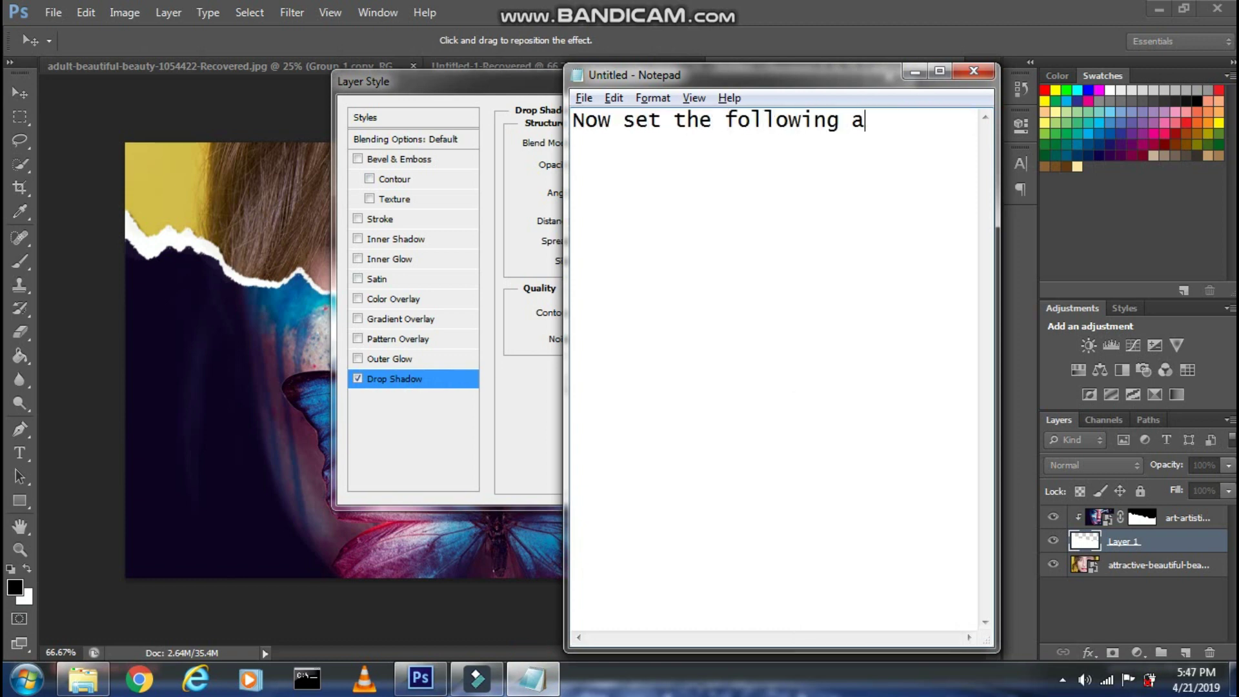
{"action": "type", "text": "ows"}
{"action": "left_click", "coordinate": [533, 415]}
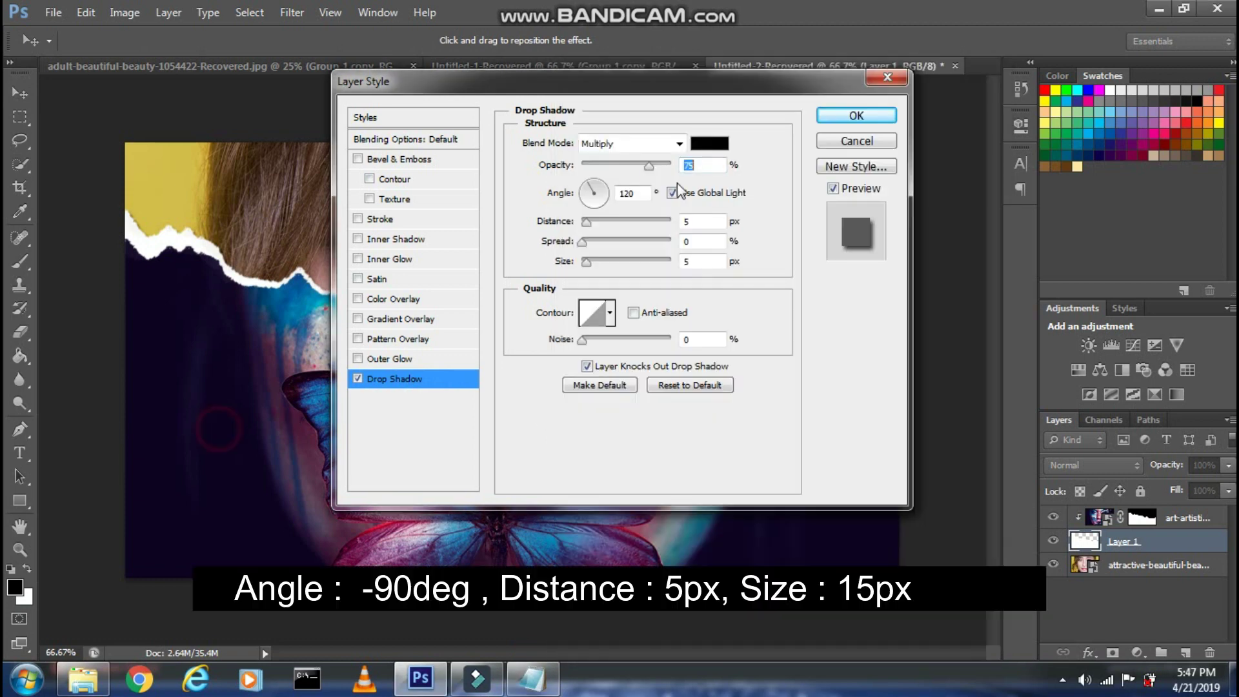
{"action": "left_click", "coordinate": [589, 222]}
{"action": "left_click_drag", "start_coordinate": [595, 222], "coordinate": [592, 266]}
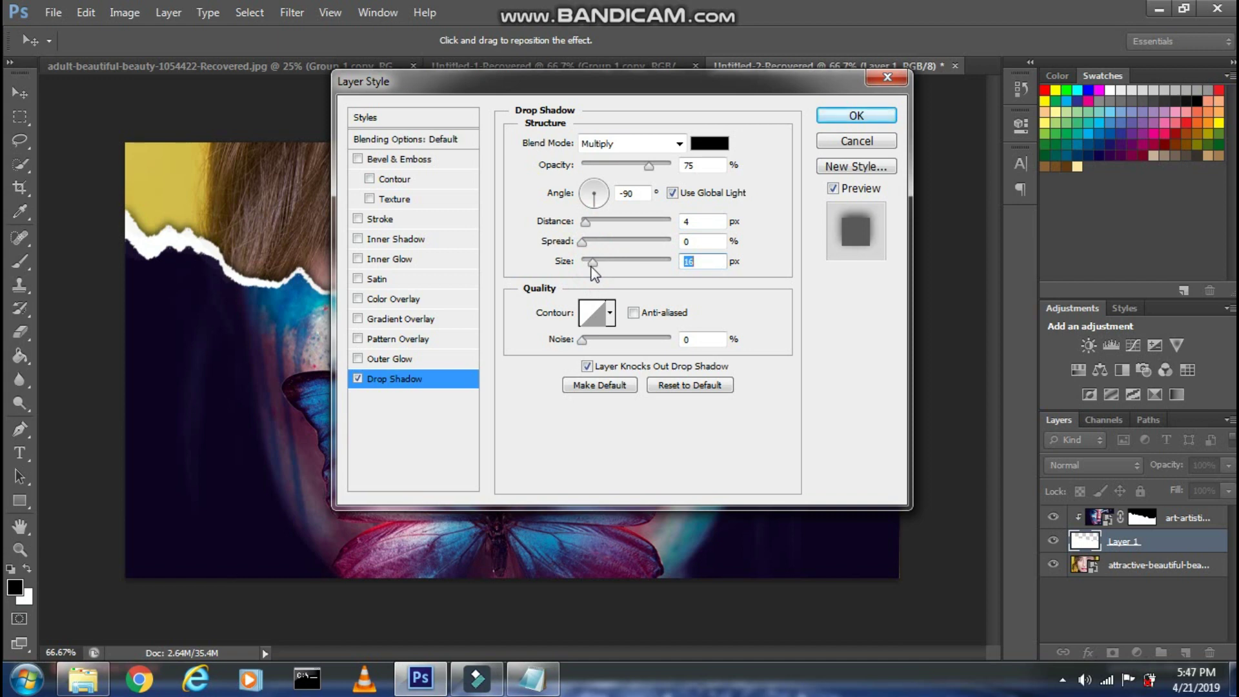
{"action": "left_click", "coordinate": [837, 116]}
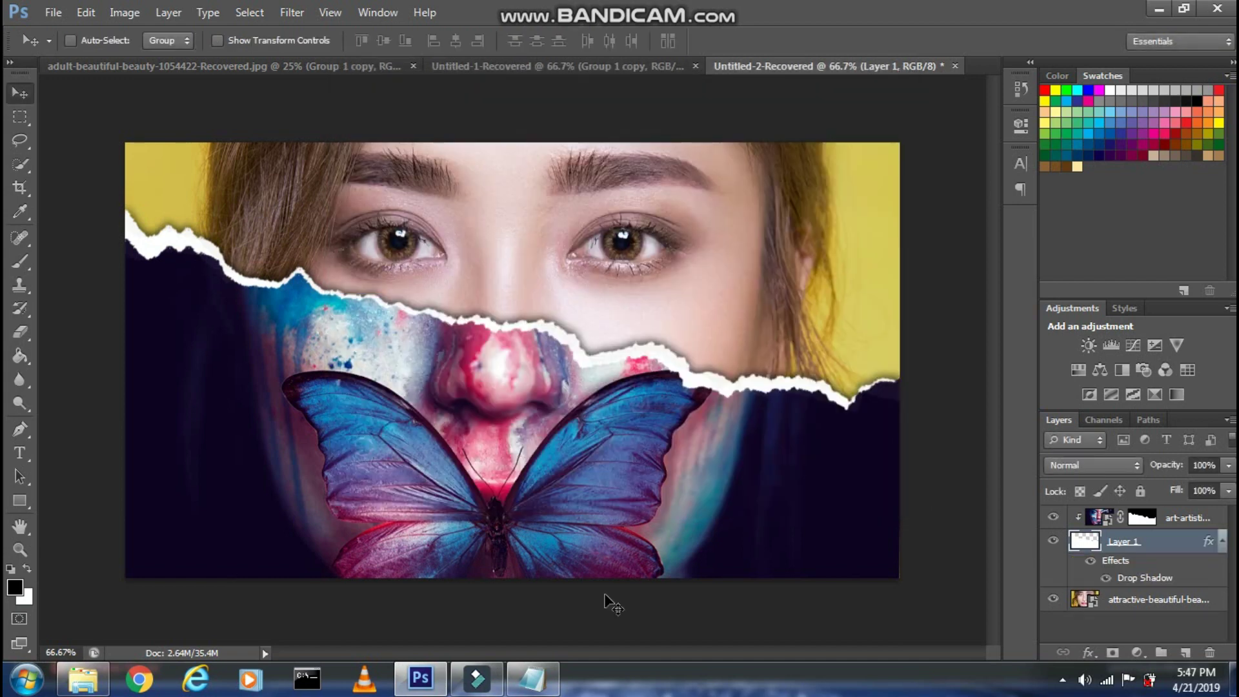
Step: Note the layer-selection step and select all poster layers, including the bottom portrait
{"action": "key", "text": "alt+Tab"}
{"action": "key", "text": "ctrl+a"}
{"action": "key", "text": "BackSpace"}
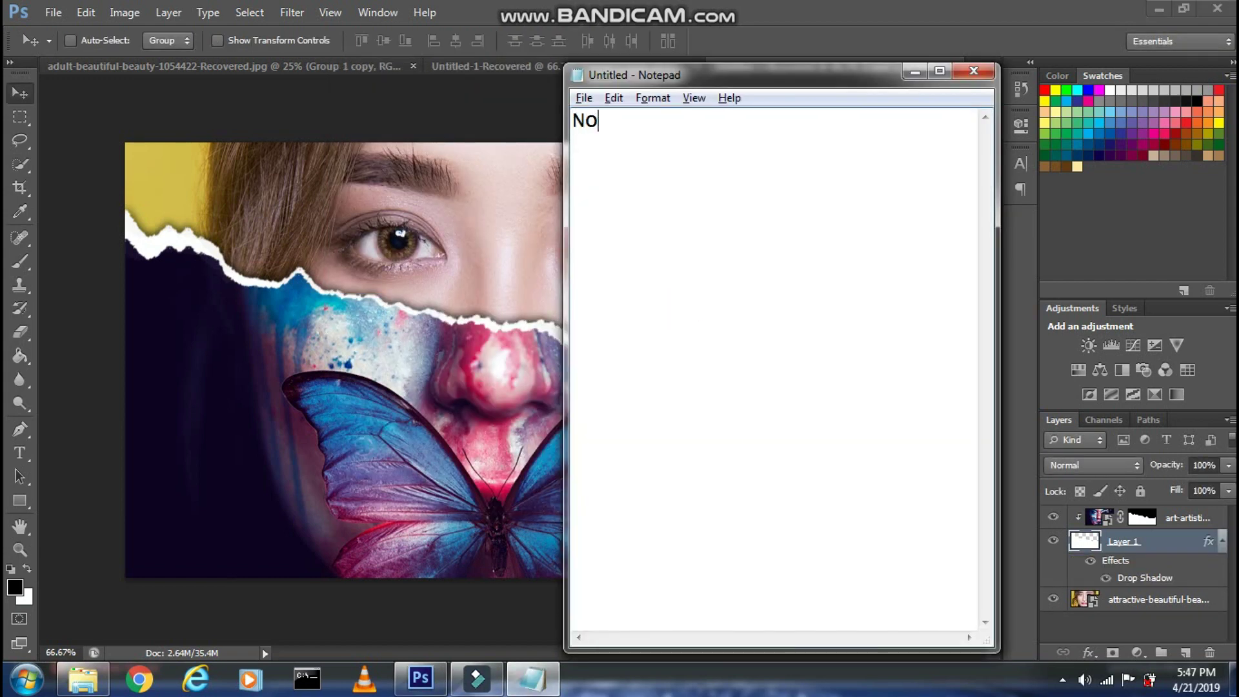
{"action": "type", "text": "w press CTRL"}
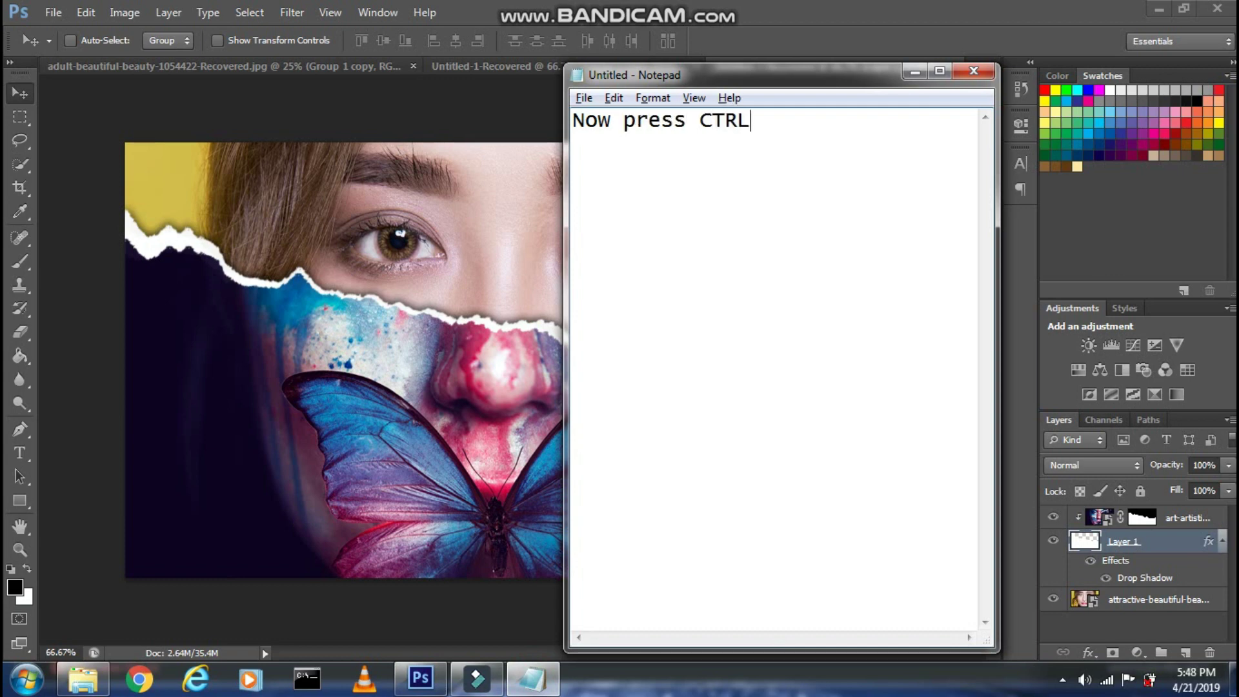
{"action": "type", "text": " the l"}
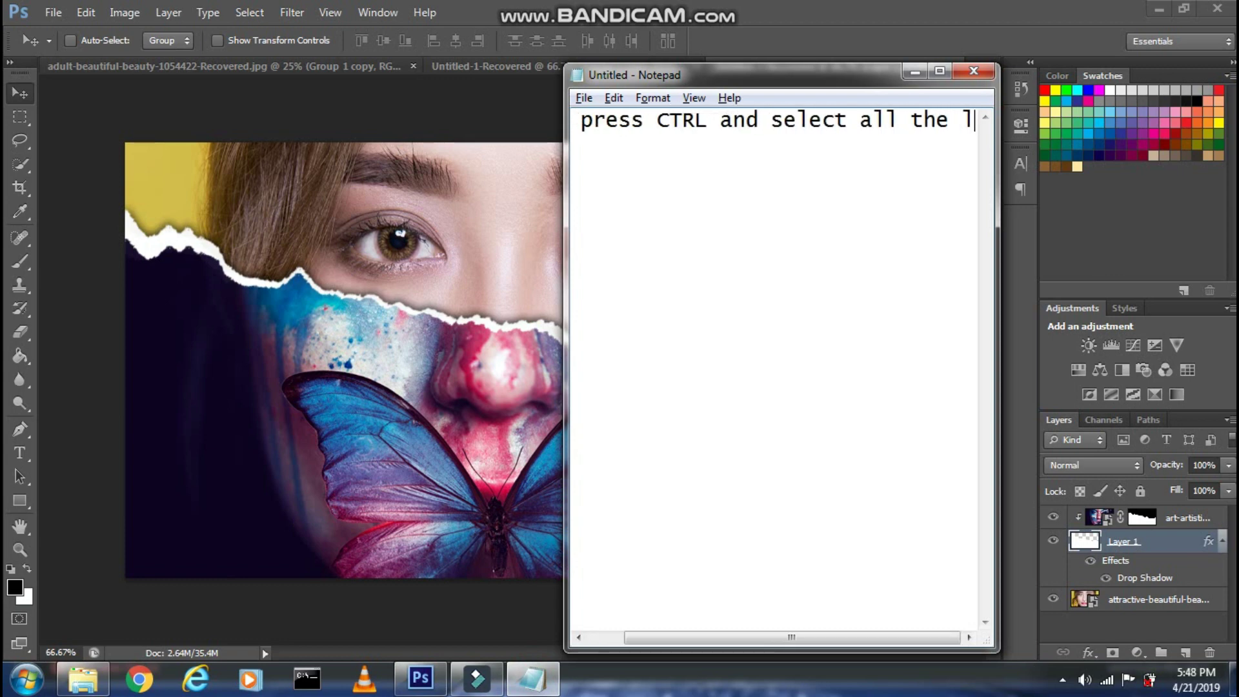
{"action": "type", "text": "ayers"}
{"action": "left_click", "coordinate": [252, 406]}
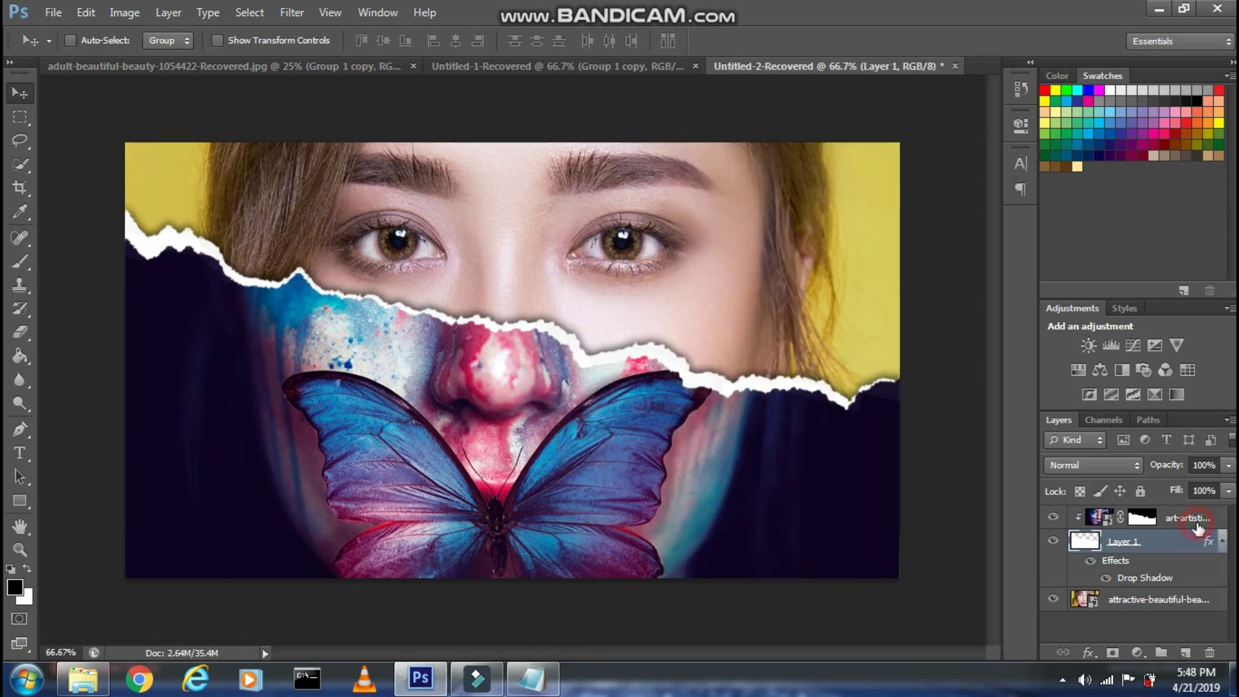
{"action": "left_click", "coordinate": [1161, 600], "text": "ctrl"}
Step: Update the note and group the selected layers into Group 1 with Ctrl+G
{"action": "left_click", "coordinate": [533, 678]}
{"action": "key", "text": "ctrl+a"}
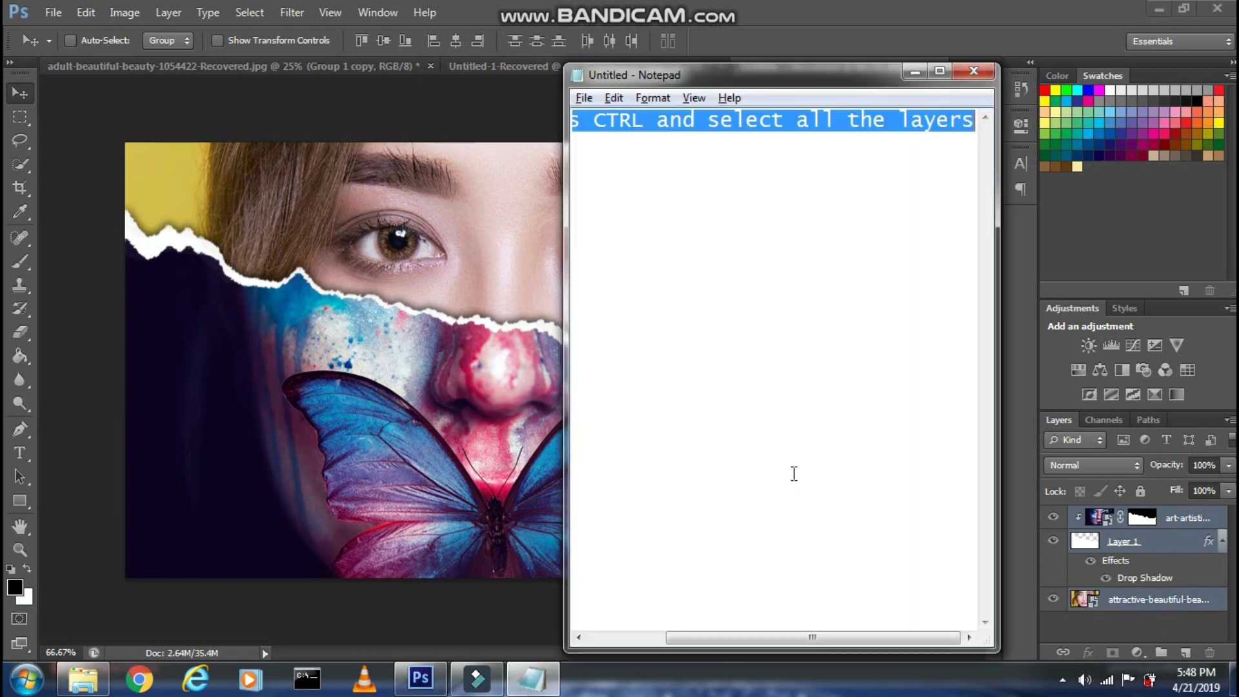
{"action": "type", "text": "Then press CTRL + G"}
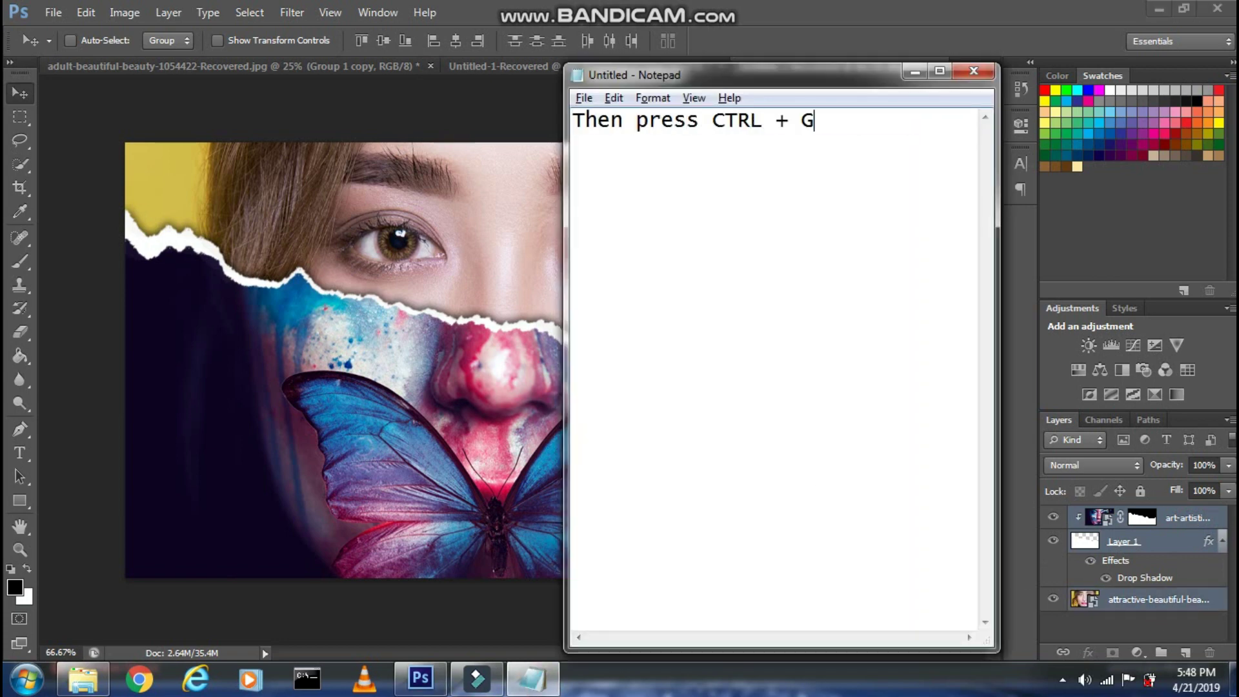
{"action": "left_click", "coordinate": [185, 356]}
{"action": "key", "text": "ctrl+g"}
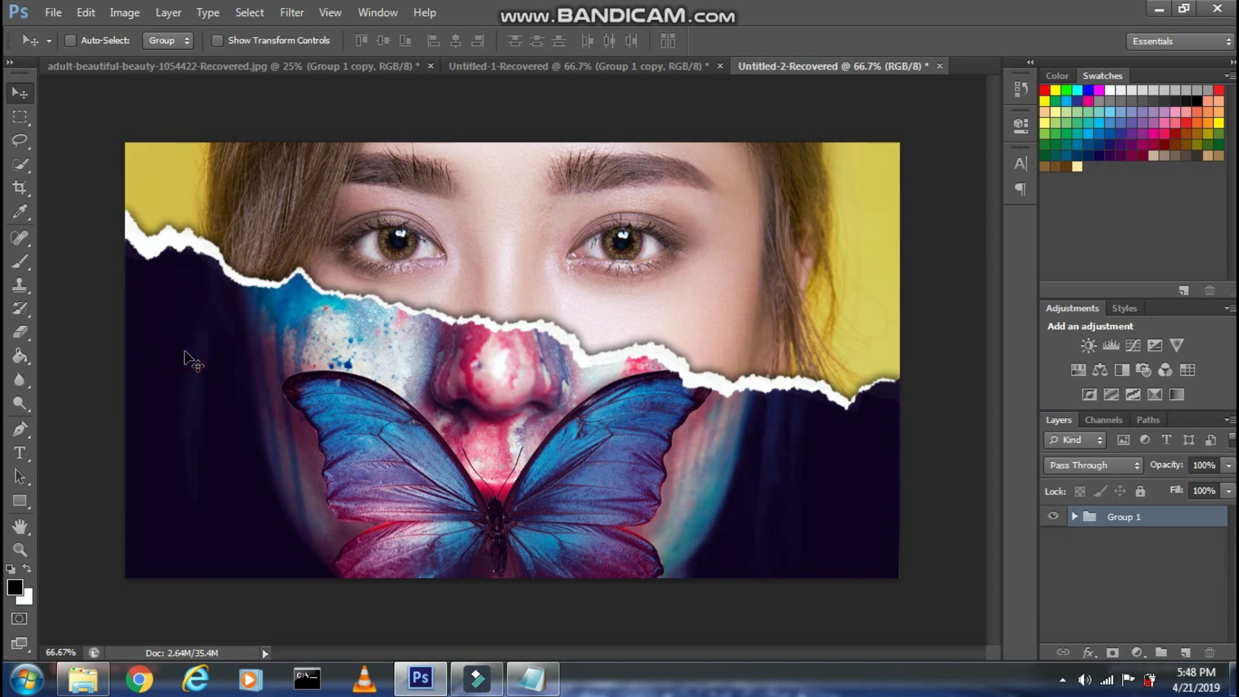
Step: Note the duplicate step and duplicate Group 1 with Ctrl+J
{"action": "key", "text": "alt+Tab"}
{"action": "key", "text": "ctrl+a"}
{"action": "type", "text": "now pre"}
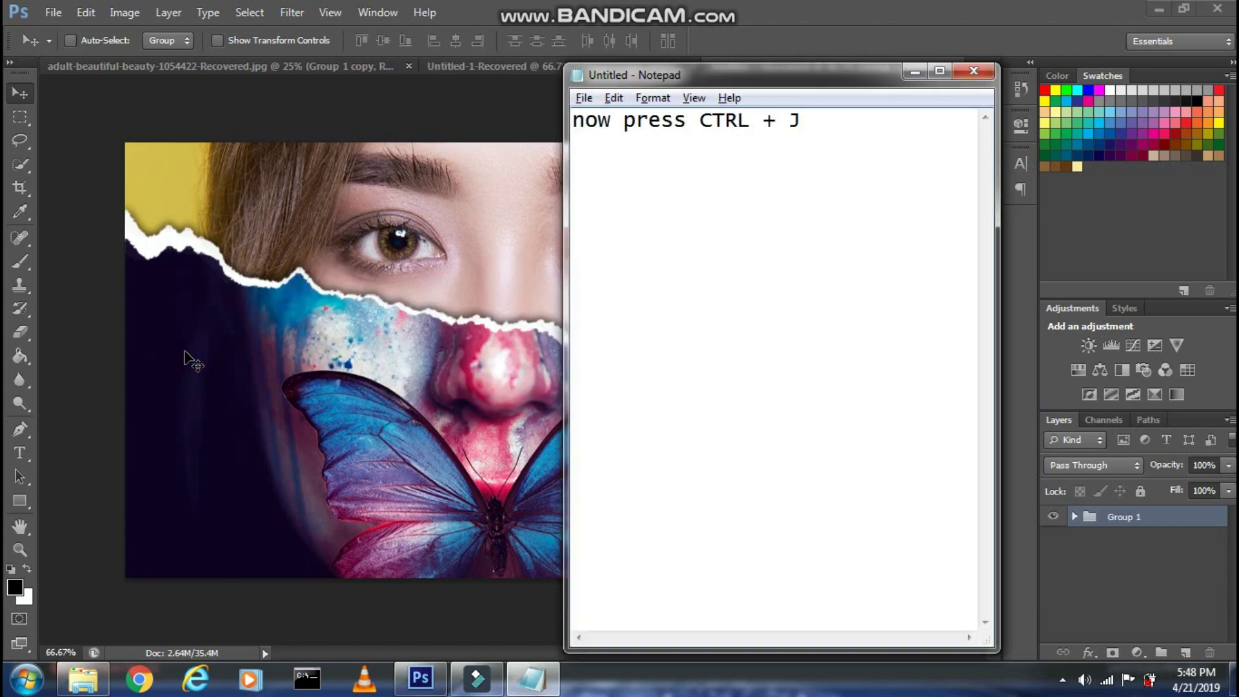
{"action": "type", "text": " to create a duuplica"}
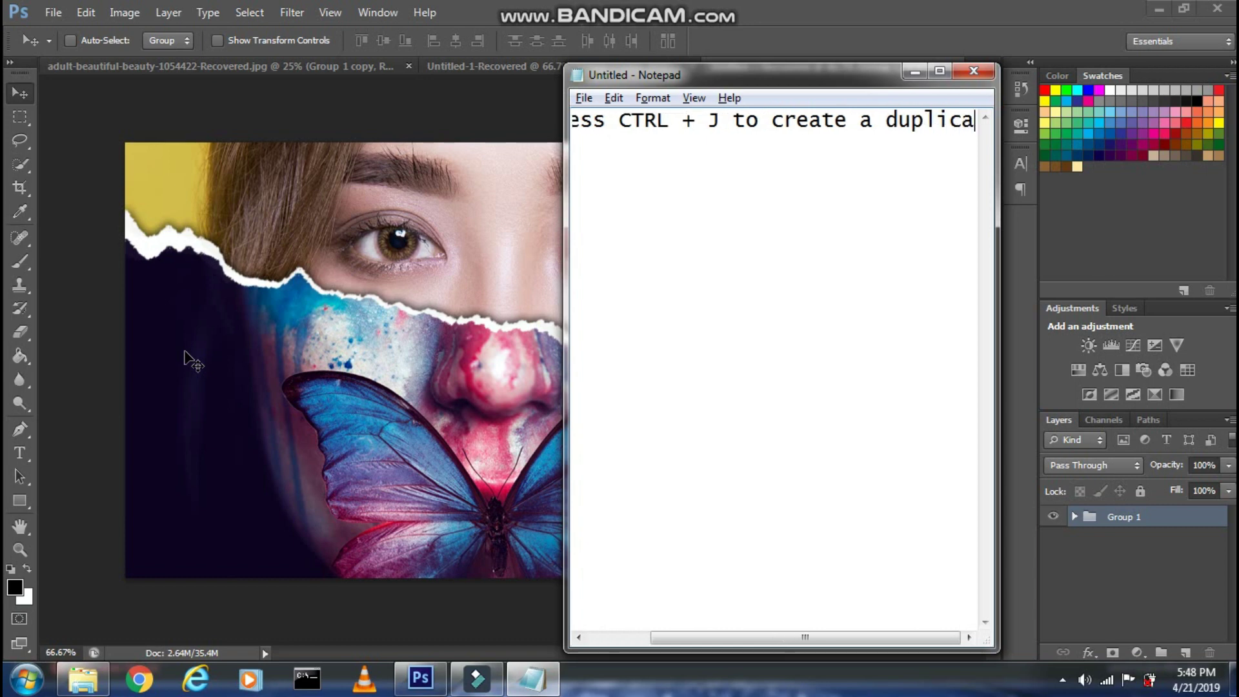
{"action": "type", "text": "te of the group"}
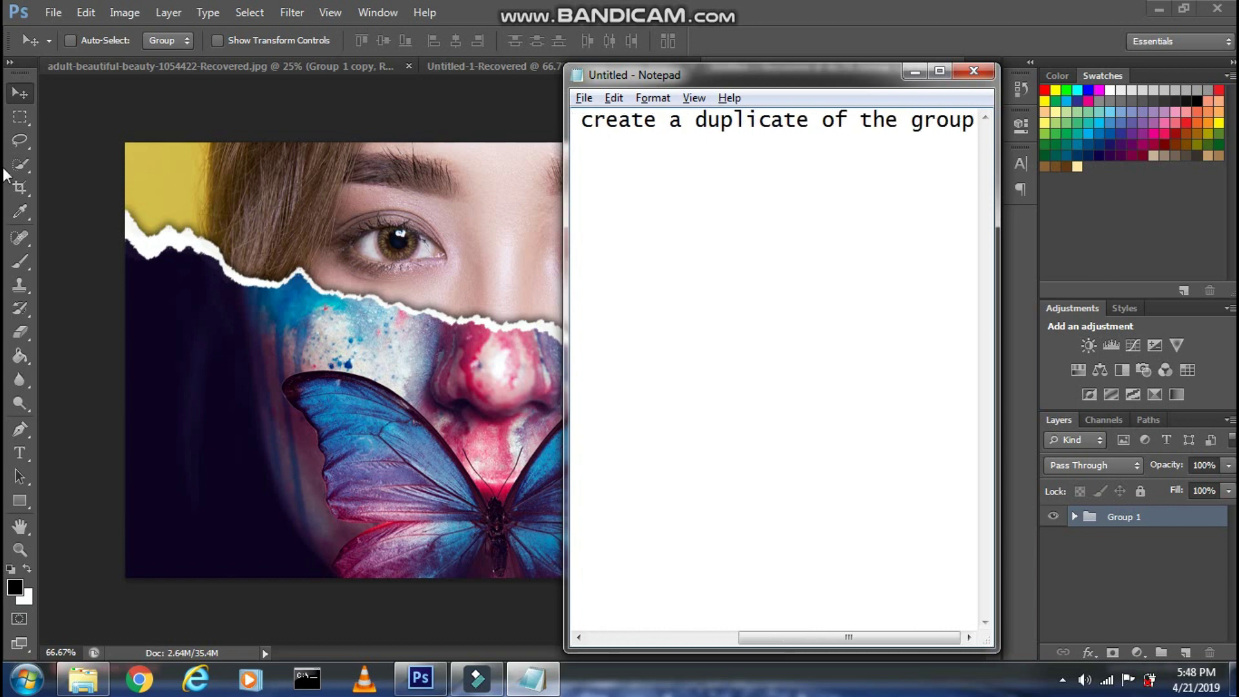
{"action": "left_click", "coordinate": [366, 277]}
{"action": "key", "text": "ctrl+j"}
Step: Merge Group 1 copy into a single flattened layer with Ctrl+E
{"action": "key", "text": "ctrl+a"}
{"action": "key", "text": "BackSpace"}
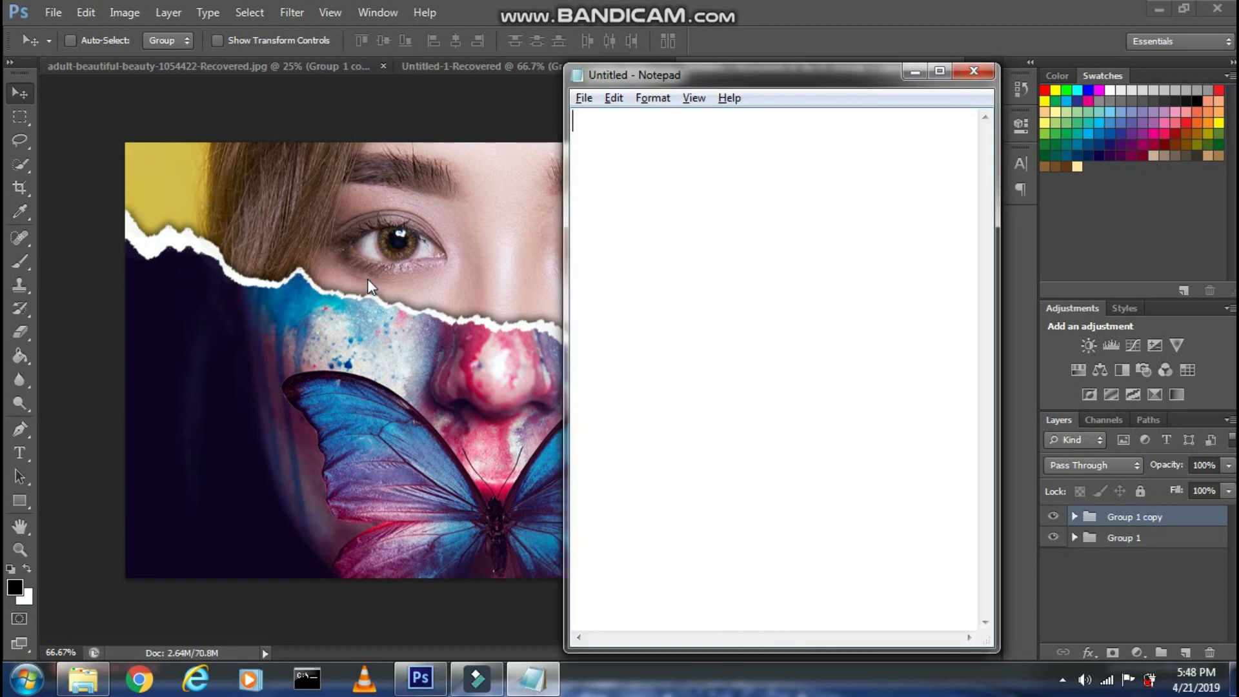
{"action": "type", "text": "And now press CTRL + E"}
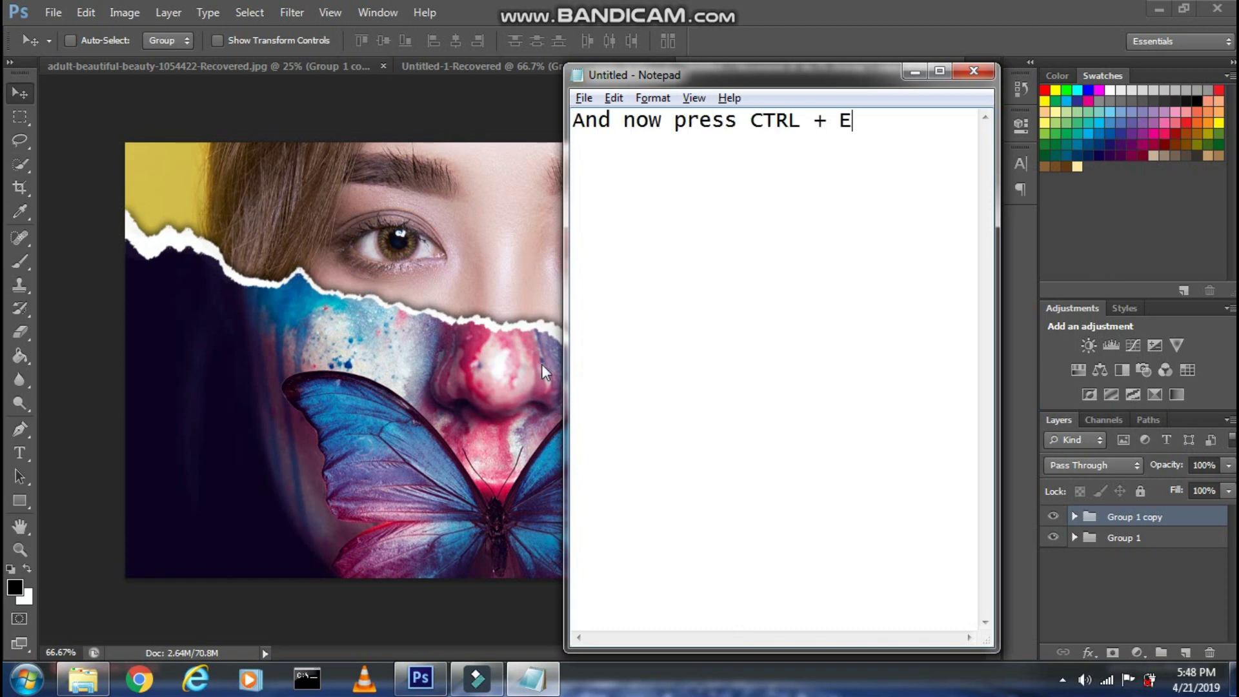
{"action": "left_click", "coordinate": [540, 364]}
{"action": "key", "text": "ctrl+e"}
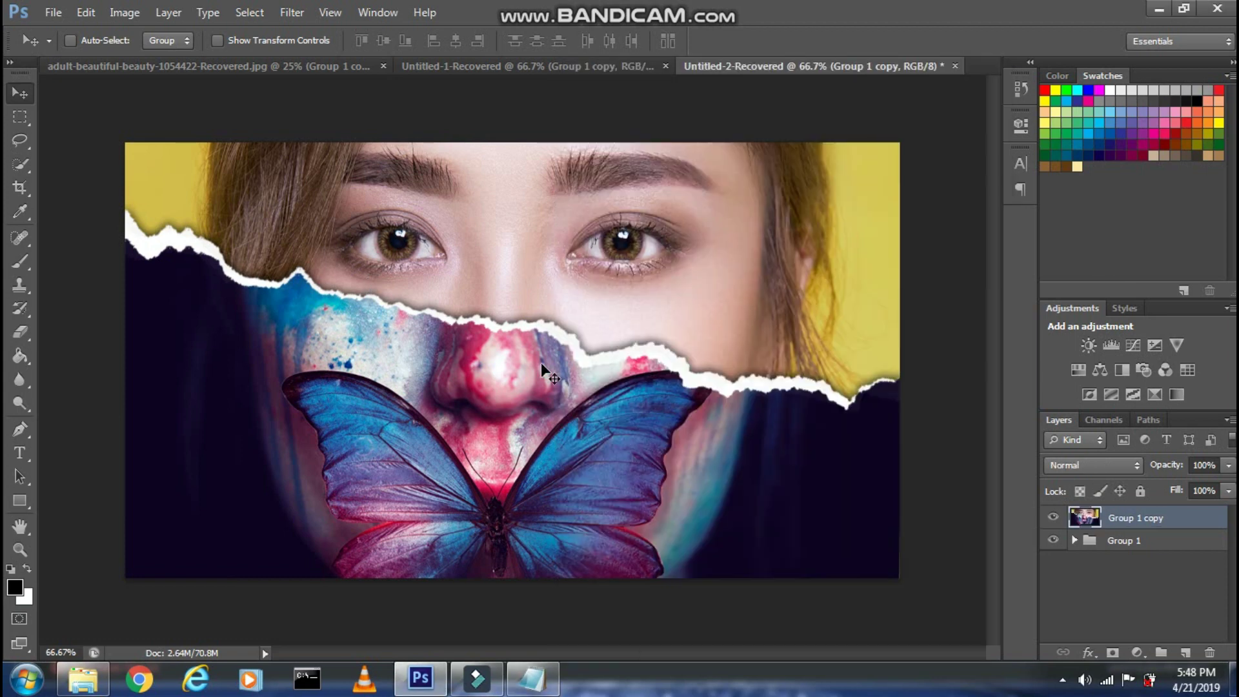
{"action": "left_click", "coordinate": [532, 677]}
{"action": "key", "text": "ctrl+a"}
Step: Note the Filter Gallery step and open Filter > Filter Gallery on the poster
{"action": "key", "text": "BackSpace"}
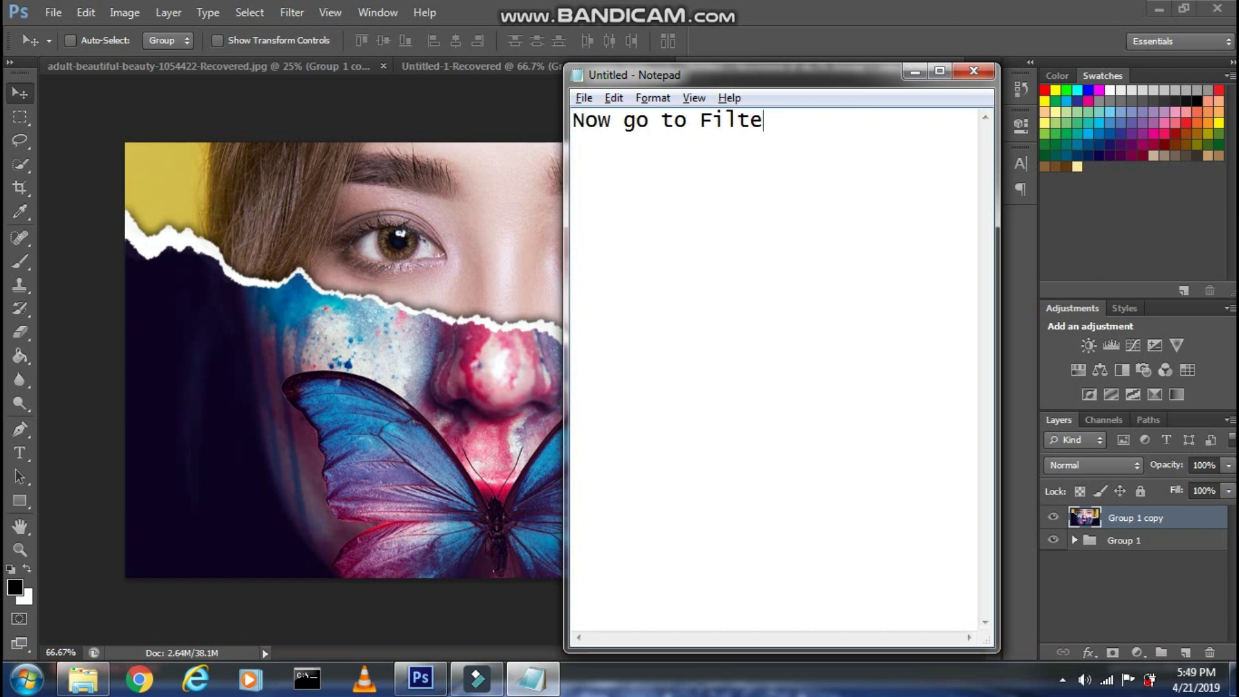
{"action": "type", "text": "r and select Fi"}
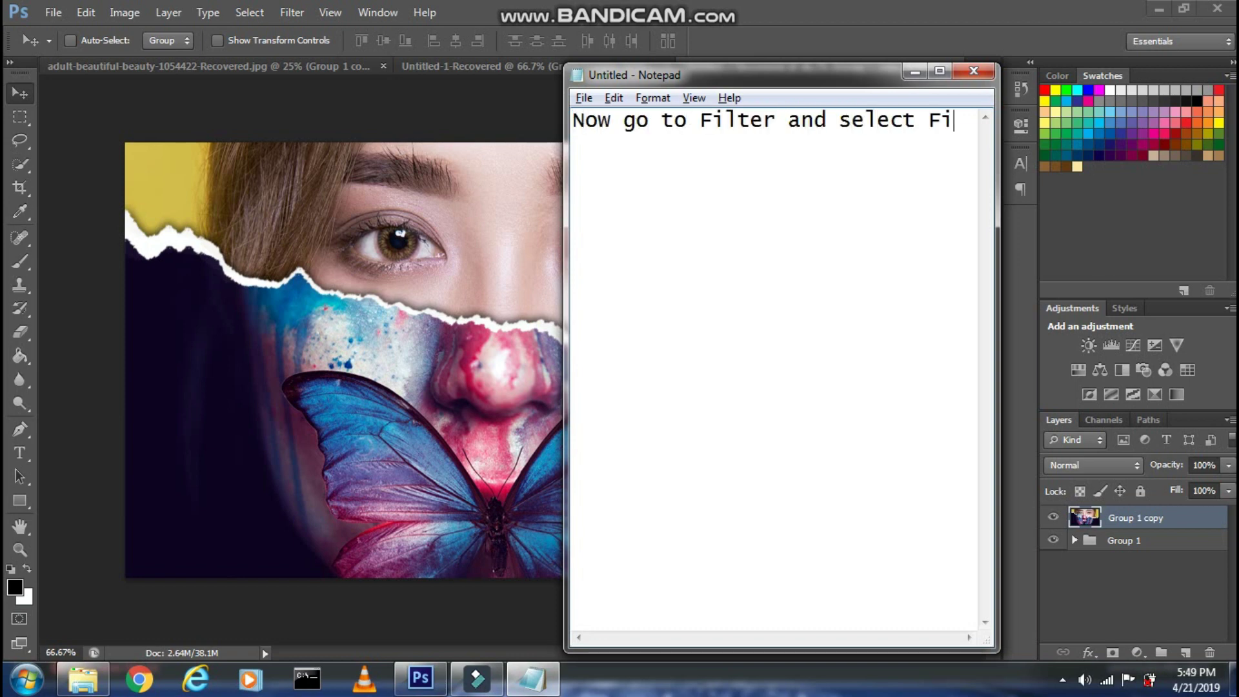
{"action": "type", "text": "lter gallery over"}
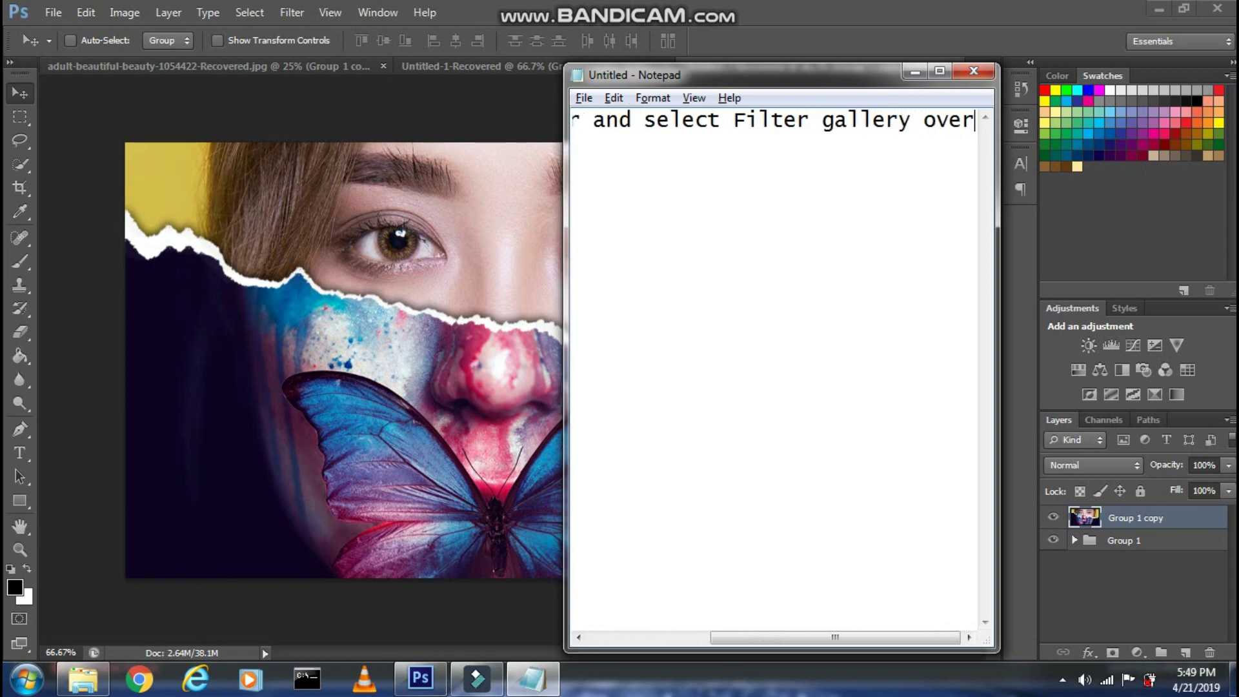
{"action": "type", "text": " there"}
{"action": "left_click", "coordinate": [426, 319]}
{"action": "left_click", "coordinate": [293, 14]}
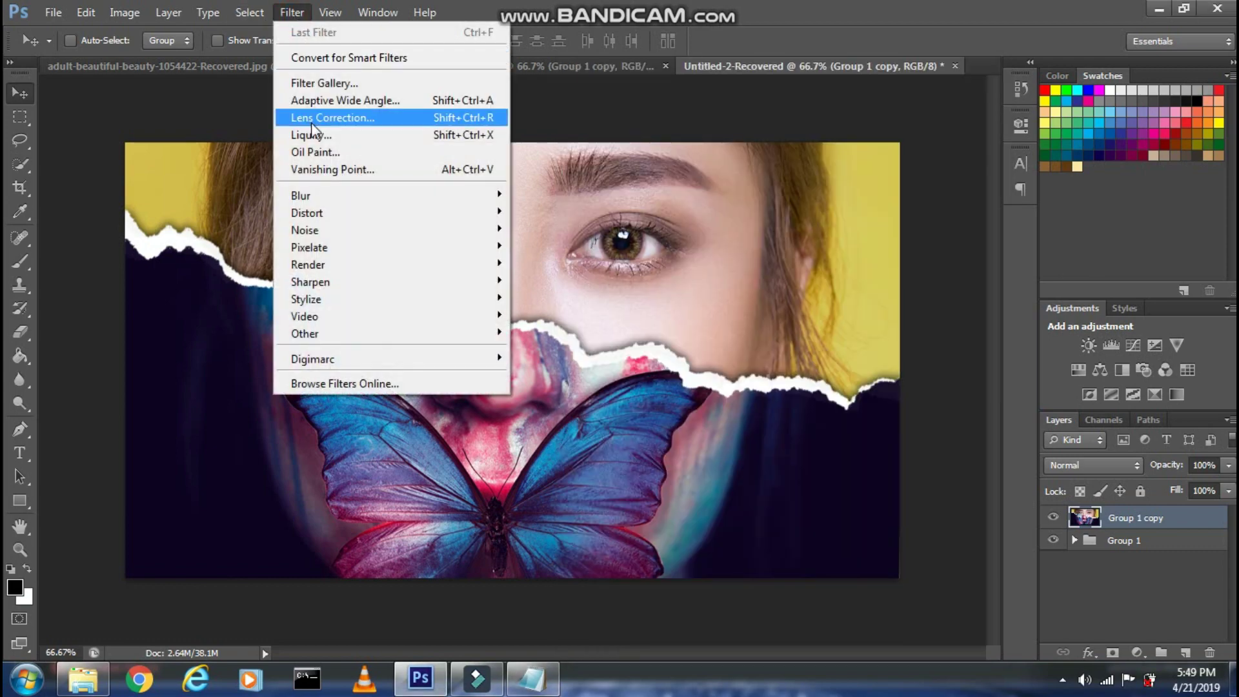
{"action": "left_click", "coordinate": [316, 84]}
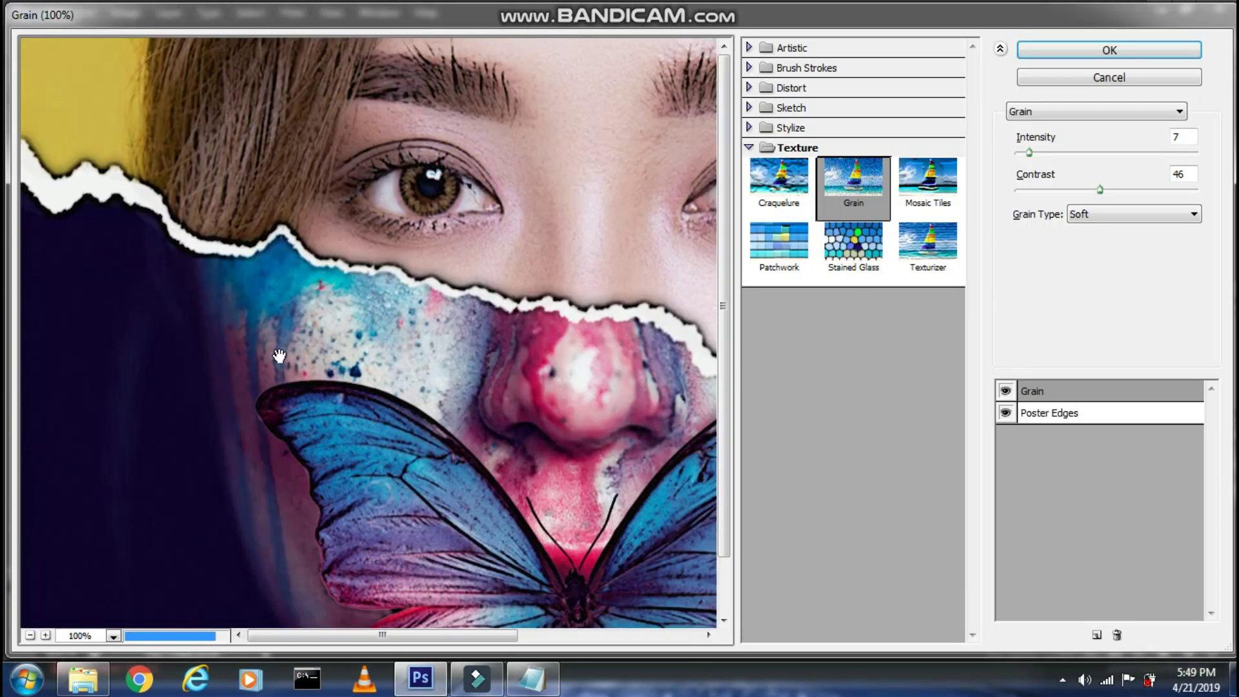
Step: Set the gallery preview zoom to Fit on Screen and start a new note
{"action": "left_click", "coordinate": [113, 635]}
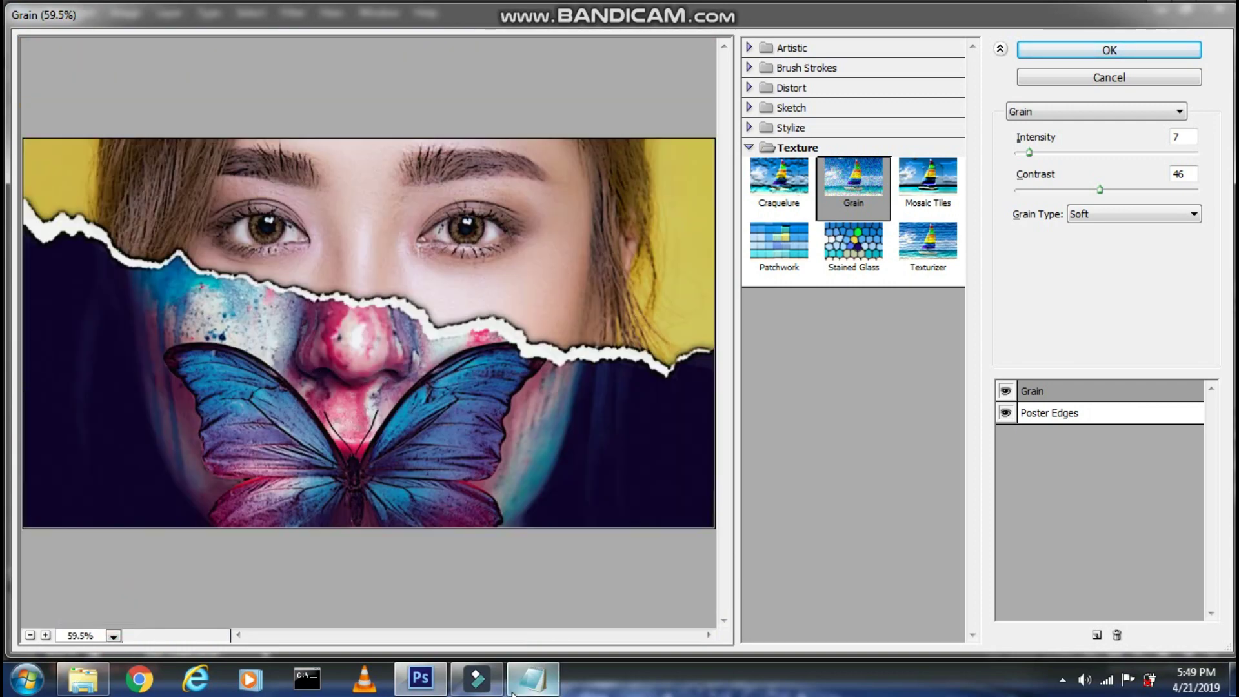
{"action": "left_click", "coordinate": [532, 677]}
{"action": "key", "text": "ctrl+a"}
{"action": "key", "text": "BackSpace"}
{"action": "type", "text": "Now expa"}
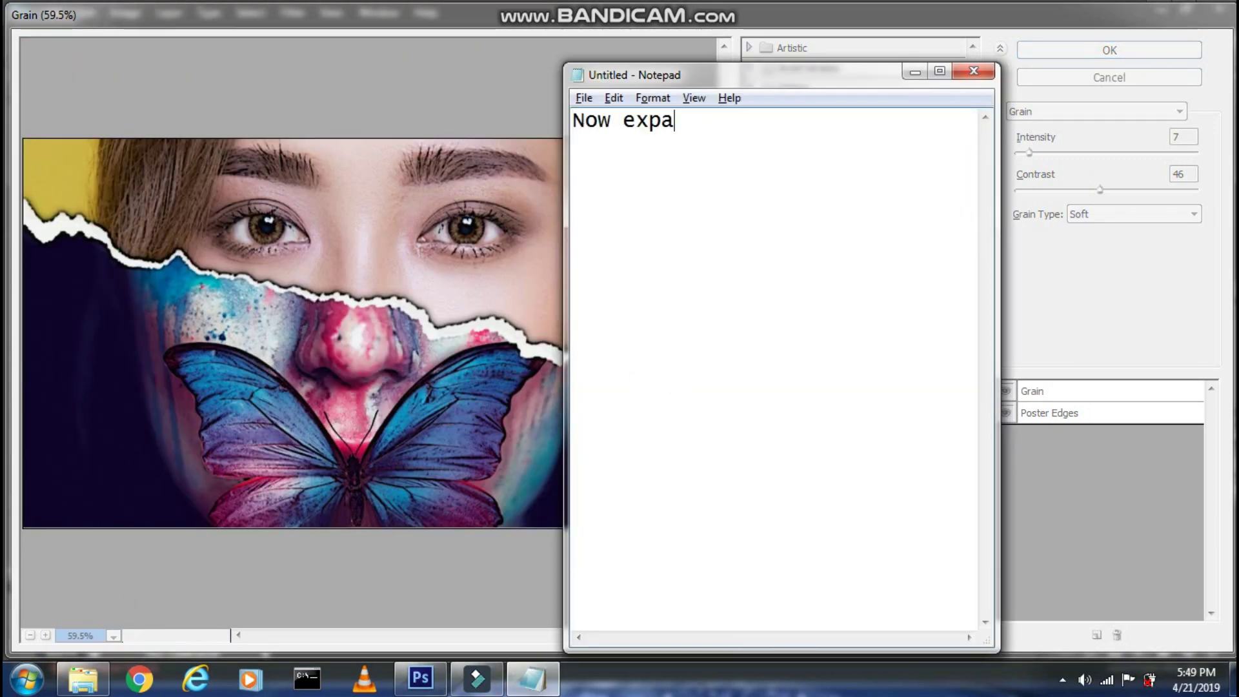
{"action": "type", "text": "nd the"}
Step: Note expanding the Texture folder and choosing Grain, then return to the gallery
{"action": "left_click_drag", "start_coordinate": [708, 67], "coordinate": [482, 56]}
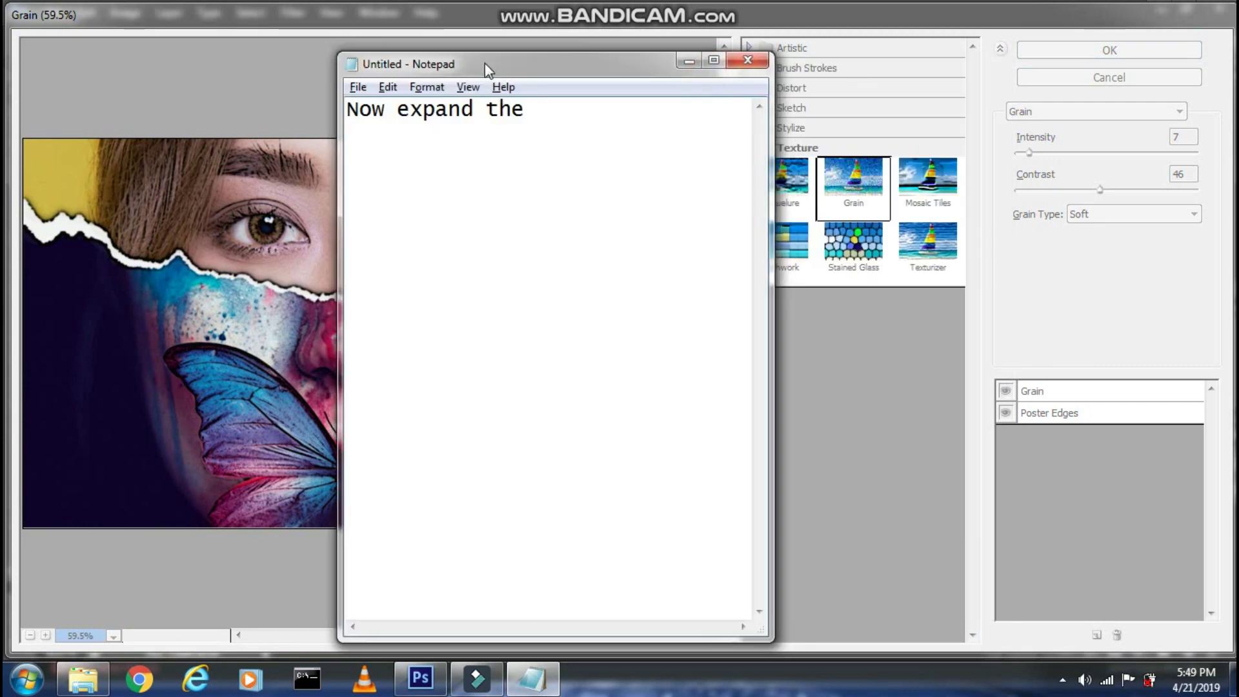
{"action": "type", "text": "Texture folde"}
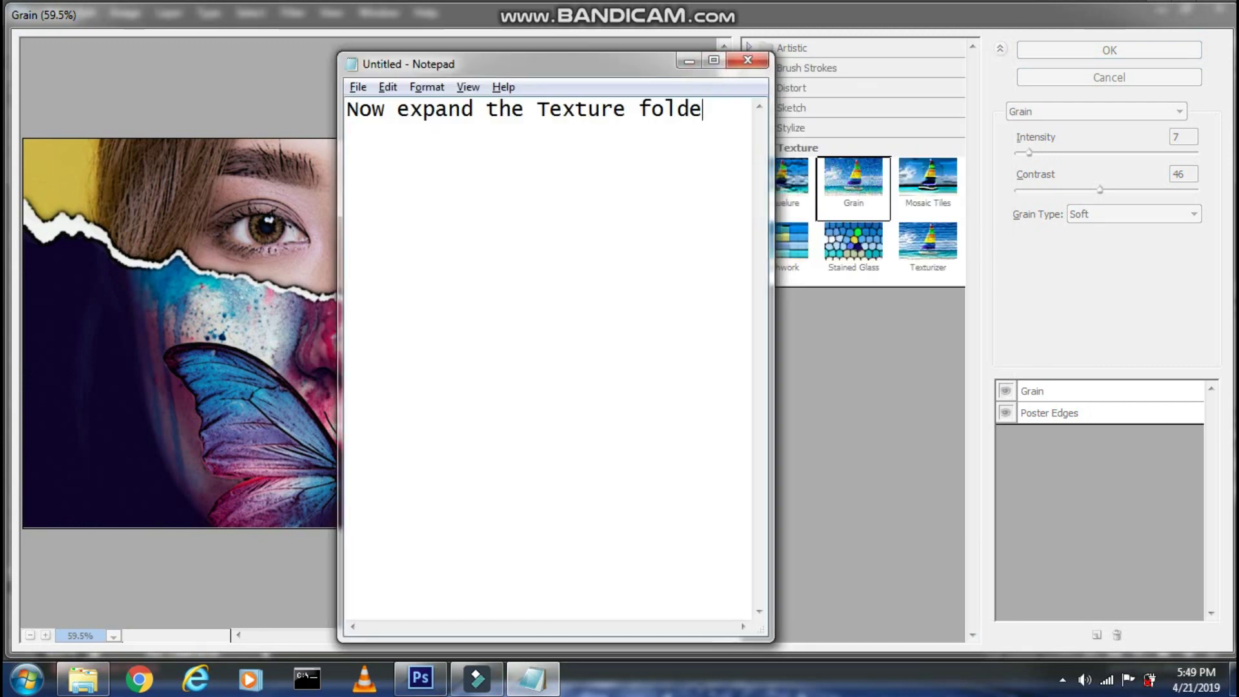
{"action": "type", "text": "r and select Grain o"}
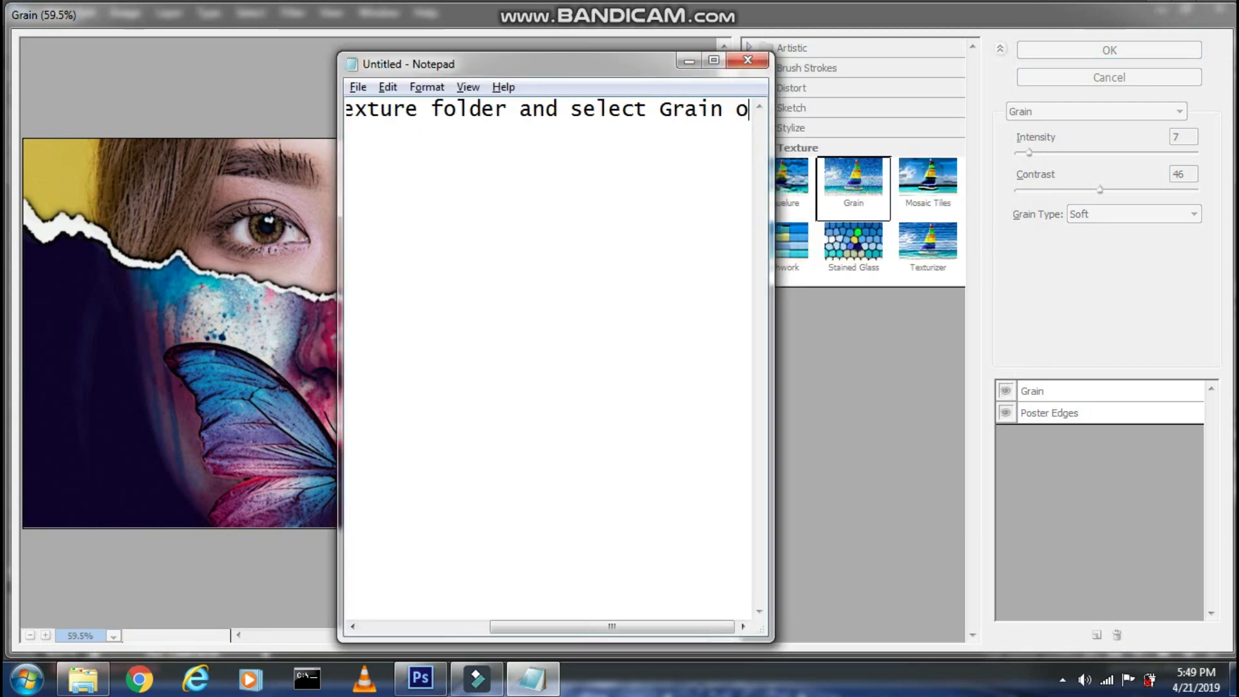
{"action": "type", "text": "ver there"}
{"action": "left_click", "coordinate": [896, 338]}
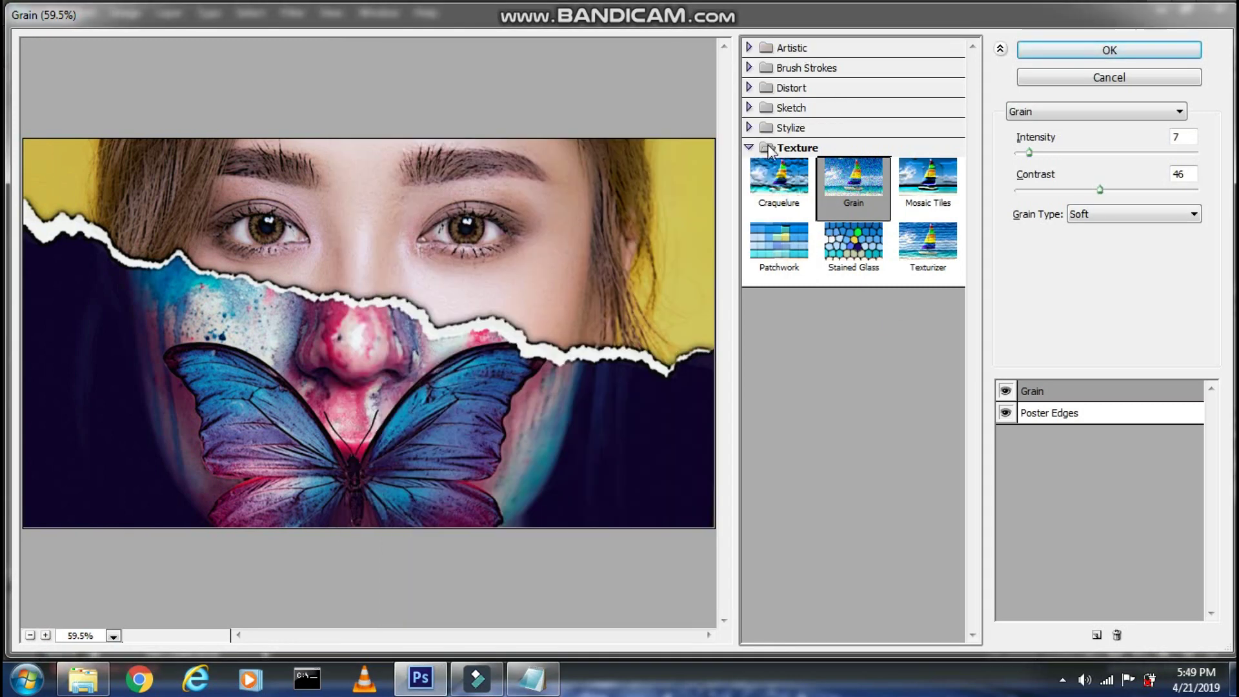
{"action": "left_click", "coordinate": [532, 677]}
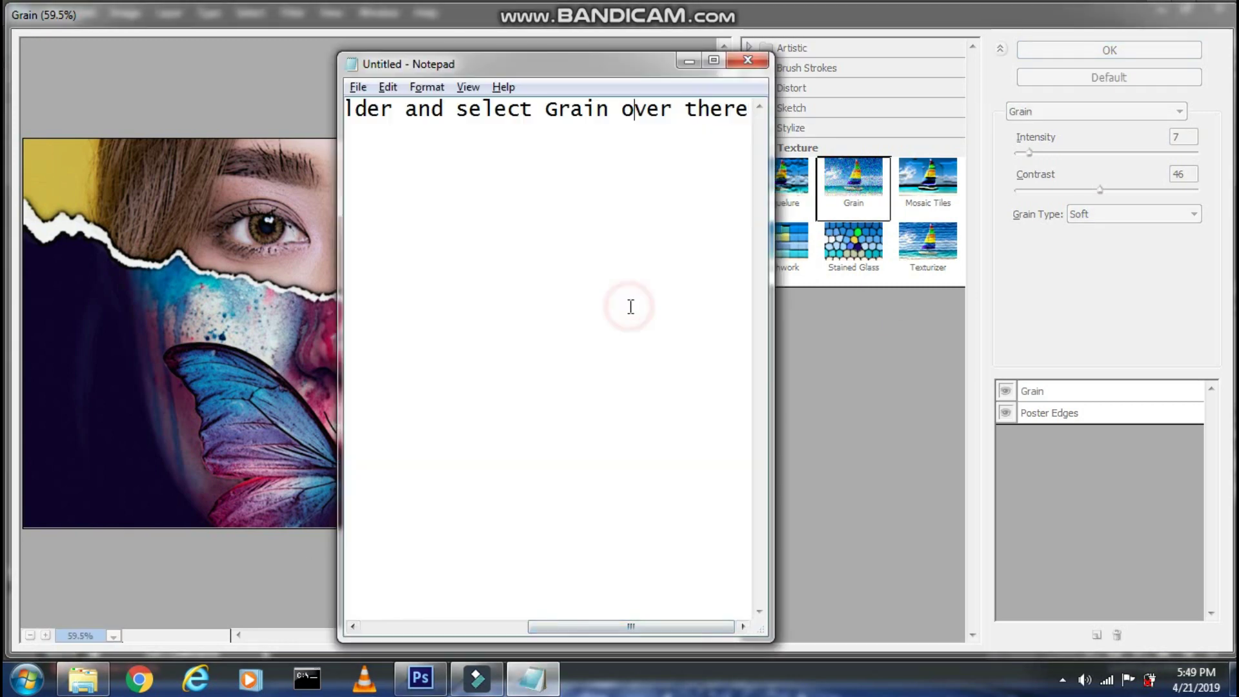
{"action": "key", "text": "ctrl+a"}
{"action": "key", "text": "Delete"}
{"action": "type", "text": "d now"}
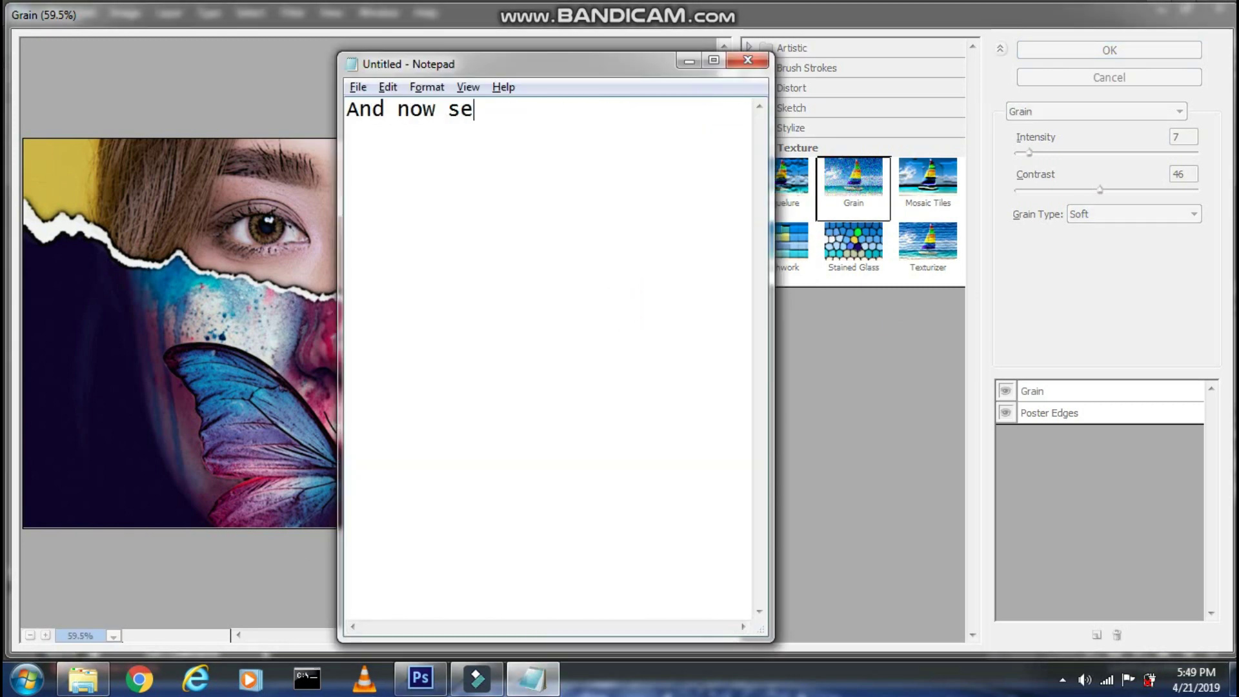
{"action": "type", "text": "t the following as follows"}
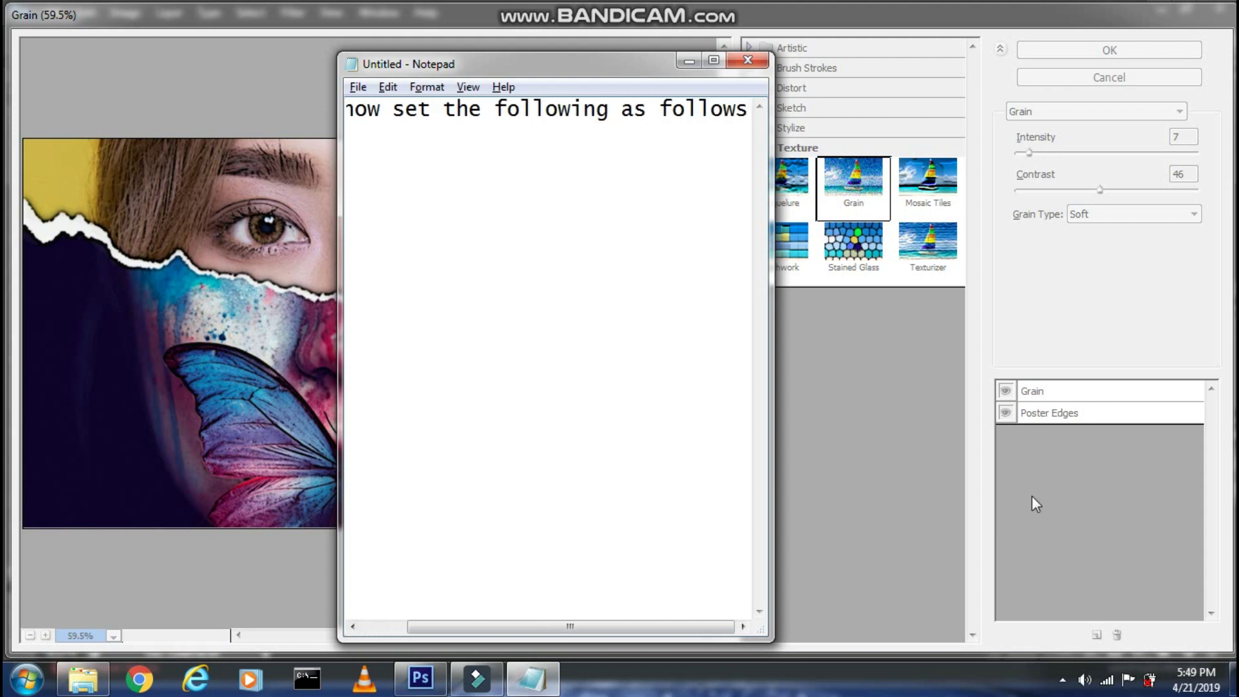
Step: Lower the Grain intensity to about 4
{"action": "left_click", "coordinate": [1036, 503]}
{"action": "left_click_drag", "start_coordinate": [1029, 153], "coordinate": [1020, 154]}
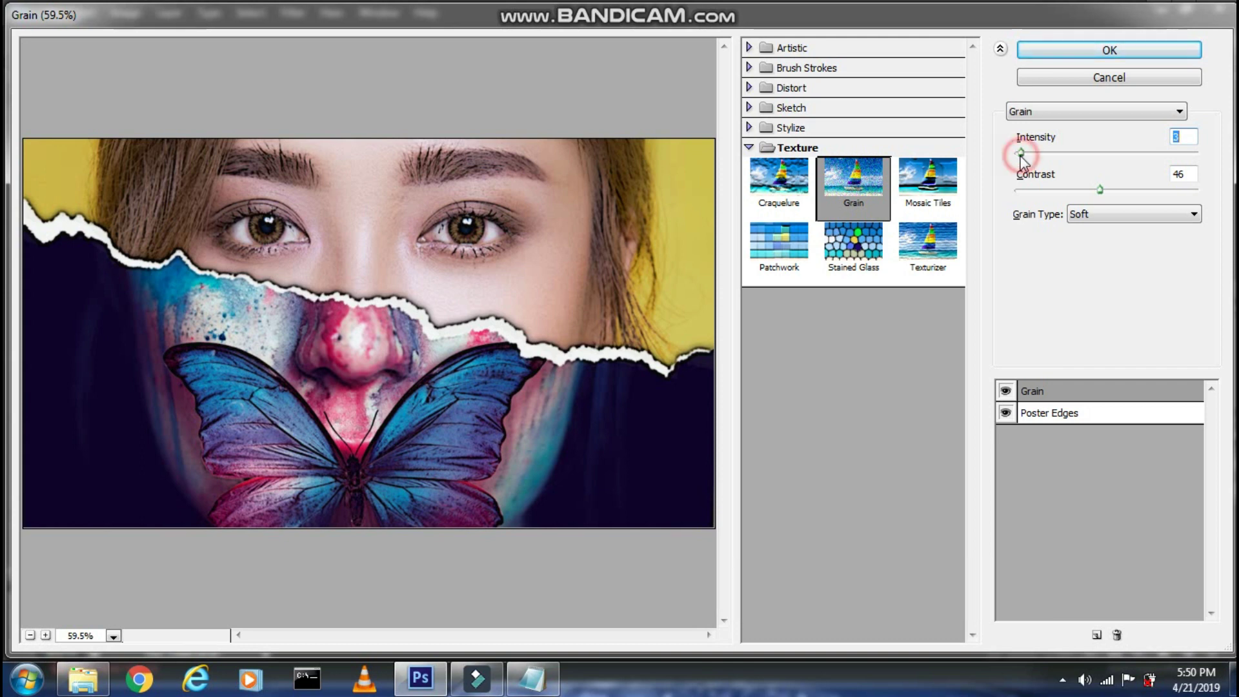
{"action": "left_click_drag", "start_coordinate": [1018, 154], "coordinate": [1023, 154]}
Step: Apply the Grain filter, then hide and re-show Group 1 copy to compare
{"action": "left_click", "coordinate": [1071, 52]}
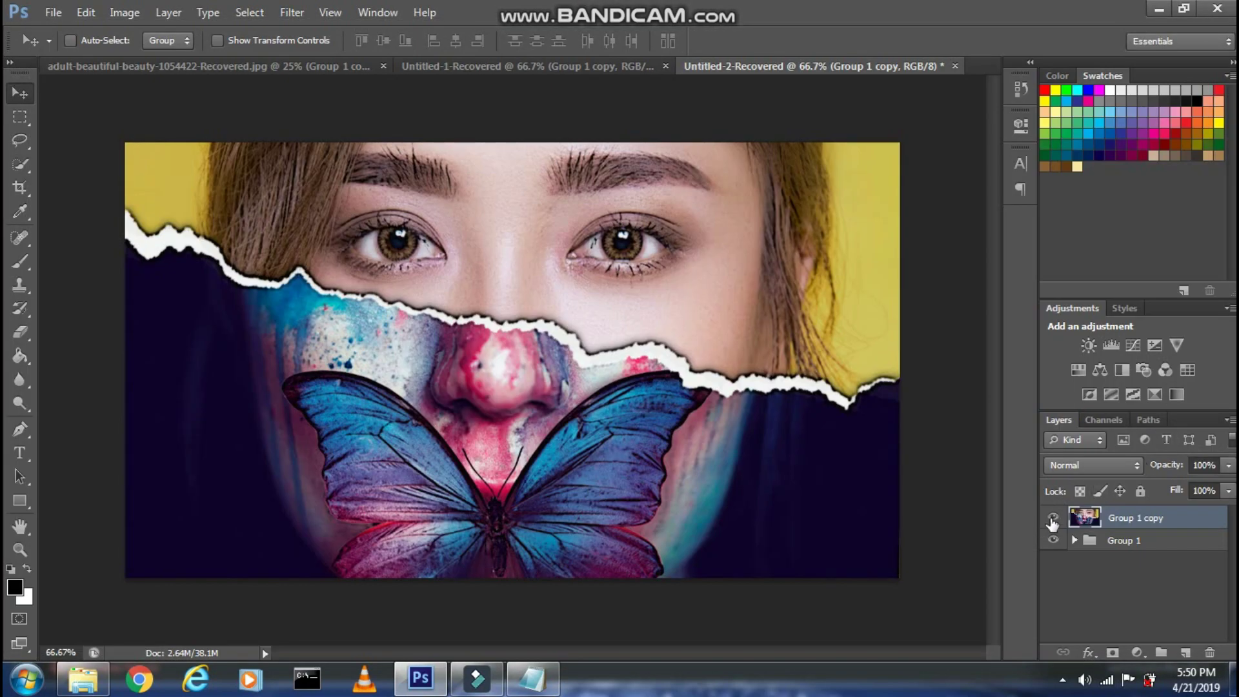
{"action": "left_click", "coordinate": [1052, 518]}
{"action": "left_click", "coordinate": [1052, 518]}
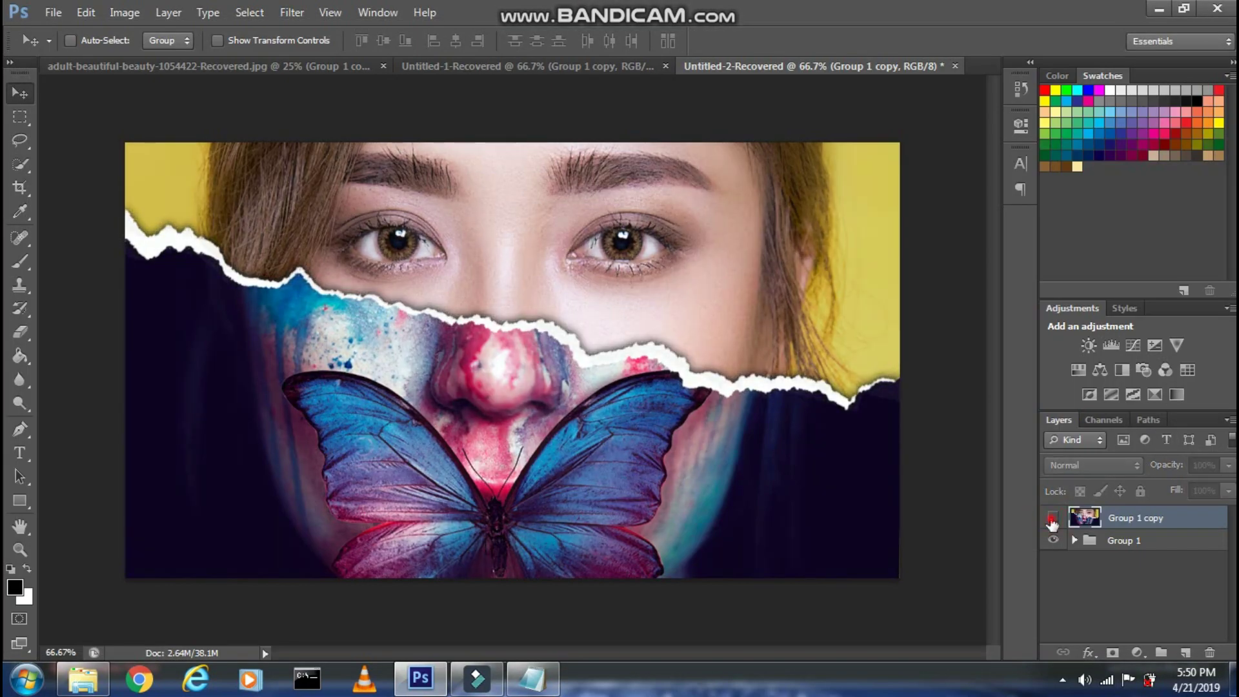
Step: Type closing notes presenting the final image and asking viewers to like, share and subscribe
{"action": "left_click", "coordinate": [513, 684]}
{"action": "type", "text": "So that's th"}
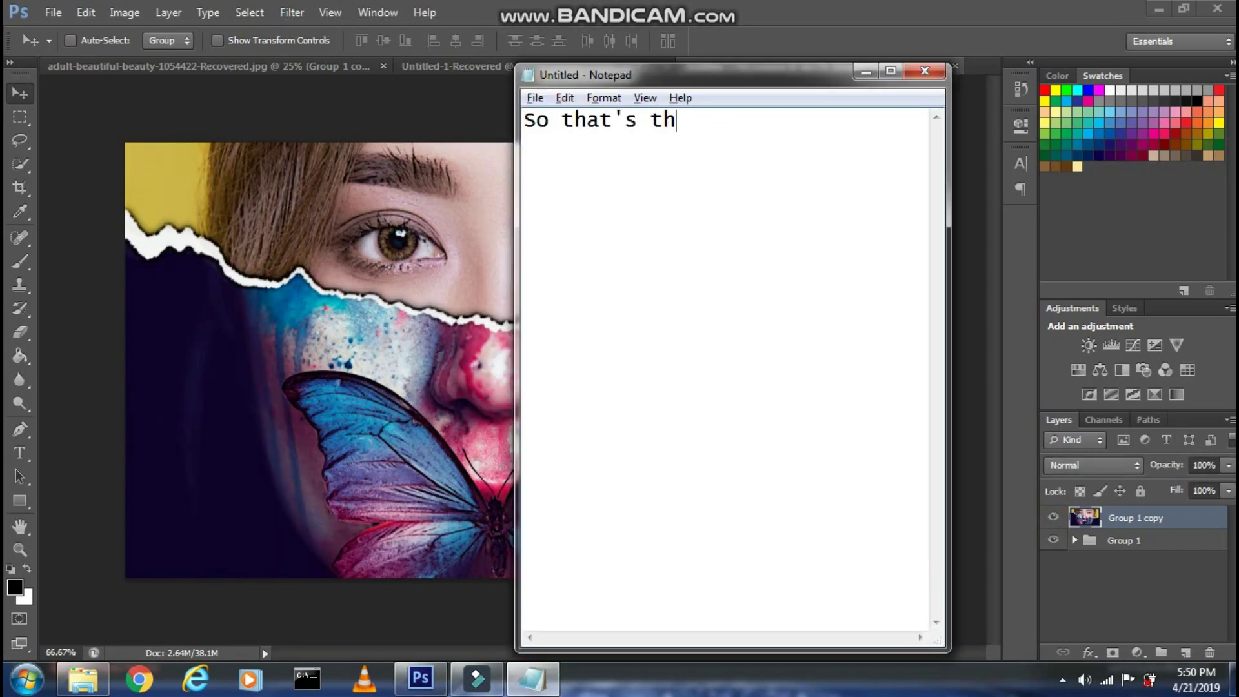
{"action": "type", "text": "e final ima"}
{"action": "left_click", "coordinate": [151, 365]}
{"action": "key", "text": "BackSpace"}
{"action": "key", "text": "BackSpace"}
{"action": "key", "text": "BackSpace"}
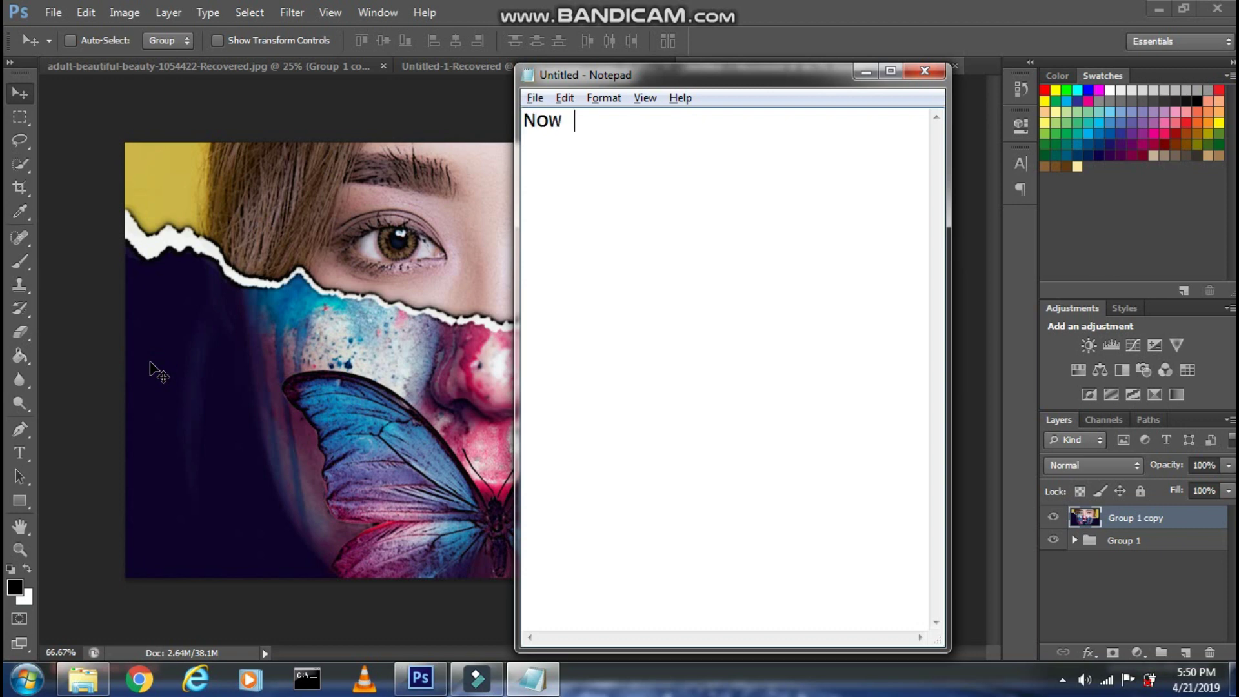
{"action": "type", "text": "if you guys liked the"}
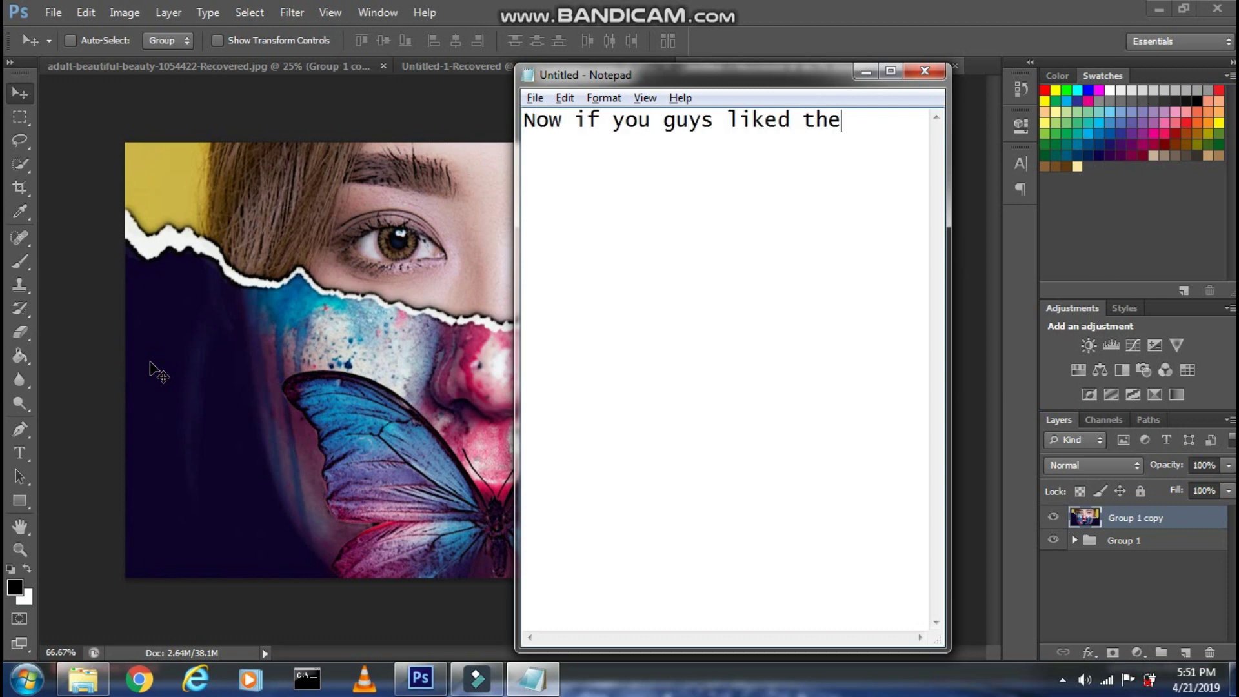
{"action": "type", "text": " video then hit the like"}
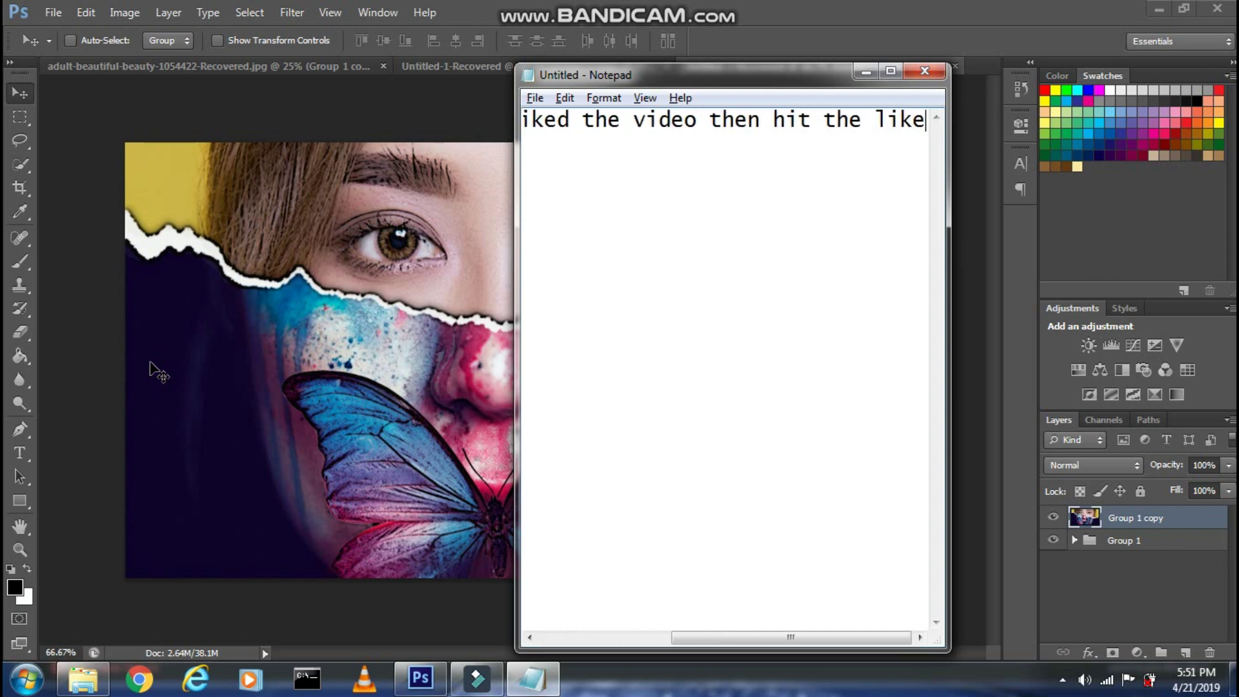
{"action": "type", "text": " button and s"}
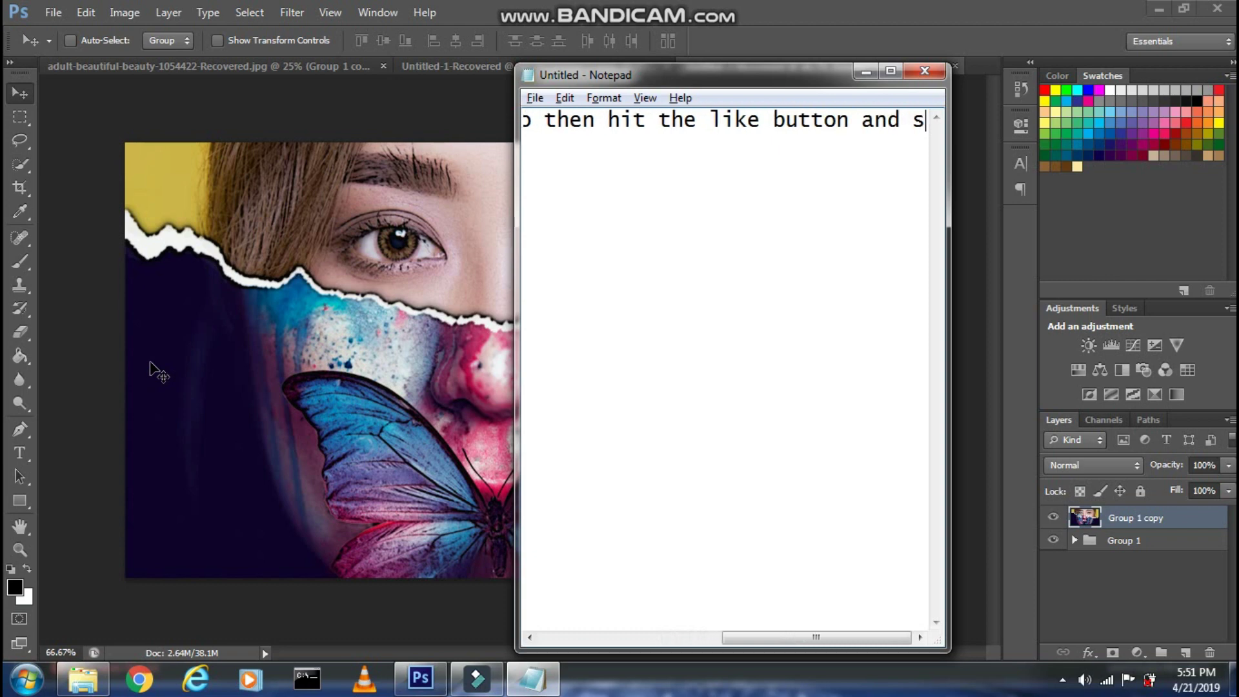
{"action": "type", "text": "hare it to the ones "}
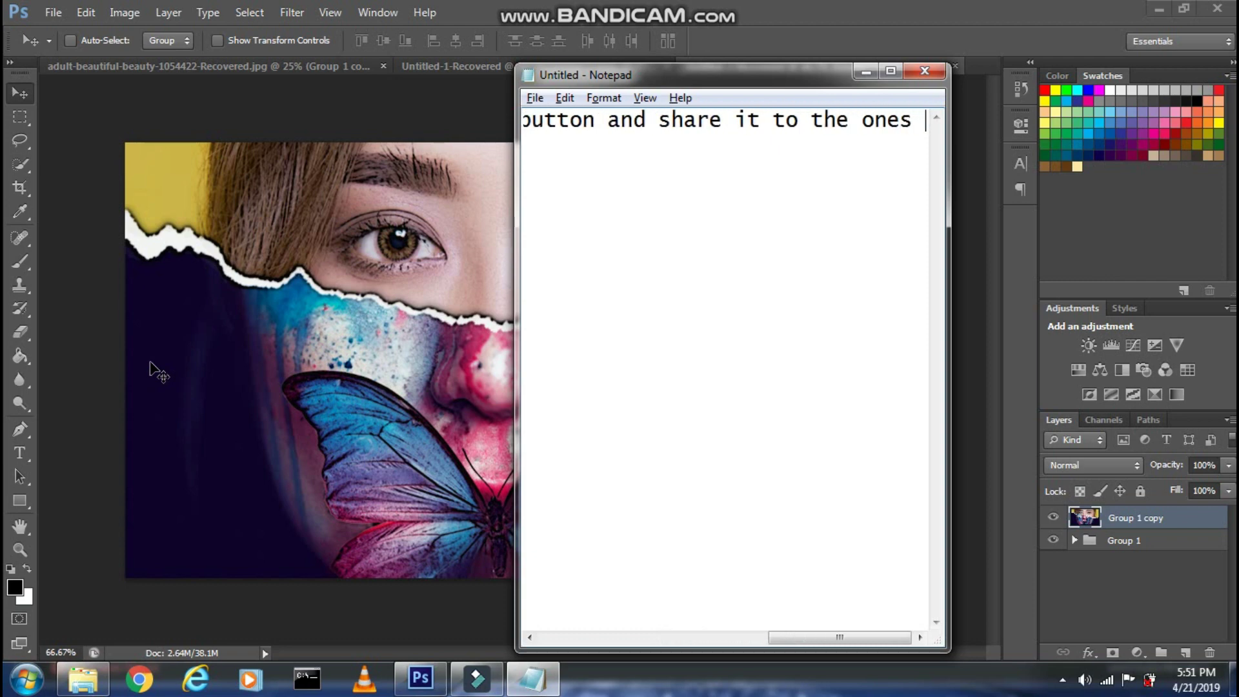
{"action": "type", "text": "who might be interes"}
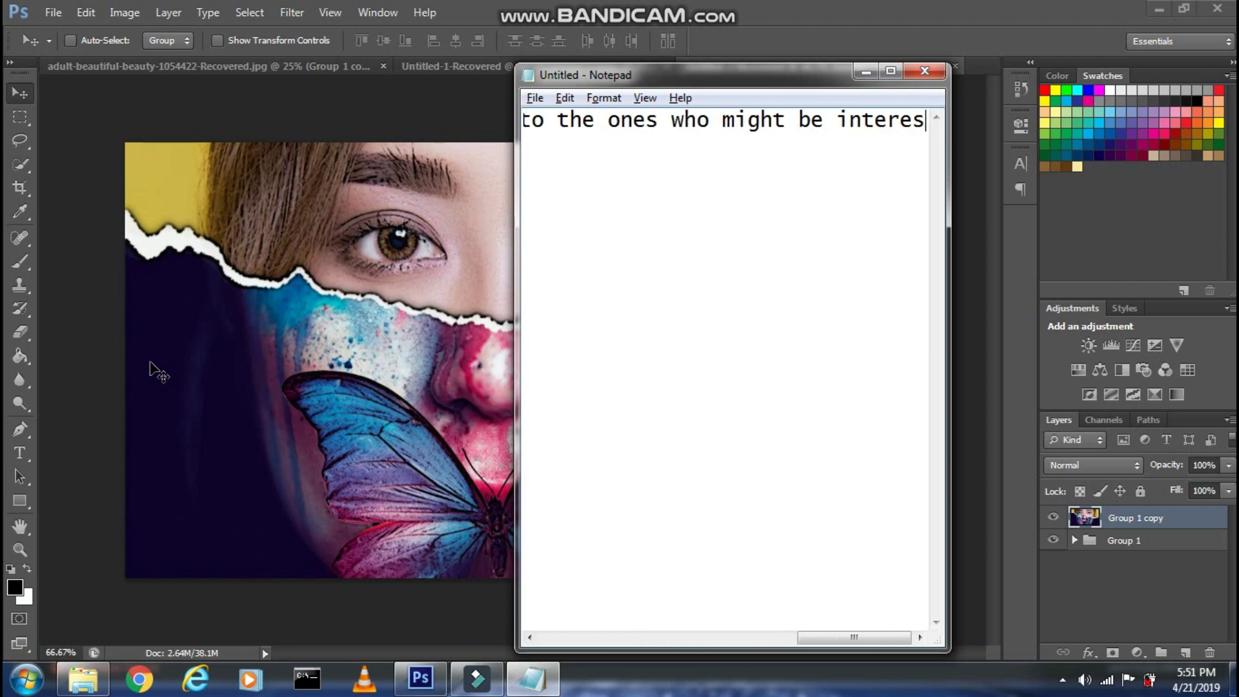
{"action": "type", "text": "ted in such videos !"}
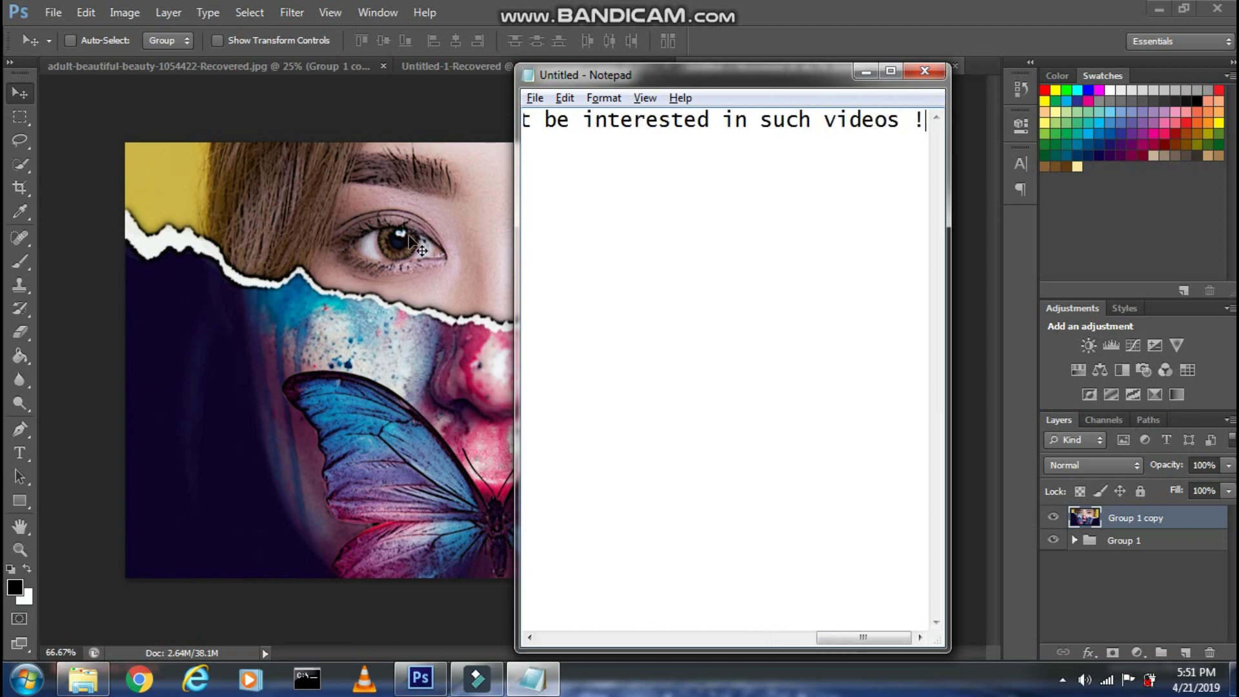
{"action": "key", "text": "ctrl+a"}
{"action": "type", "text": "And"}
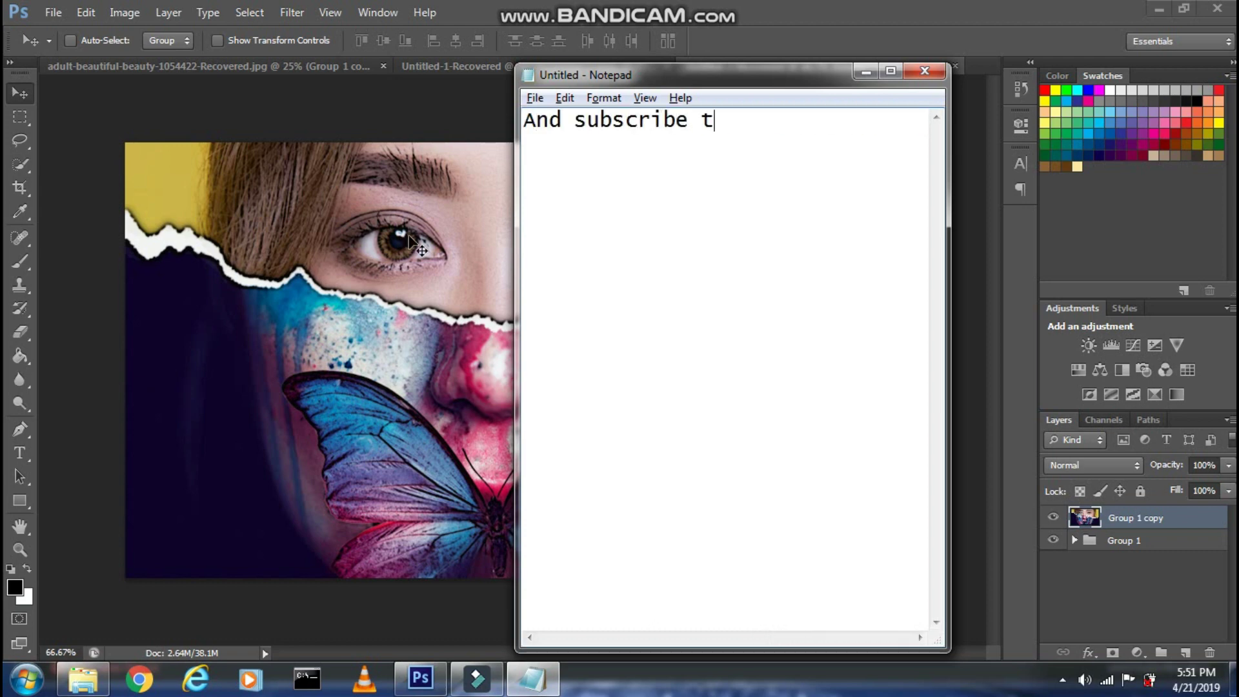
{"action": "type", "text": "el for more videos in Photoshop!"}
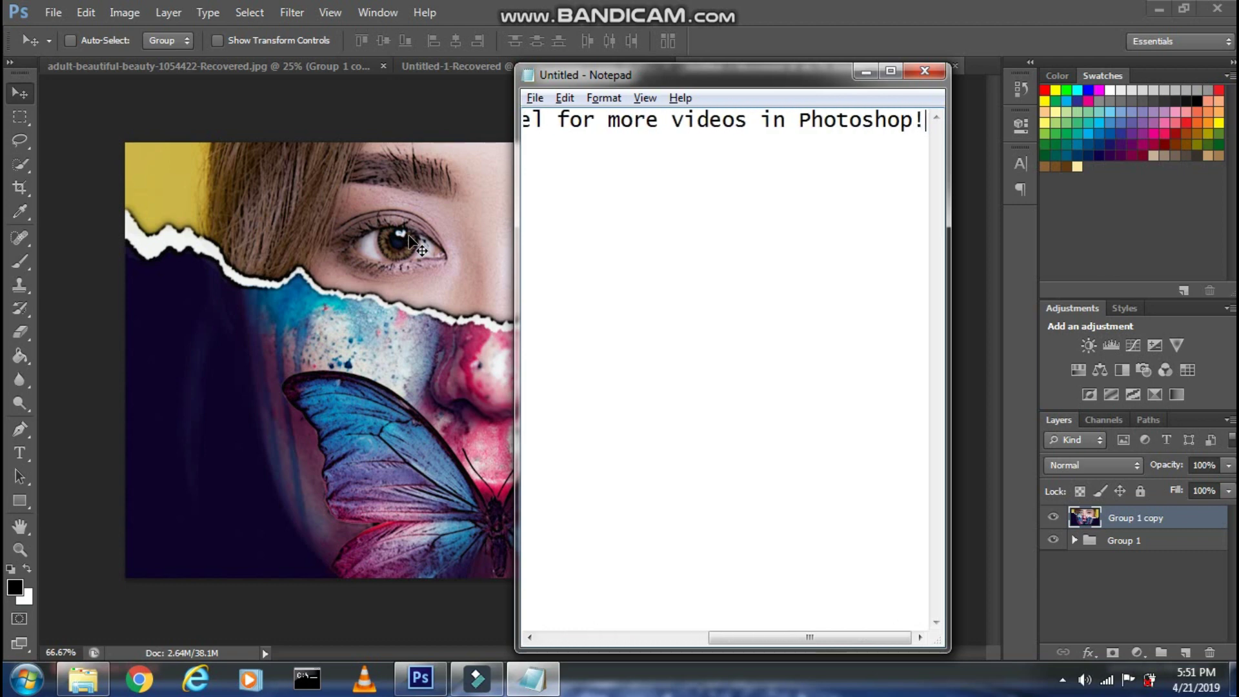
{"action": "key", "text": "ctrl+a"}
{"action": "type", "text": "T"}
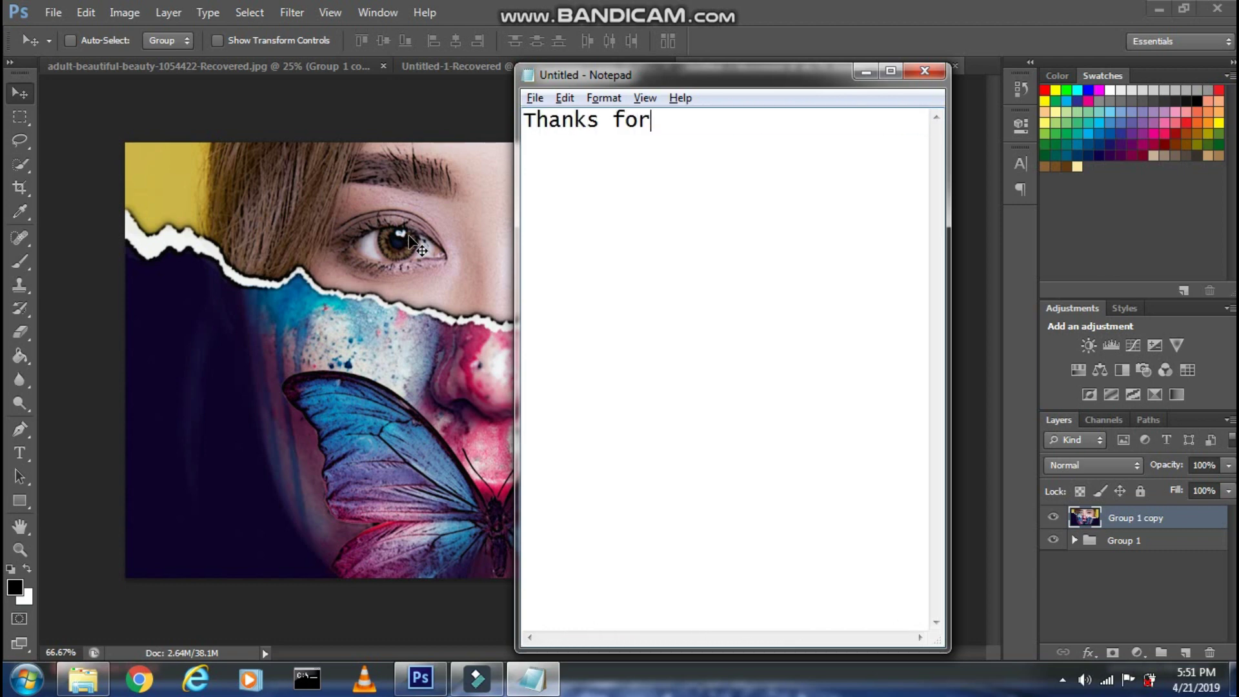